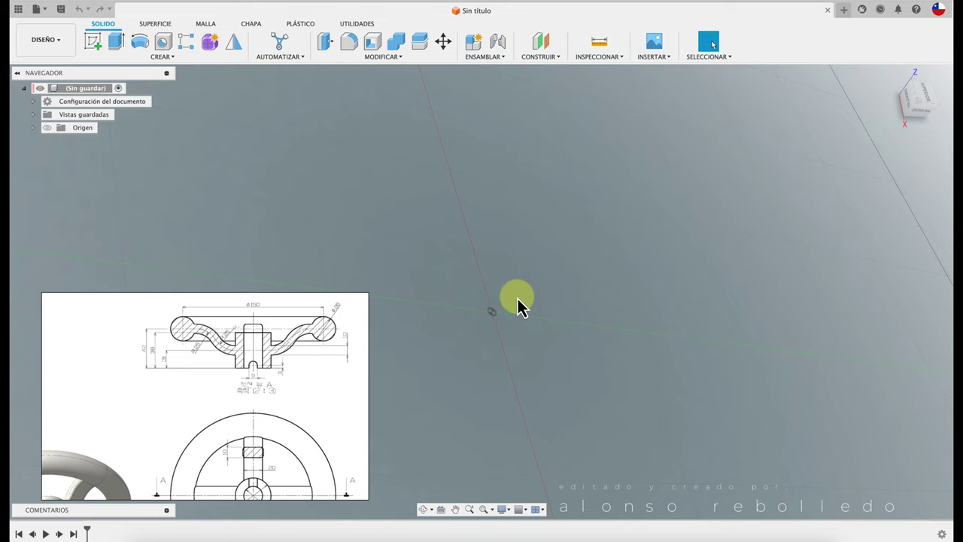
- Orbit the empty design and make the Origin planes and axes visible
middle_click_drag(517, 301, 525, 297, "shift")
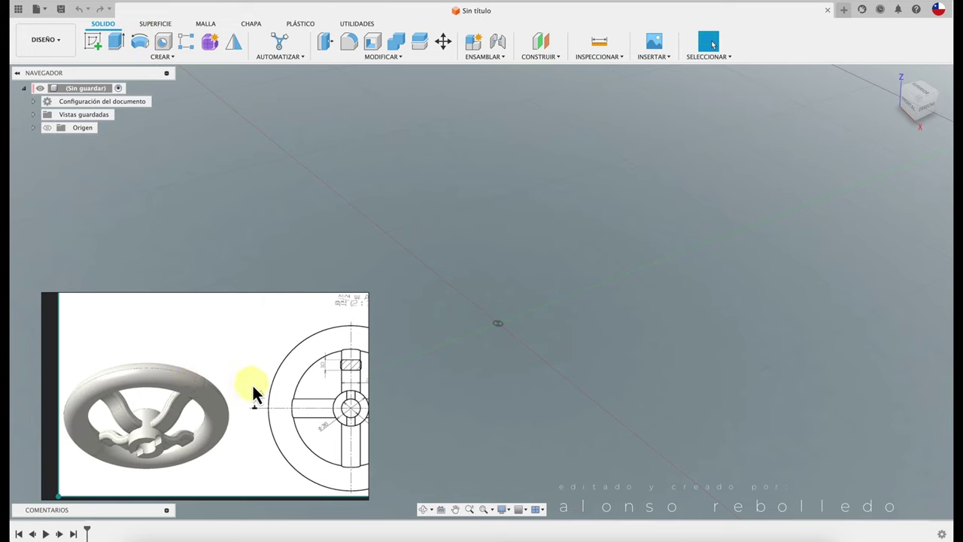
left_click(47, 128)
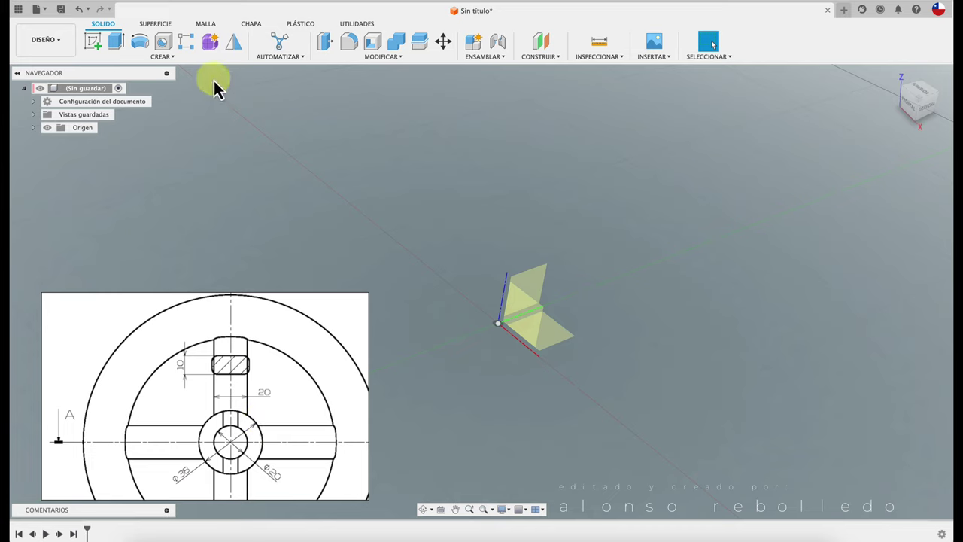
- Start a sketch on the top plane and draw a circle centred on the origin
left_click(91, 46)
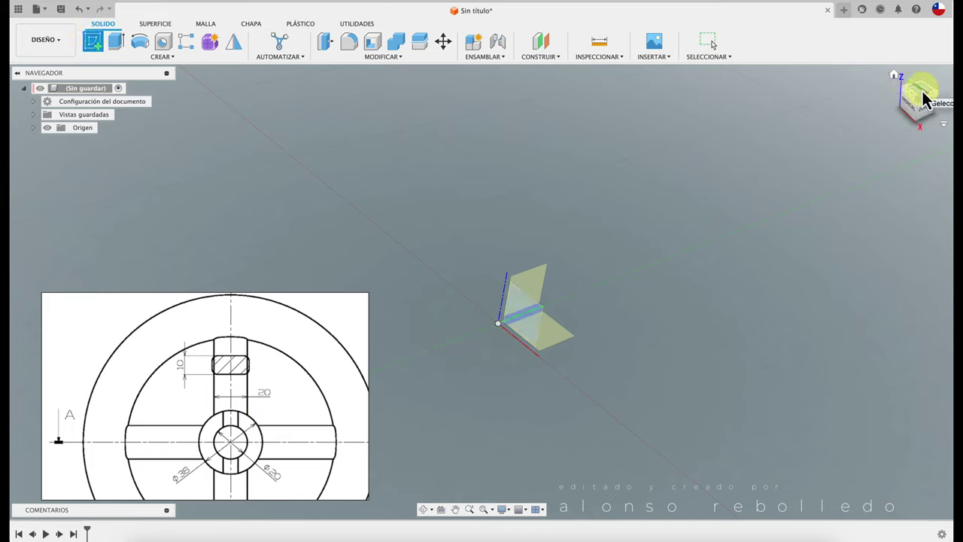
left_click(566, 344)
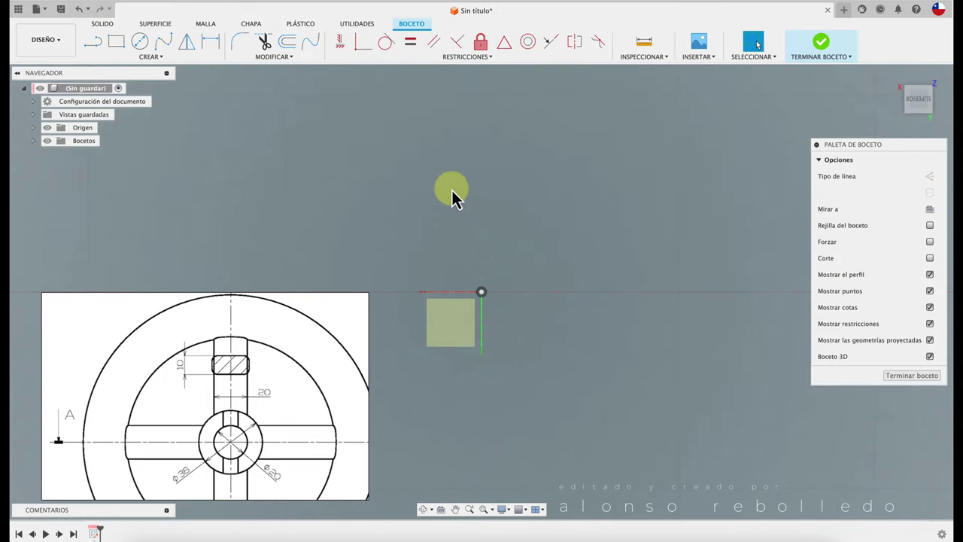
left_click(934, 77)
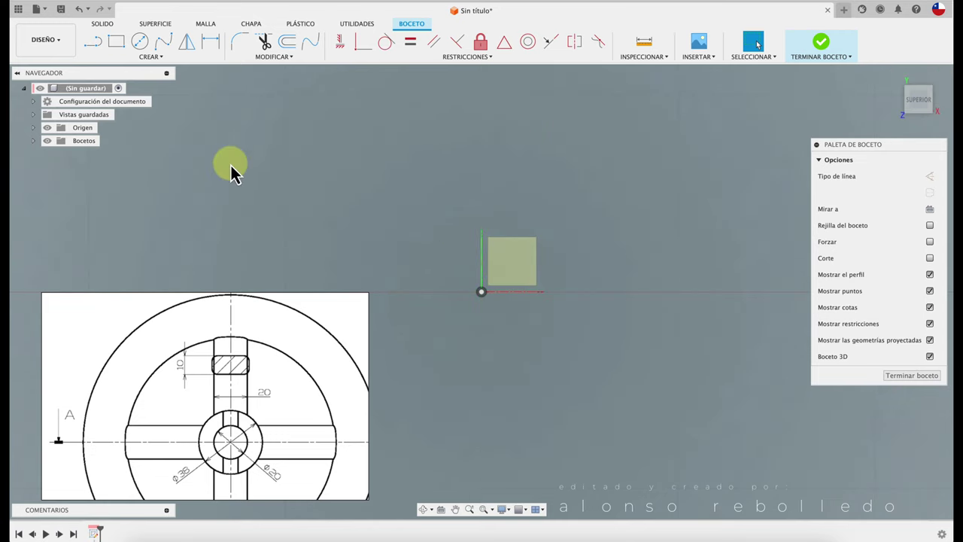
key("c")
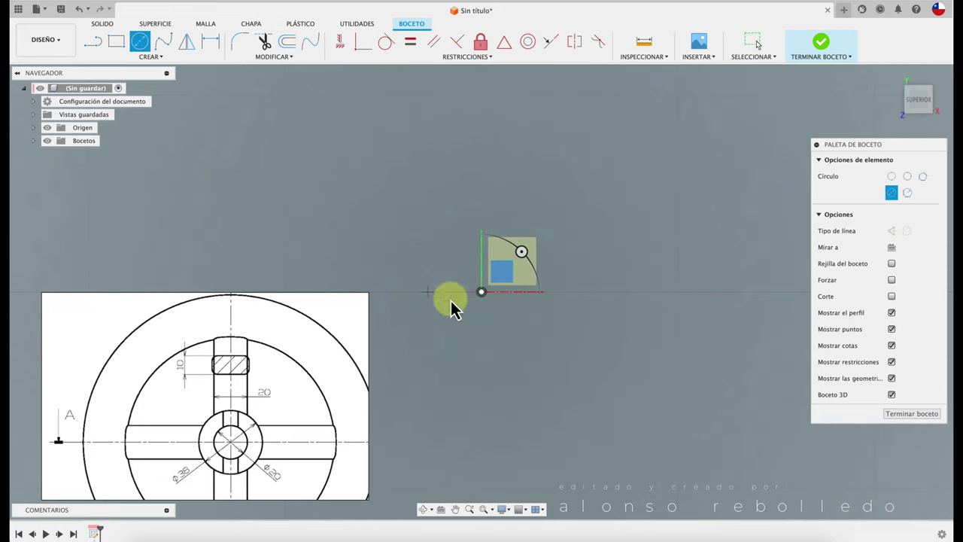
left_click(482, 292)
left_click(524, 356)
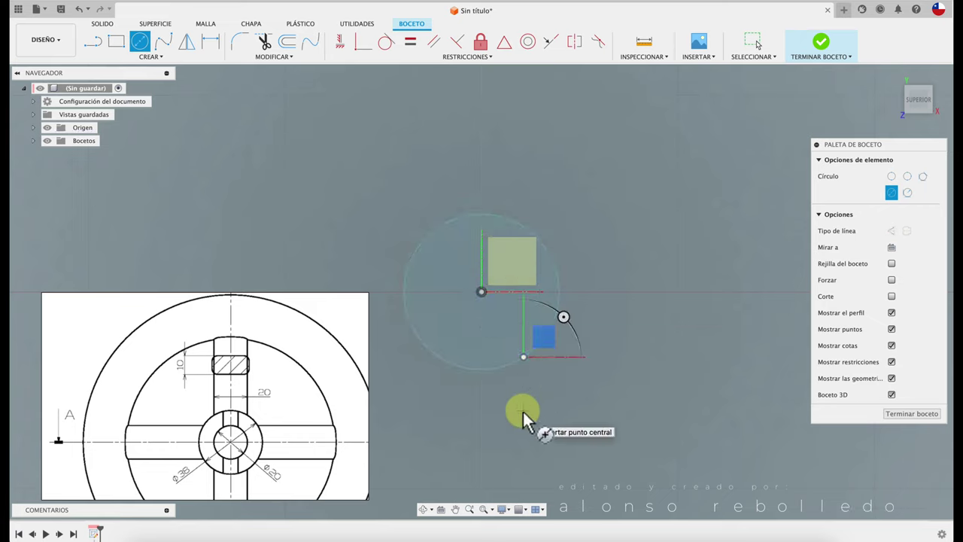
- Dimension the circle's diameter to 38 mm
key("d")
left_click(516, 357)
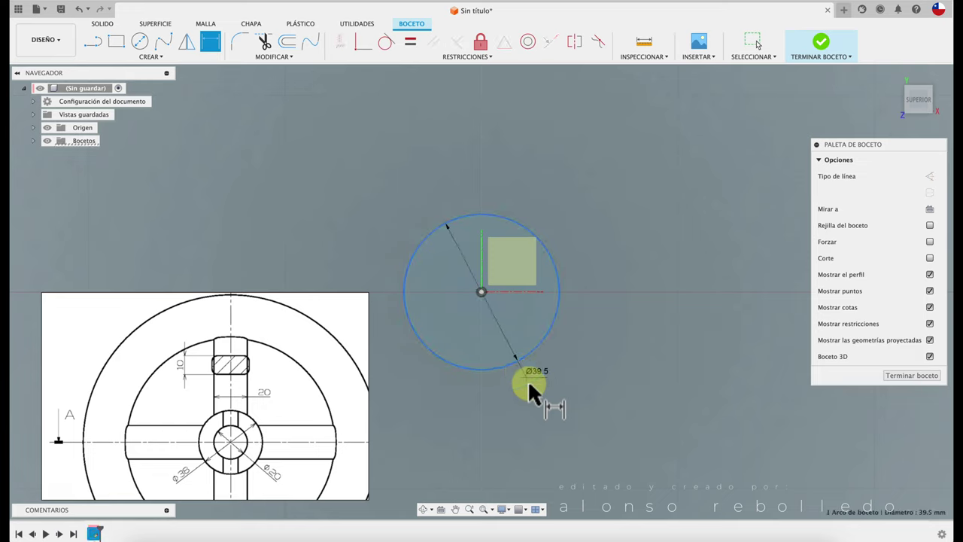
left_click(531, 396)
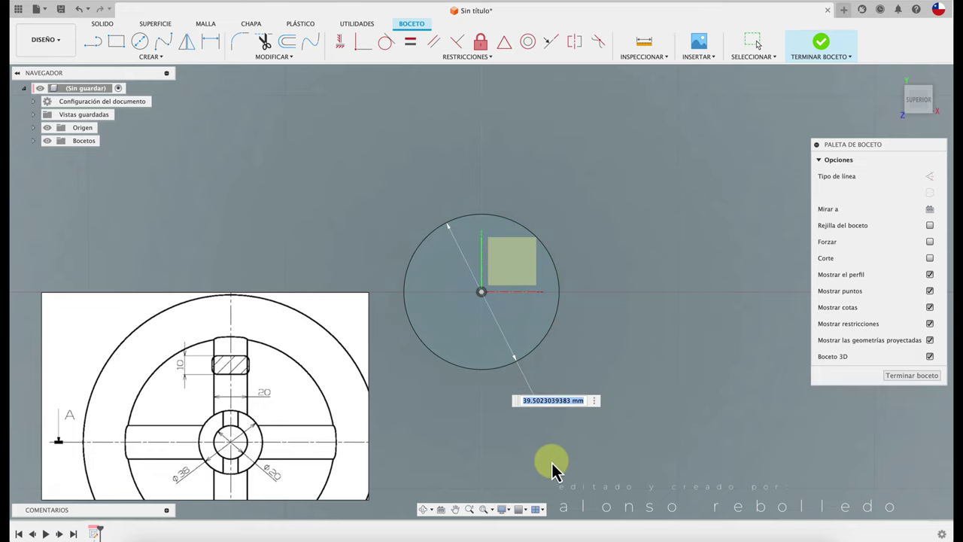
type("38")
key("Return")
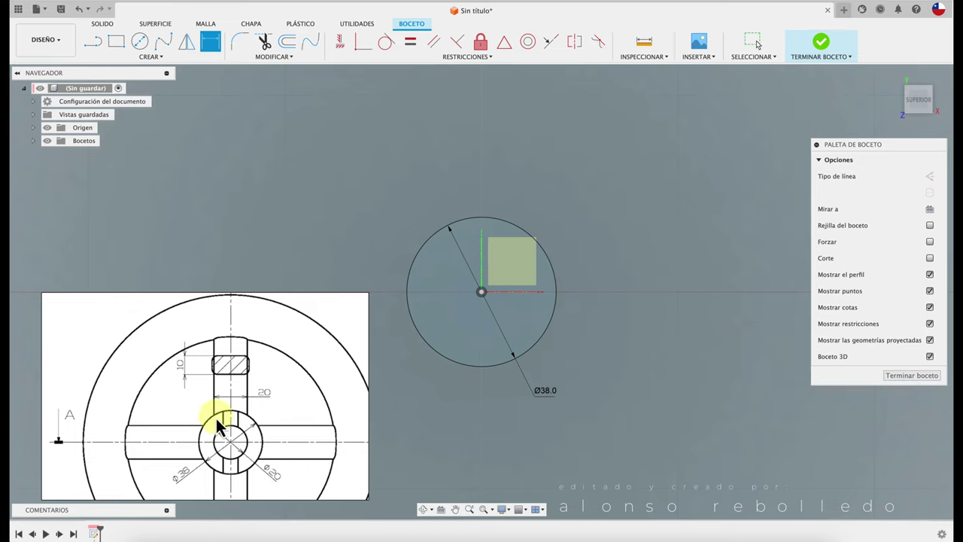
- Finish the sketch and extrude the Ø38 circle profile 38 mm upward into the hub cylinder
left_click(821, 41)
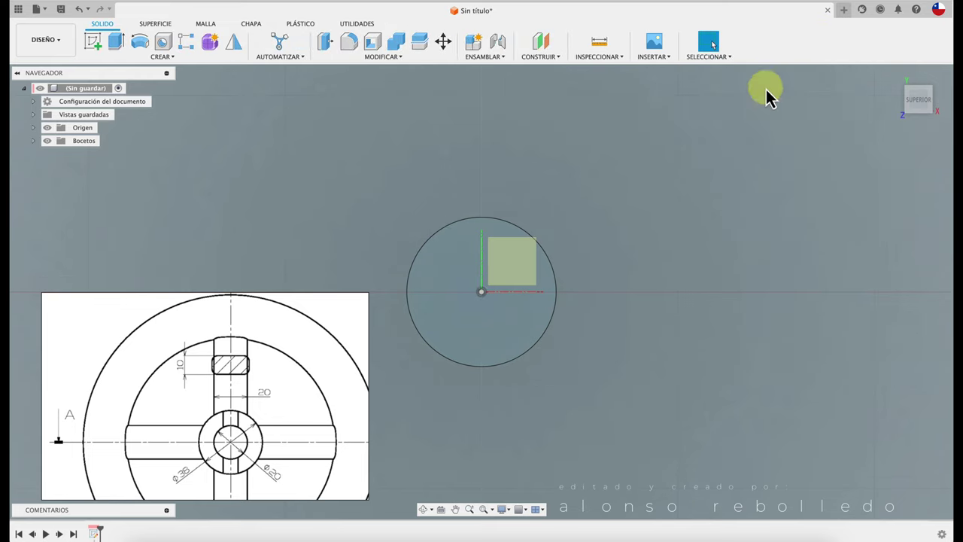
mouse_move(512, 300)
middle_mouse_down("shift")
mouse_move(428, 358)
mouse_move(292, 397)
middle_mouse_up("shift")
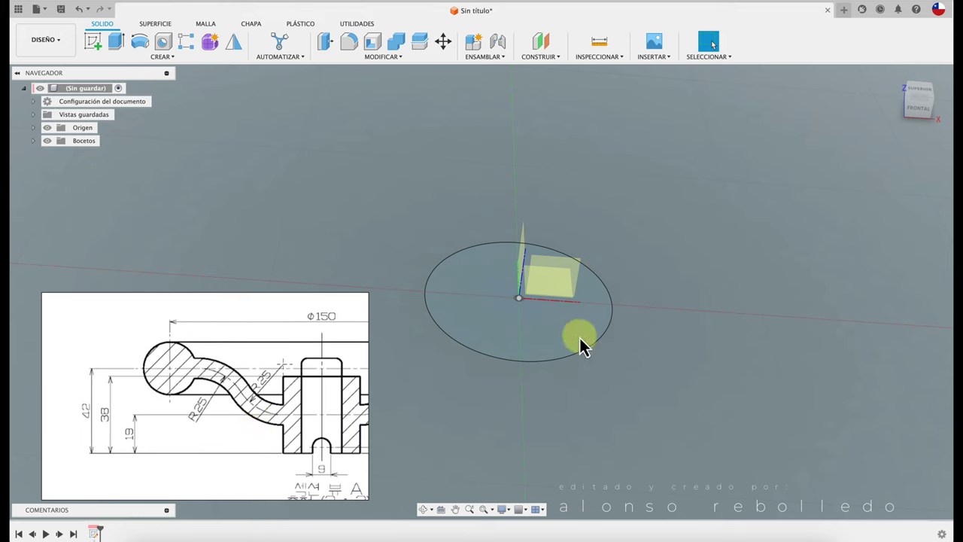
left_click(549, 330)
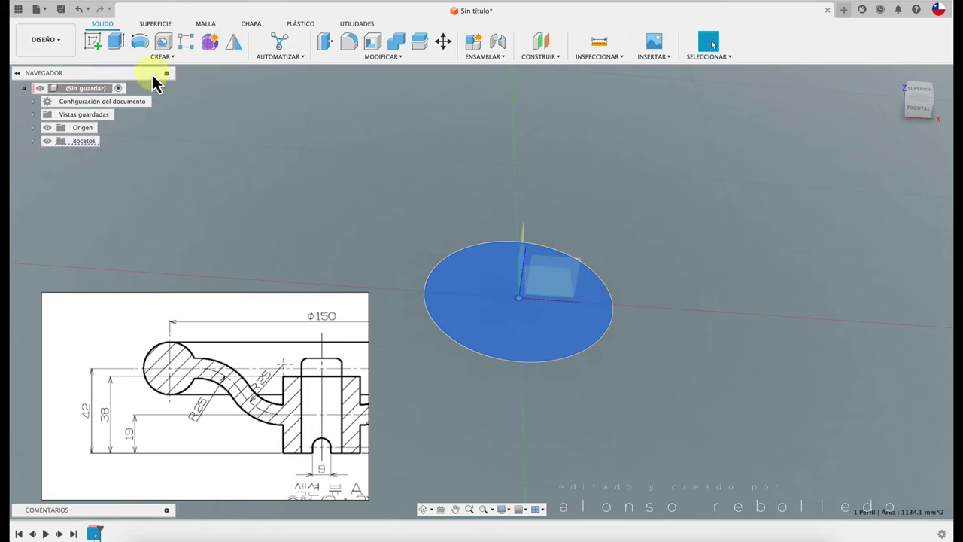
left_click(117, 42)
left_click_drag(525, 298, 531, 219)
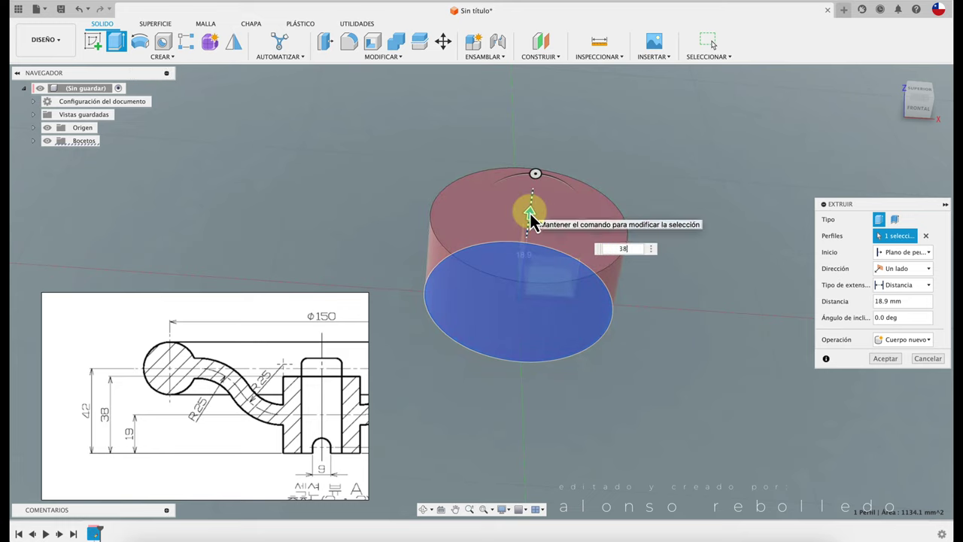
left_click(885, 358)
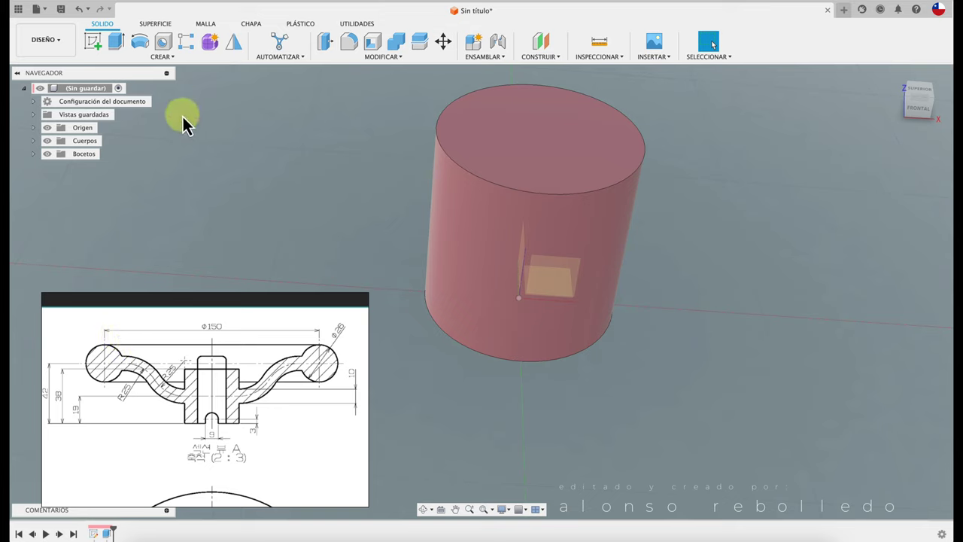
- Start a front-plane sketch with a vertical construction line rising from the origin
left_click(93, 41)
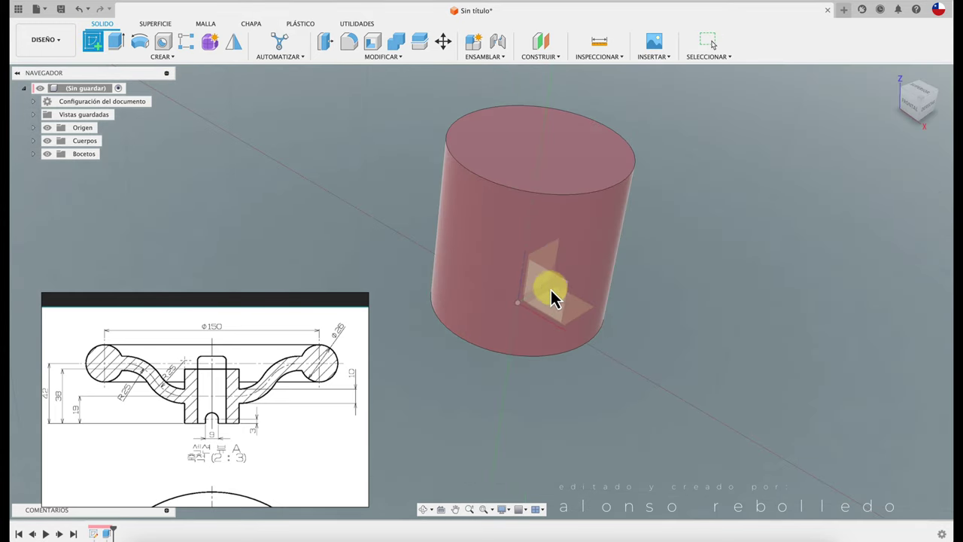
left_click(558, 284)
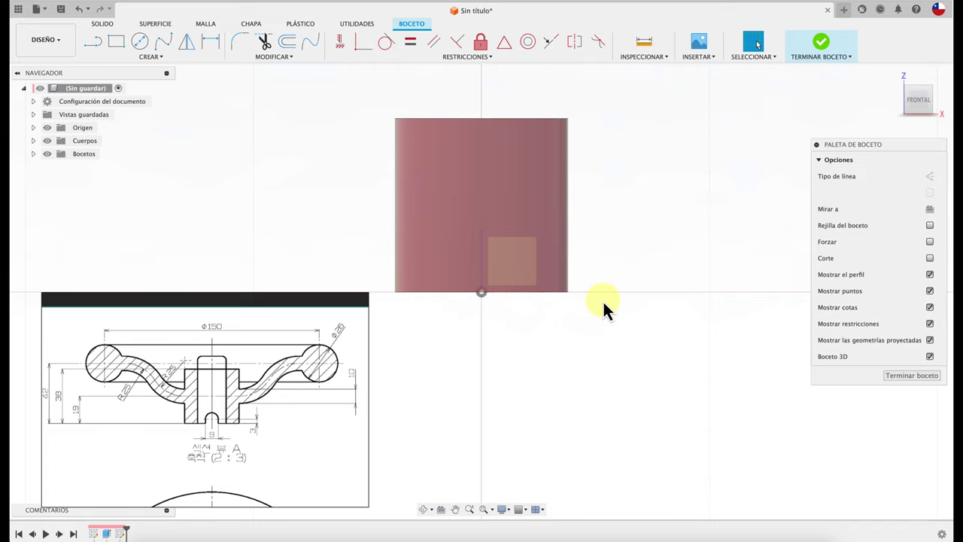
left_click(455, 516)
left_click_drag(546, 333, 550, 424)
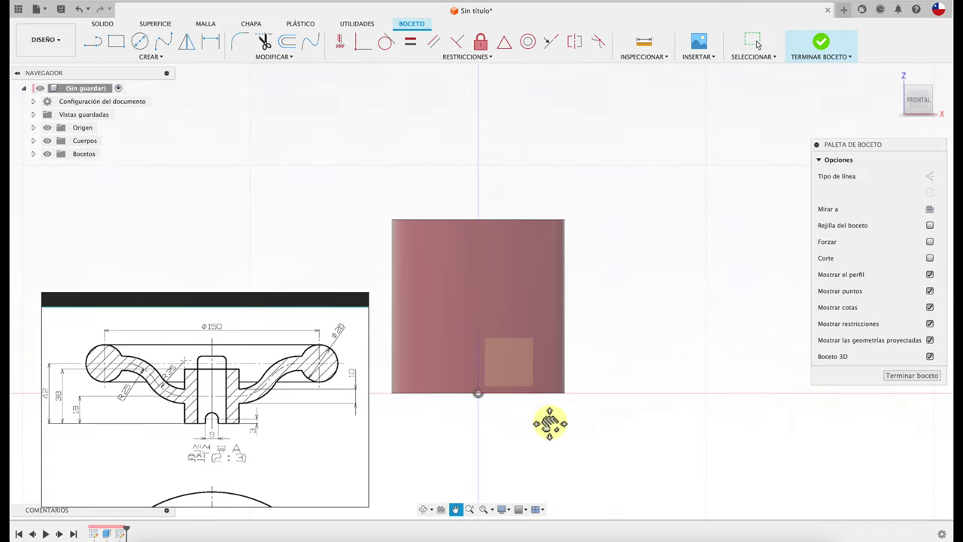
left_click(93, 42)
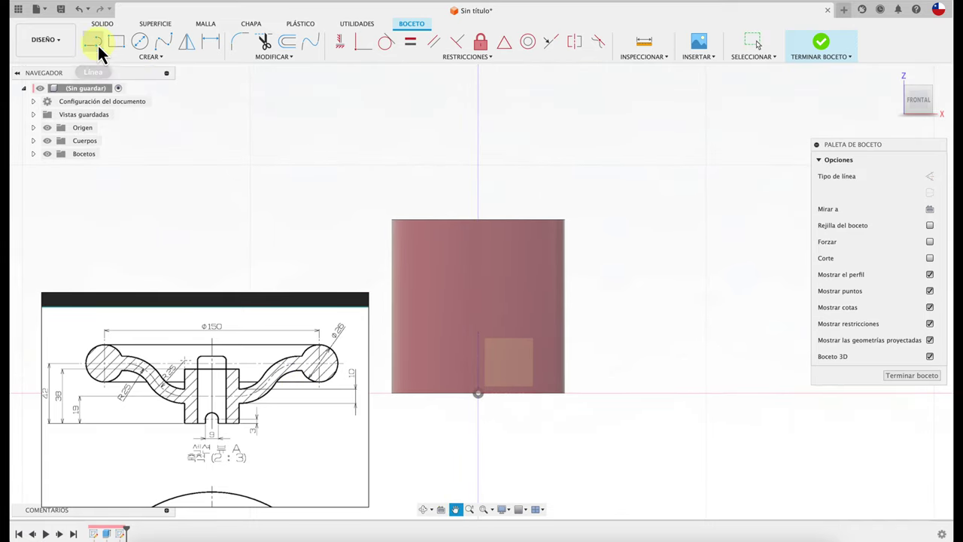
left_click(478, 393)
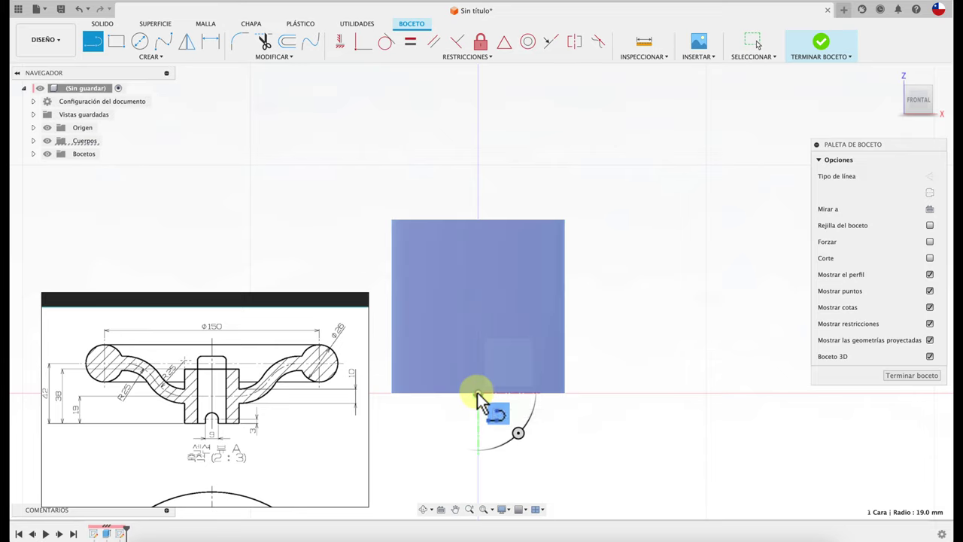
left_click(479, 110)
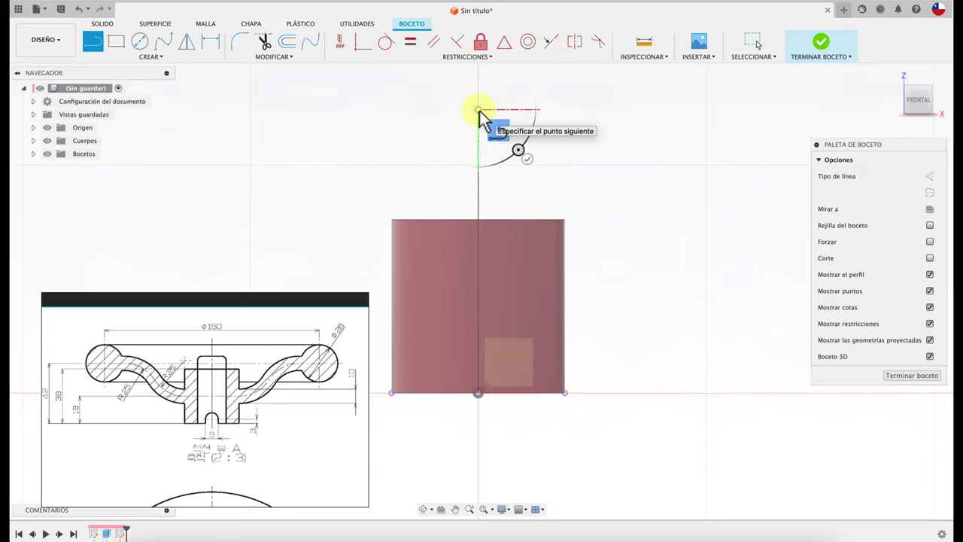
key("Escape")
left_click(479, 140)
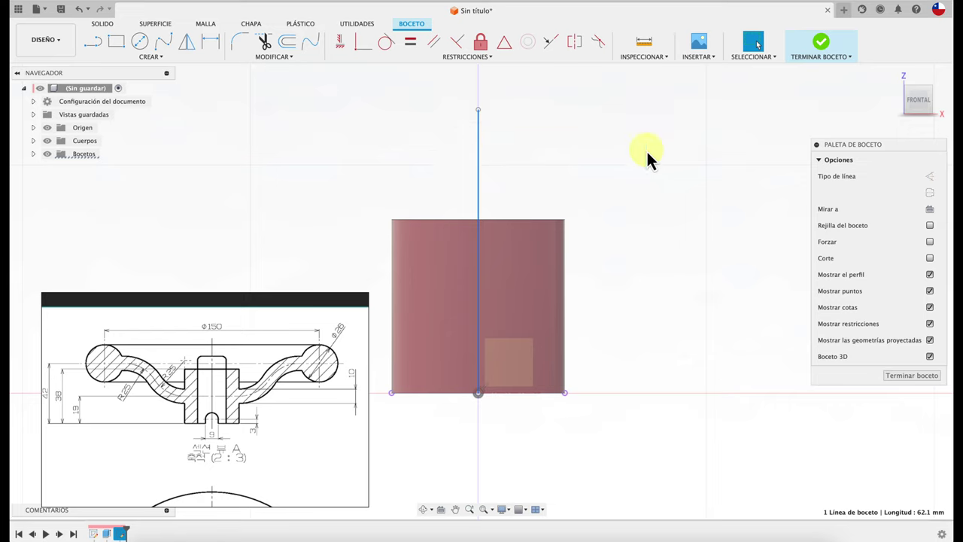
left_click(931, 177)
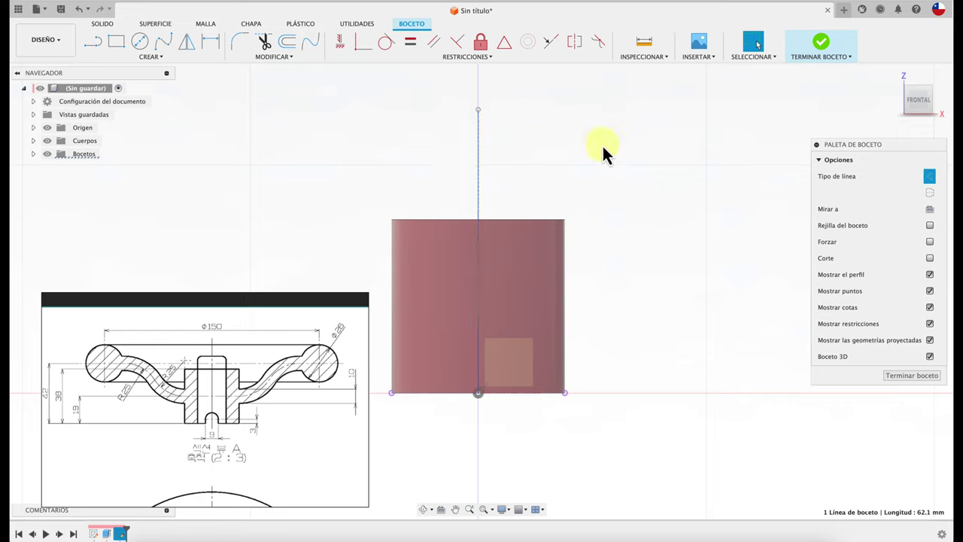
- Add a 75 mm horizontal construction line from the vertical line's top end
left_click(93, 43)
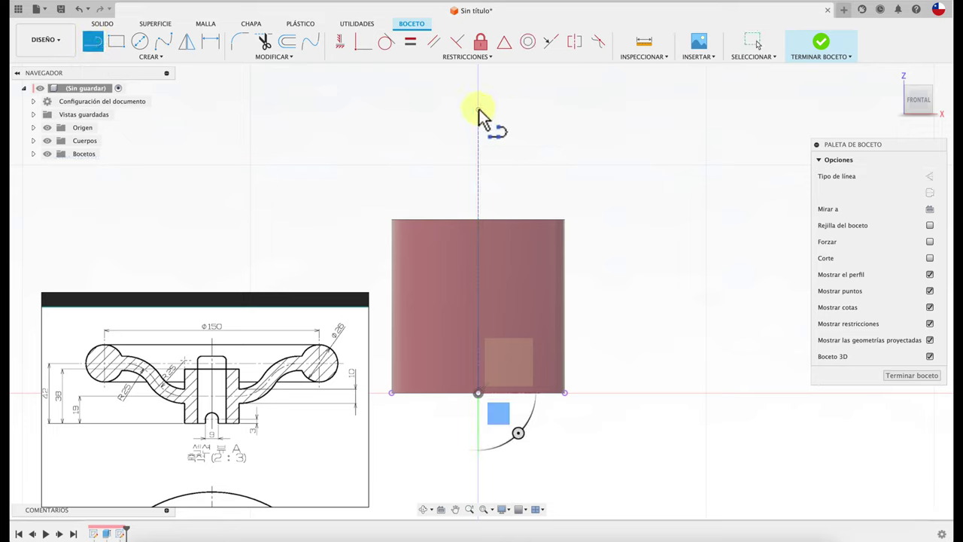
left_click(478, 110)
left_click(730, 110)
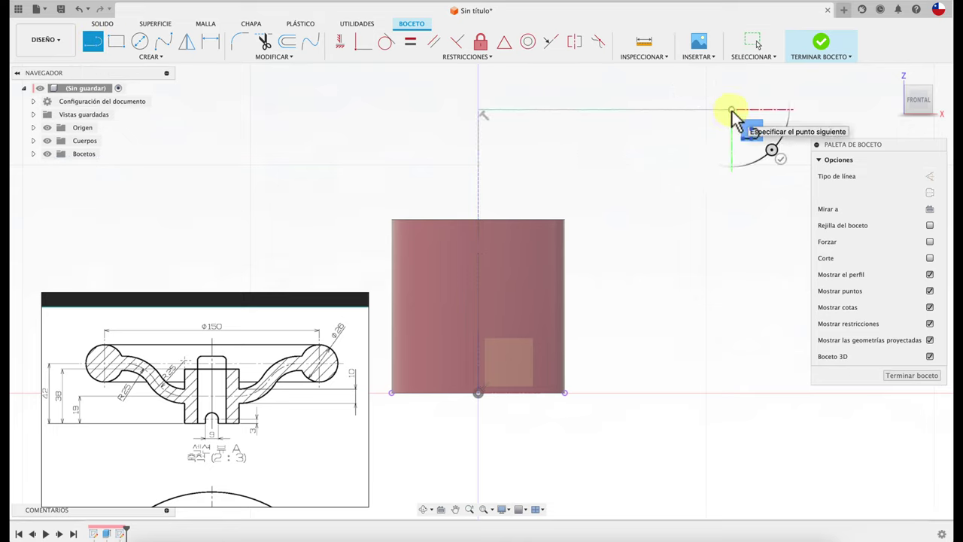
key("Escape")
left_click(697, 111)
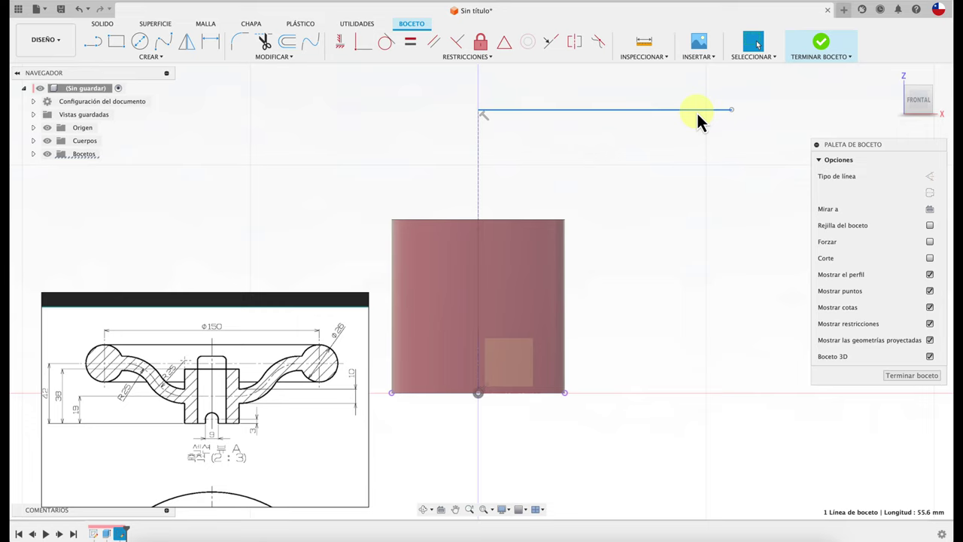
key("d")
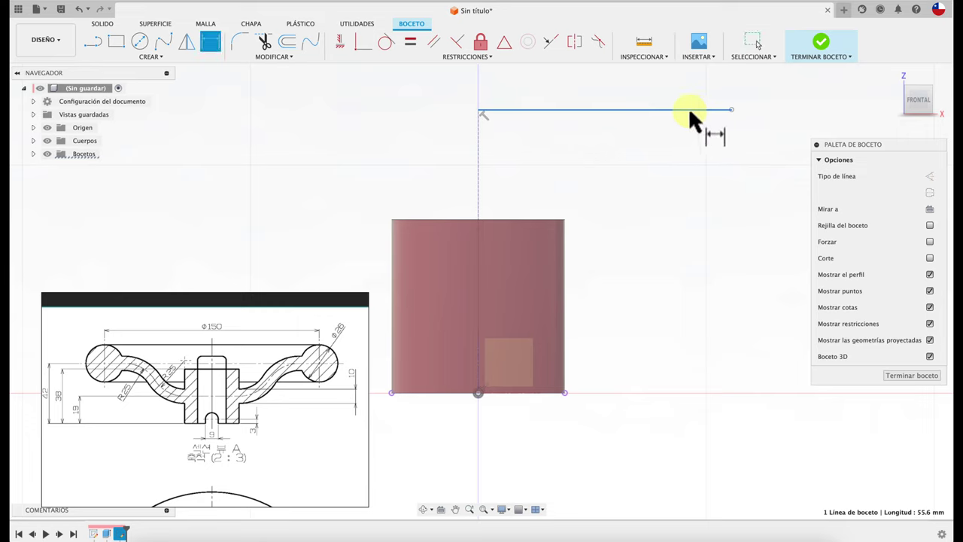
left_click(645, 110)
left_click(639, 156)
type("75")
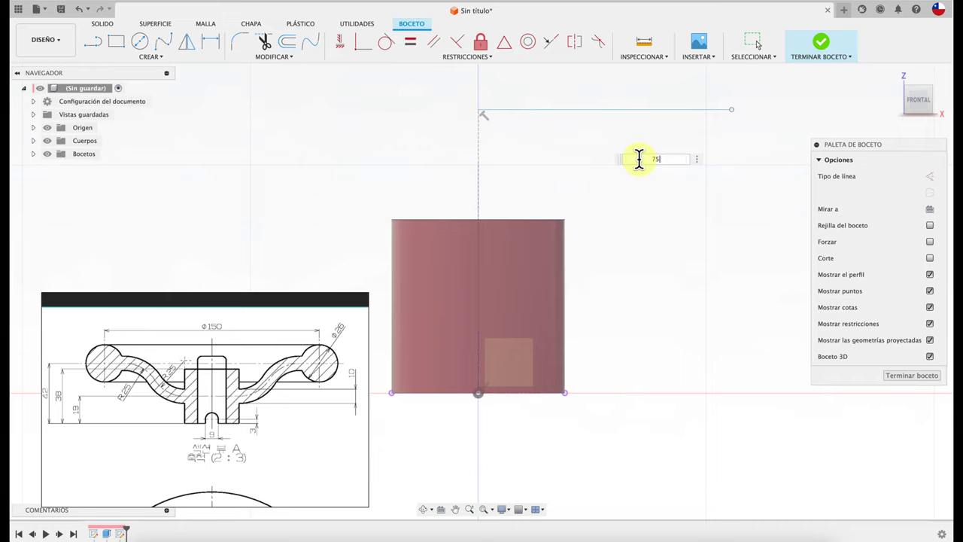
key("Return")
key("Escape")
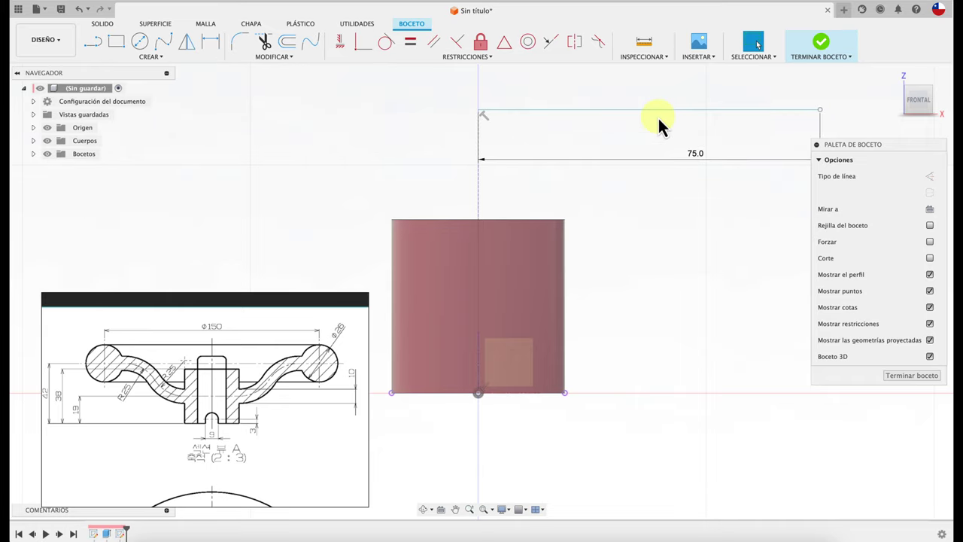
left_click(661, 112)
left_click(930, 176)
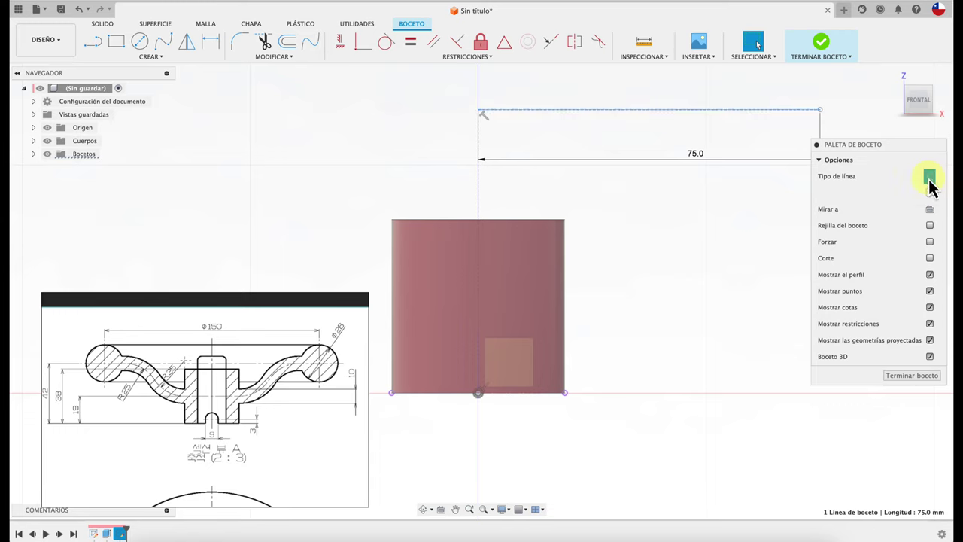
left_click_drag(906, 156, 880, 251)
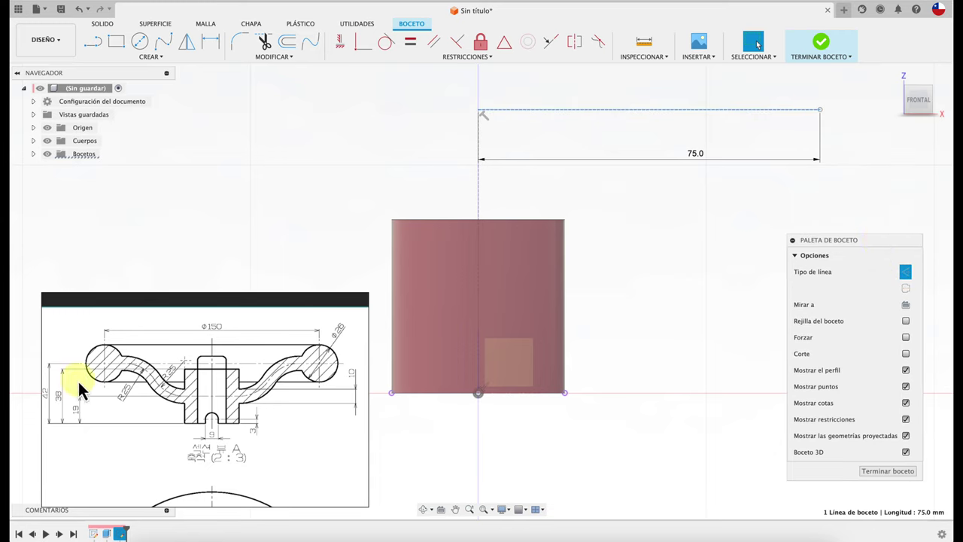
- Dimension the vertical construction line to 42 mm
left_click_drag(113, 389, 170, 386)
scroll(167, 386, "up", 3)
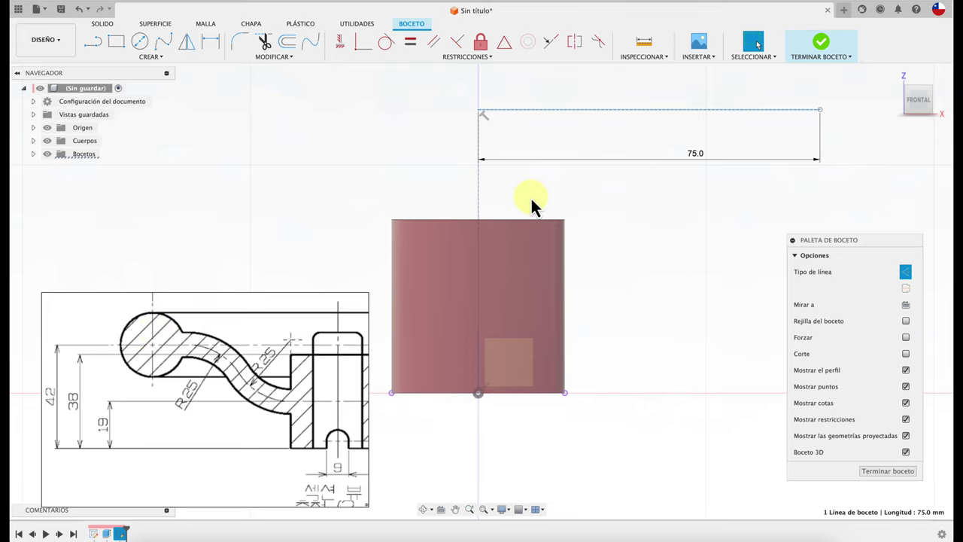
left_click(478, 200)
key("d")
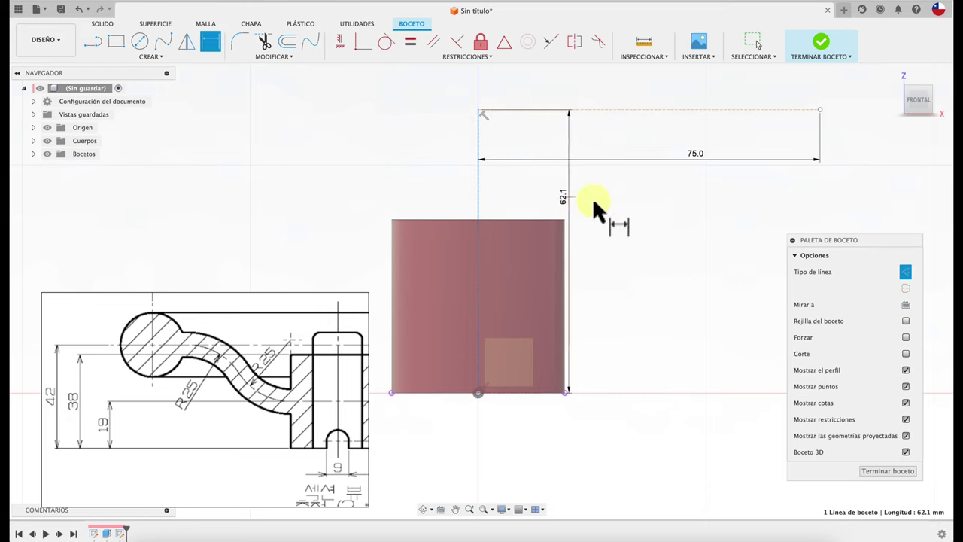
left_click(620, 237)
type("42")
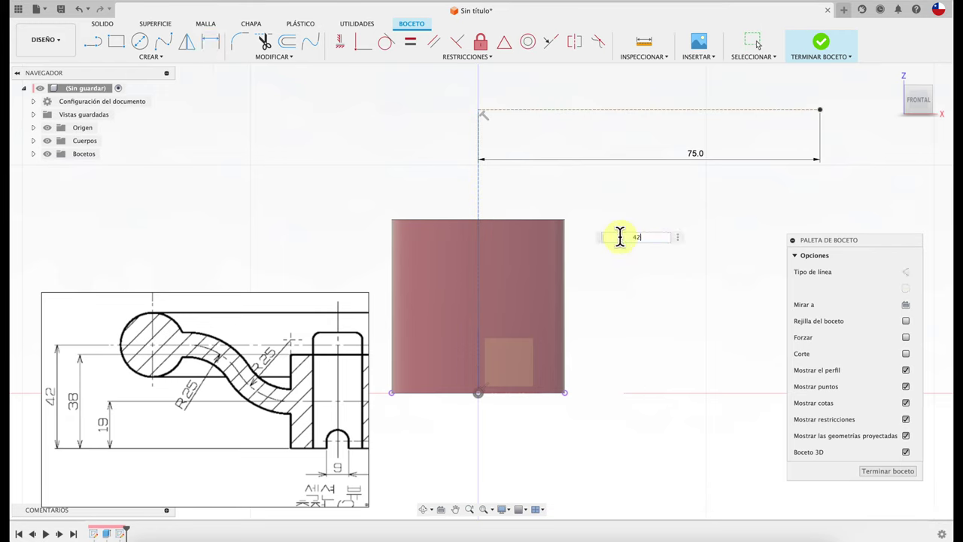
key("Return")
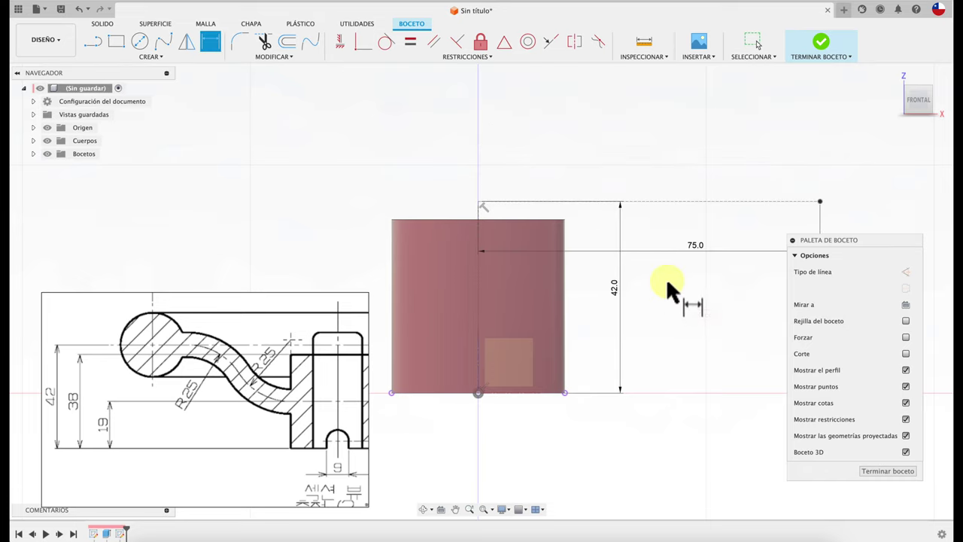
key("Escape")
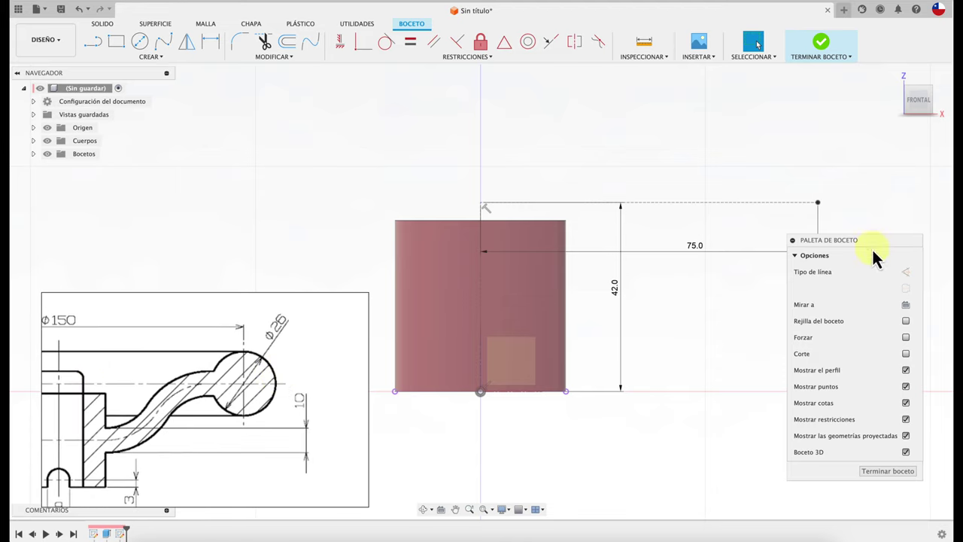
left_click_drag(873, 252, 871, 278)
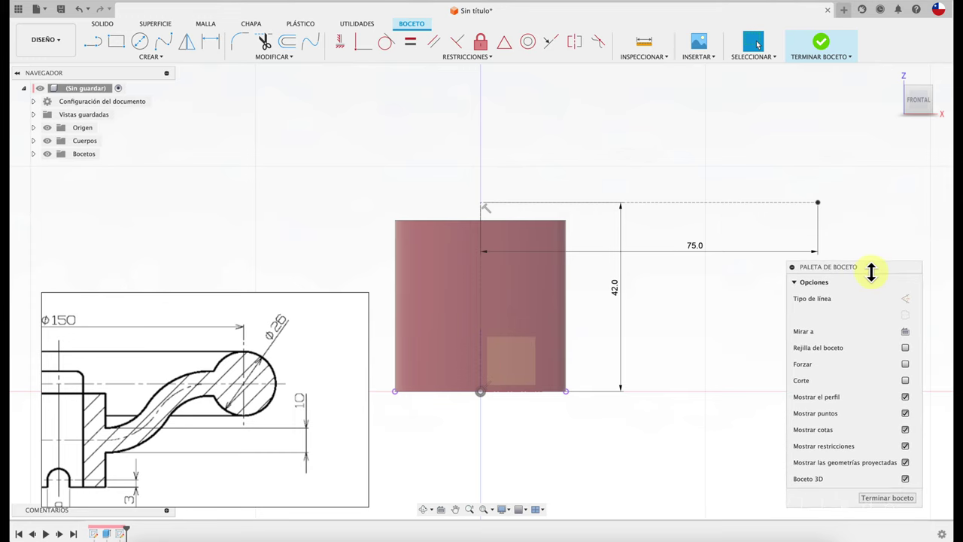
- Draw a Ø26 mm circle at the 75 mm line's end and finish the sketch
left_click(140, 41)
left_click(819, 202)
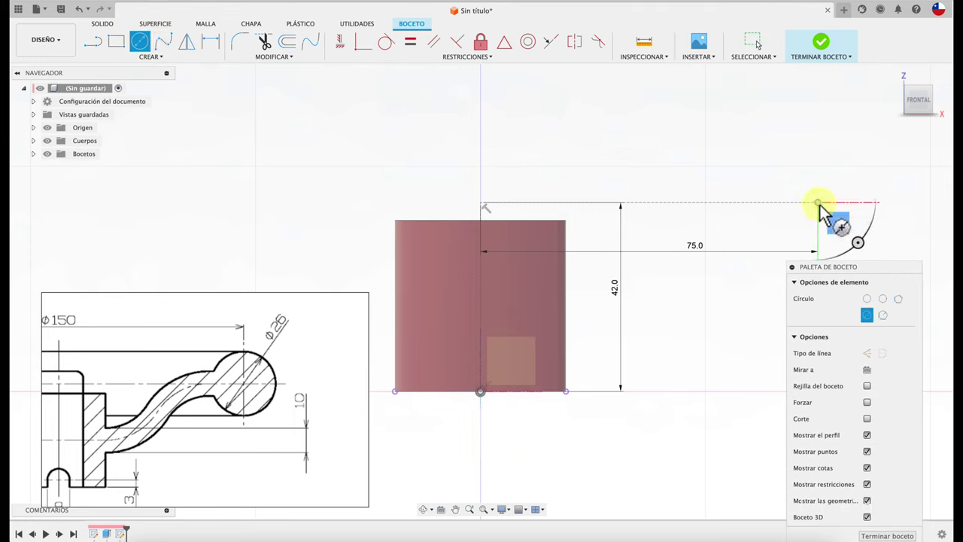
left_click(822, 149)
key("d")
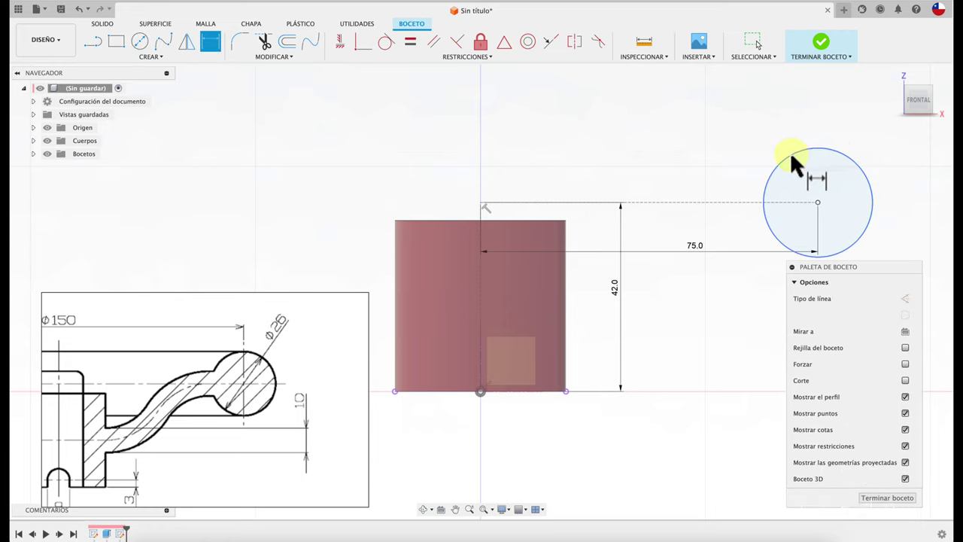
left_click(790, 151)
left_click(724, 135)
type("26")
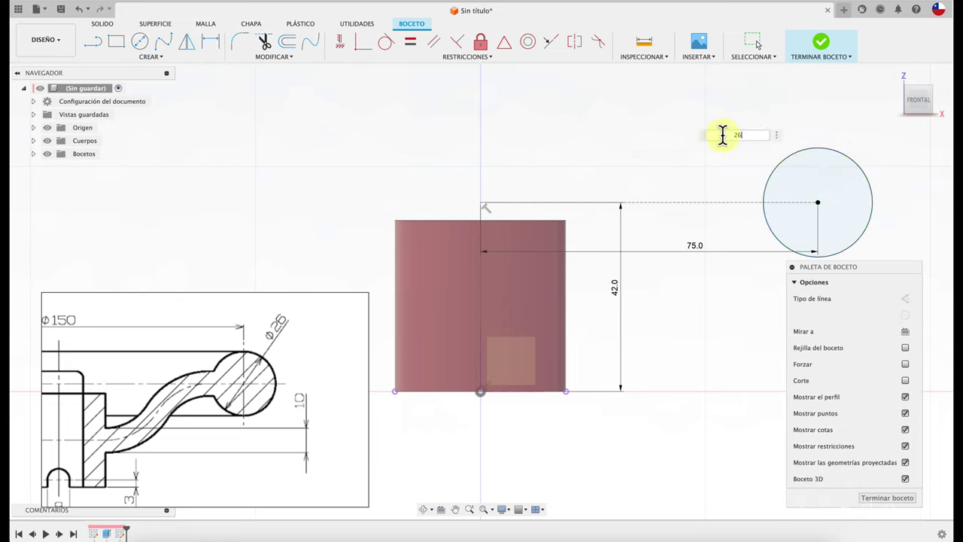
key("Return")
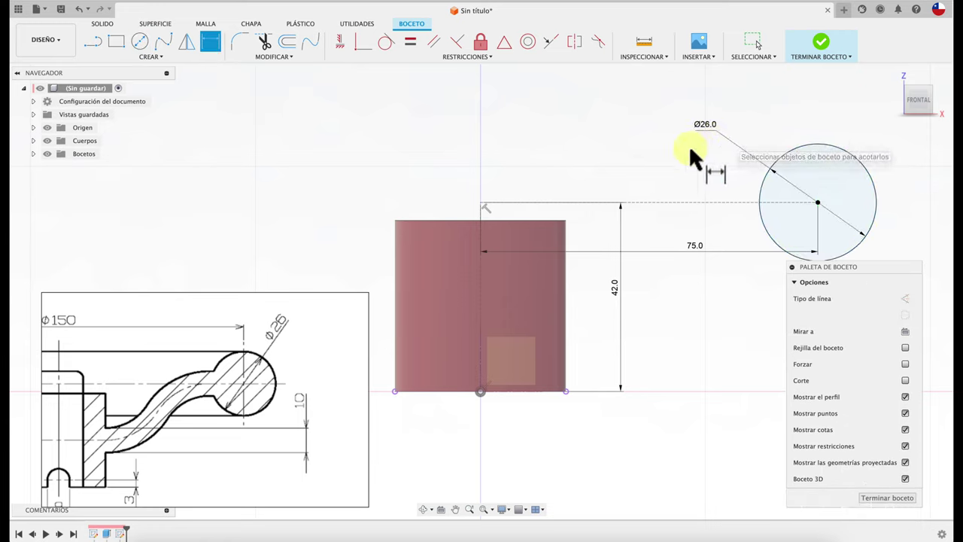
left_click(820, 46)
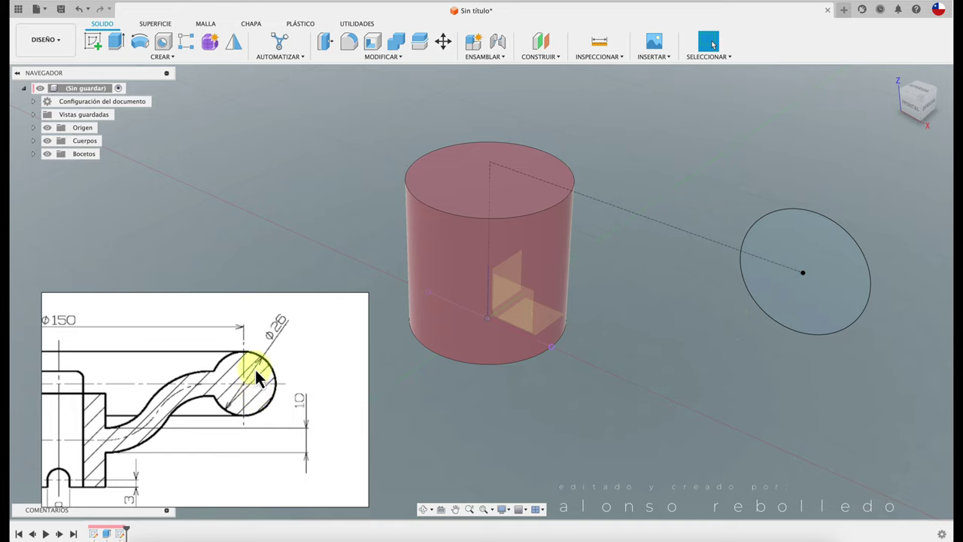
- Revolve the Ø26 circle 360° about the hub's centre axis into the torus rim
left_click(143, 44)
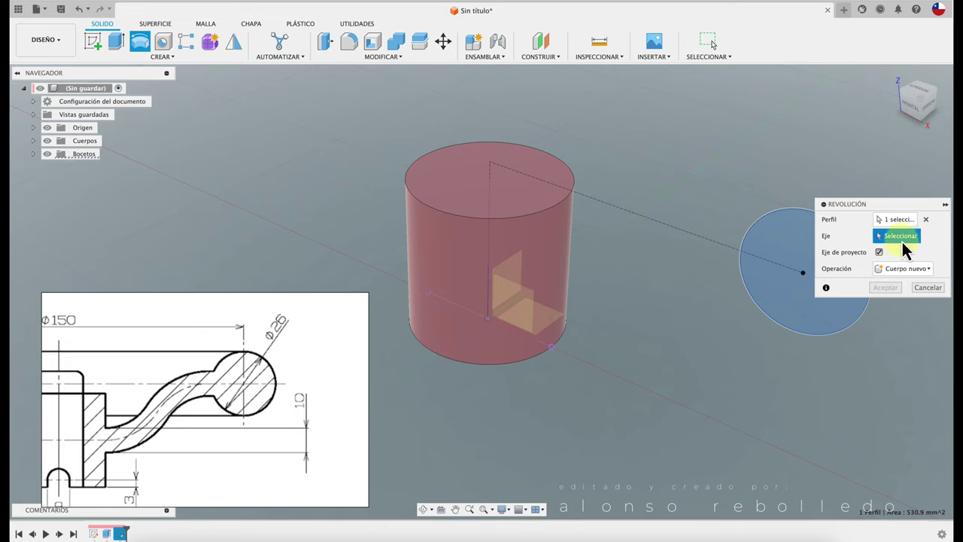
left_click(484, 228)
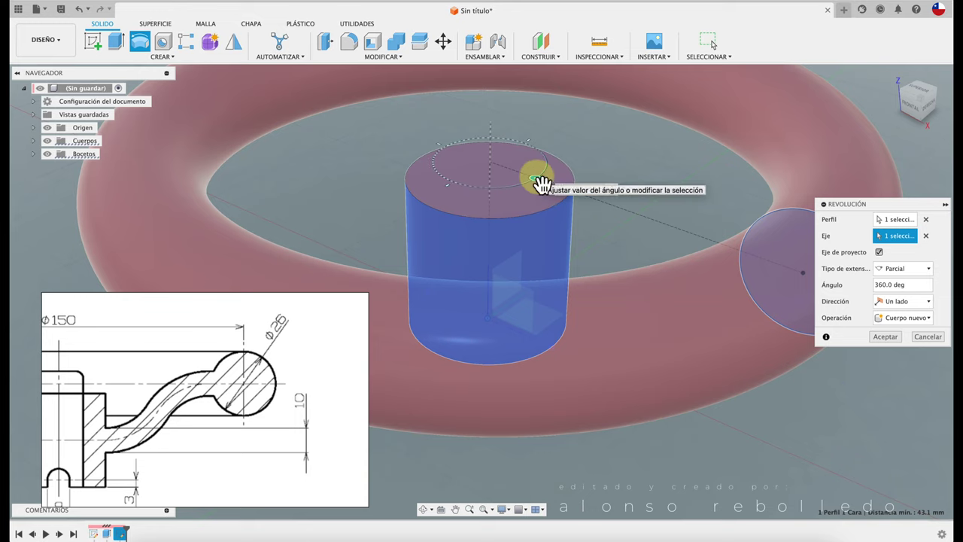
left_click_drag(536, 180, 531, 223)
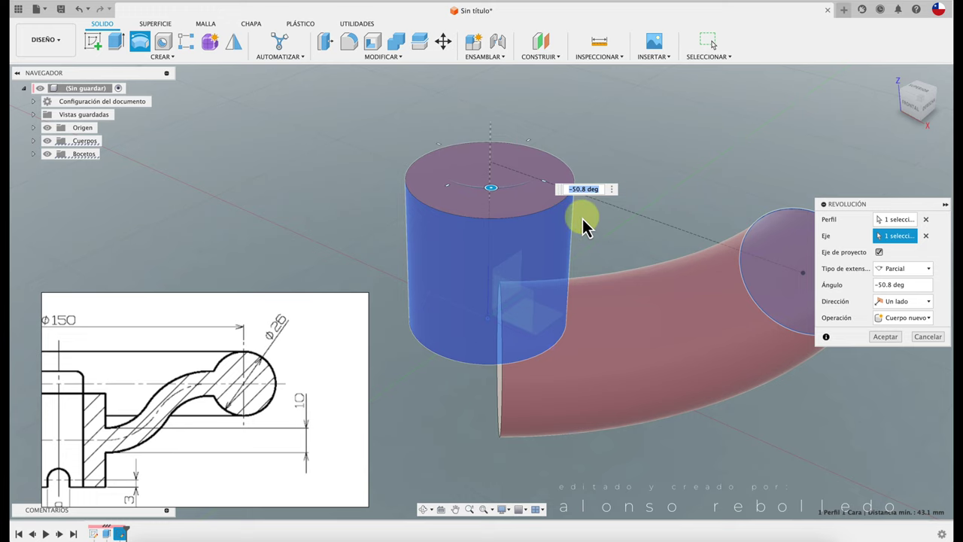
type("360")
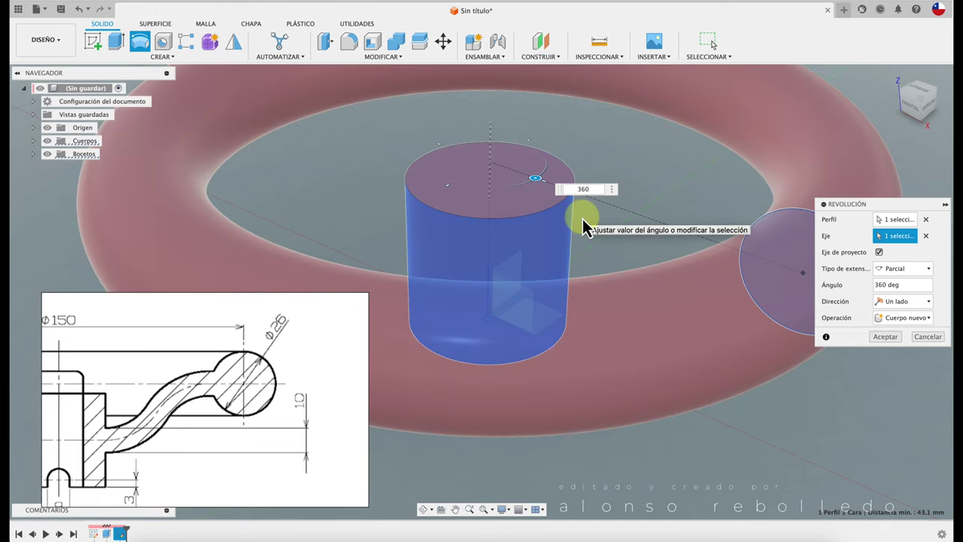
left_click(886, 337)
- Zoom out to show the whole torus and hub, then begin a new sketch
scroll(689, 369, "down", 2)
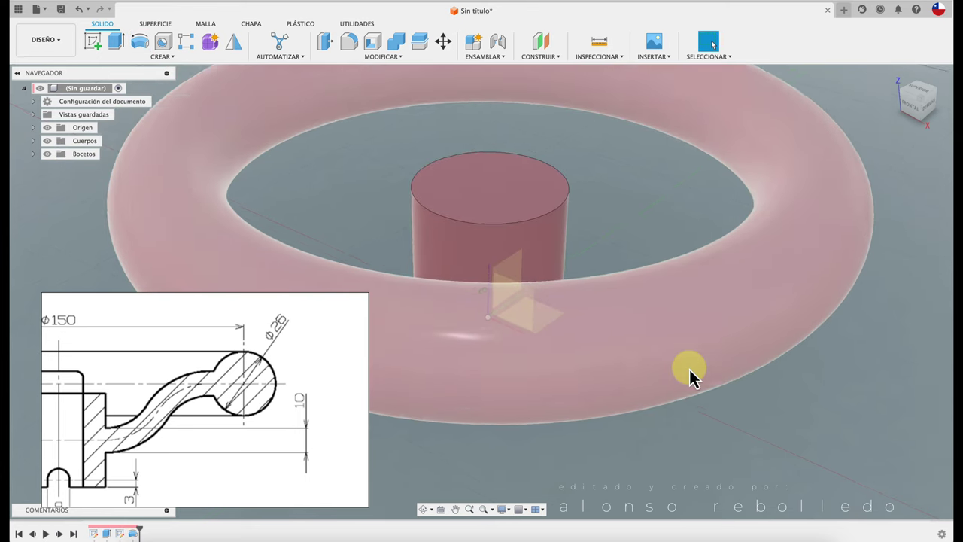
scroll(689, 369, "down", 3)
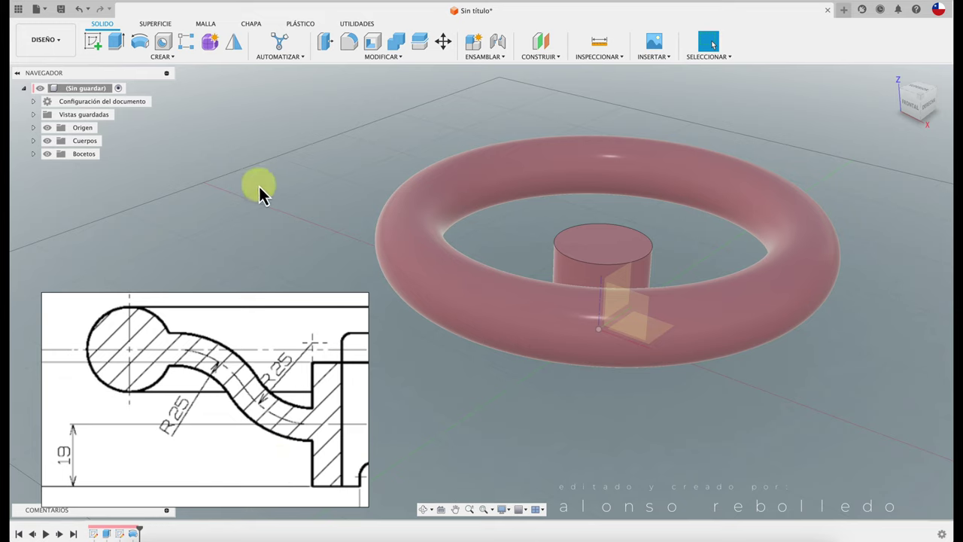
left_click(93, 44)
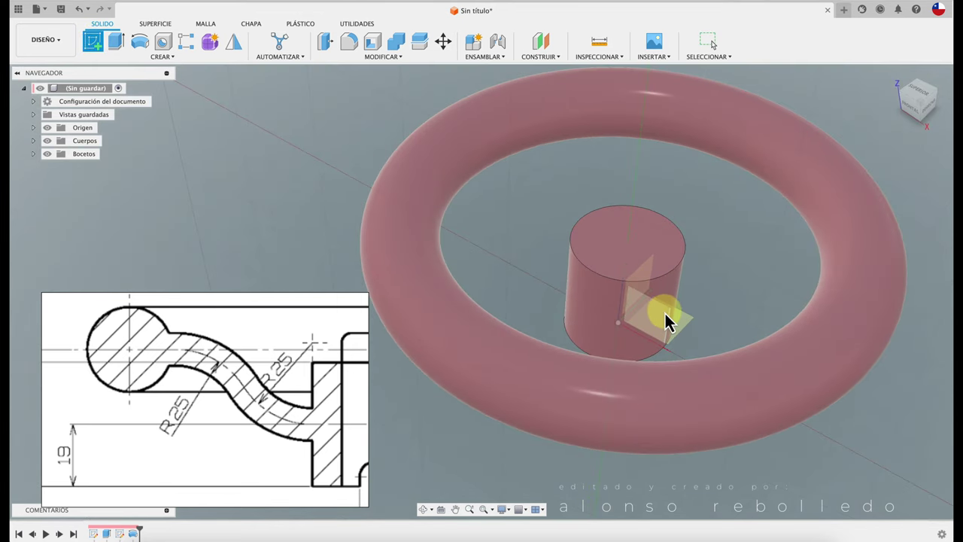
- Sketch on the front plane with the model shown cut in section
left_click(668, 320)
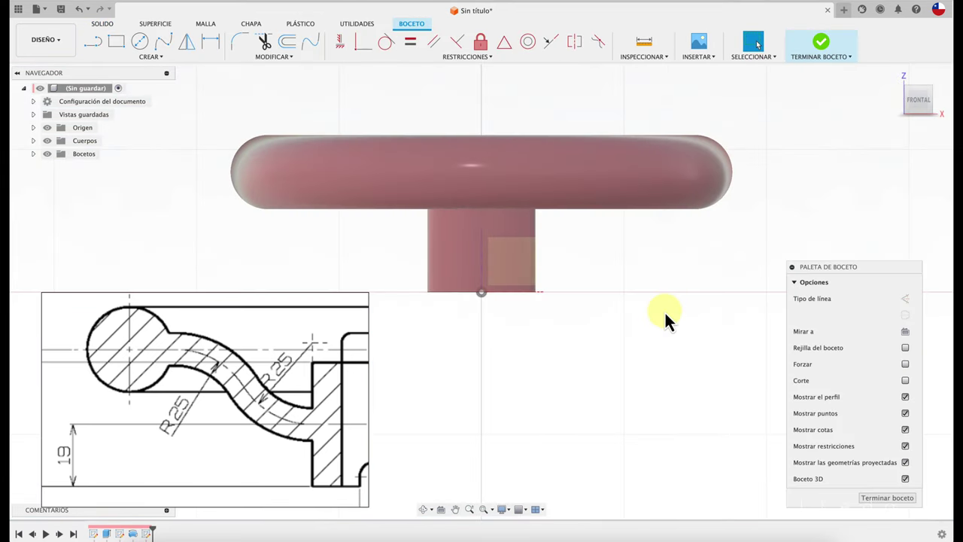
left_click(905, 381)
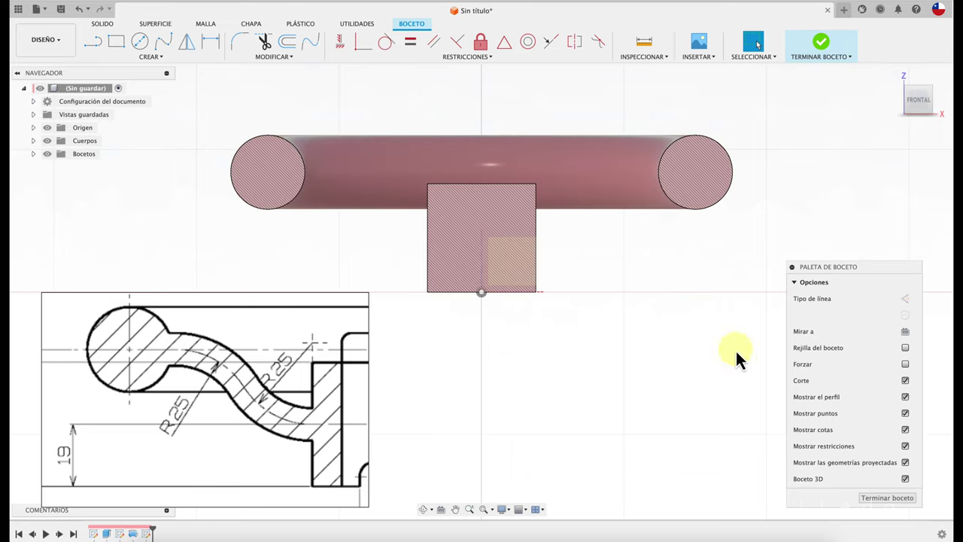
scroll(434, 193, "up", 1)
scroll(433, 192, "up", 2)
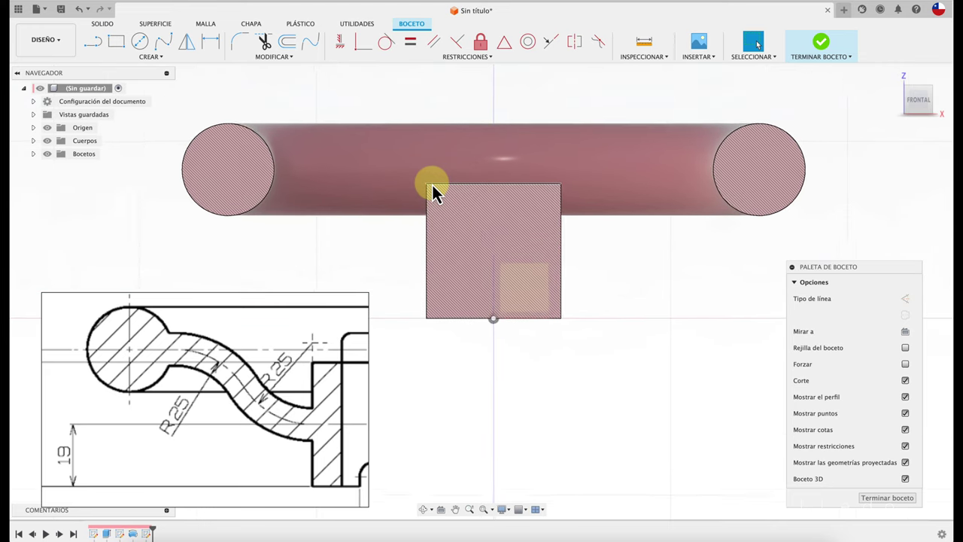
scroll(432, 192, "up", 2)
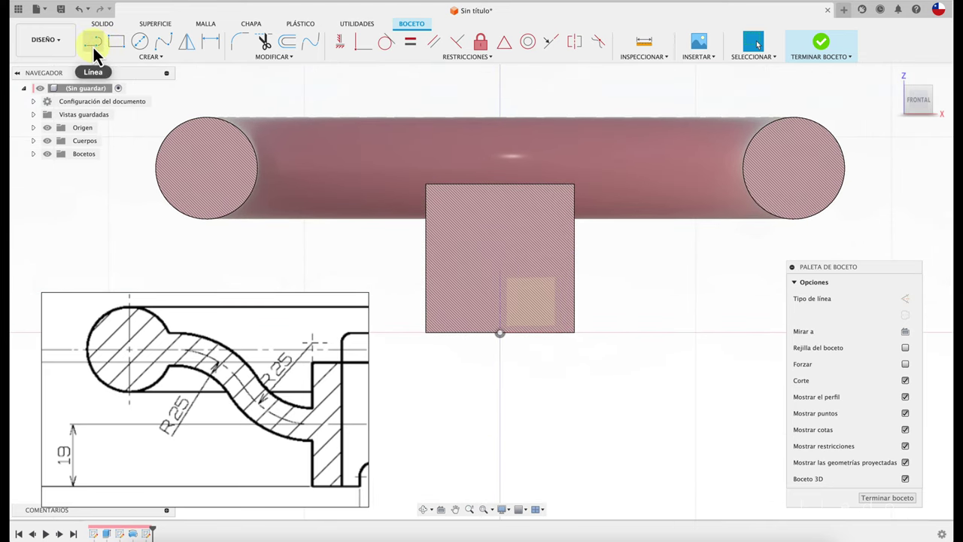
- Draw a 19 mm vertical construction line up from the hub's bottom-left corner
left_click(94, 45)
left_click(426, 332)
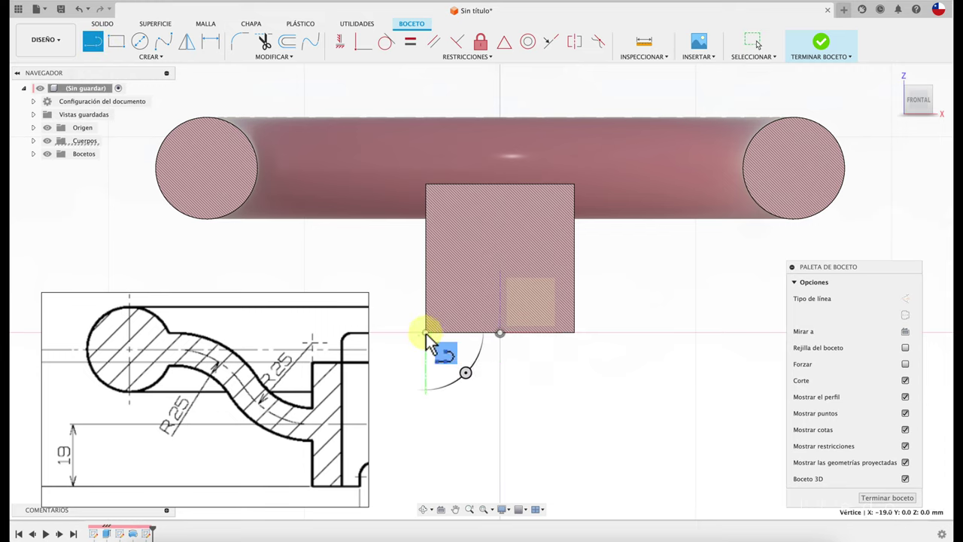
left_click(426, 91)
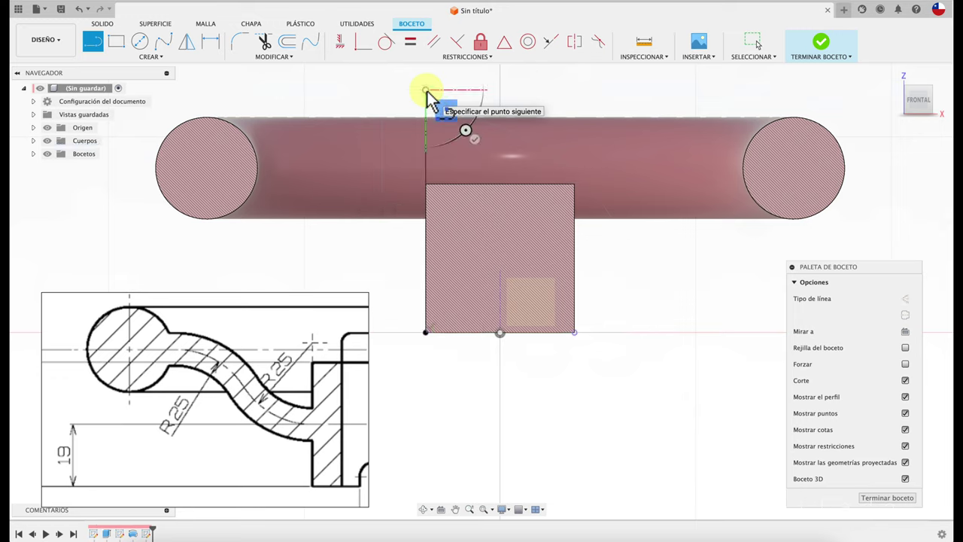
key("d")
left_click(426, 106)
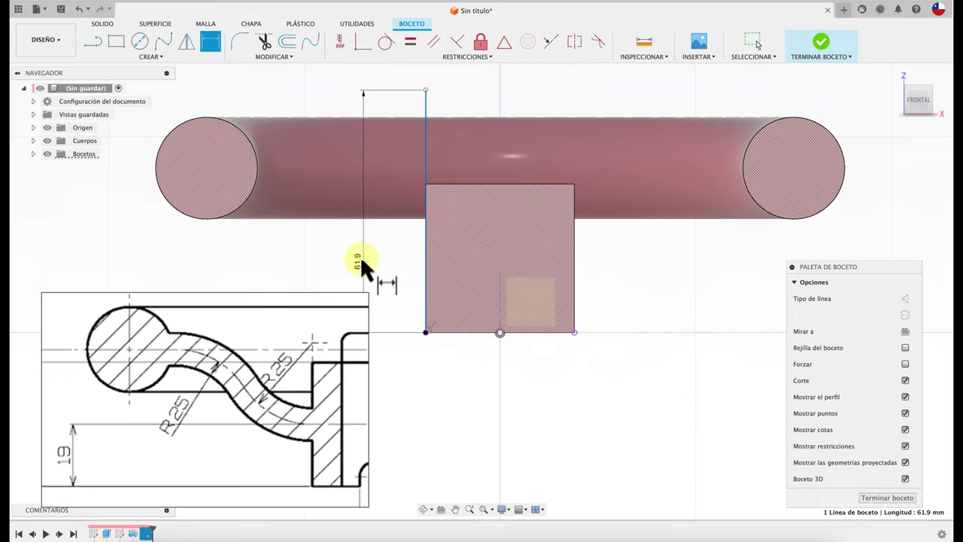
left_click(360, 256)
key("Return")
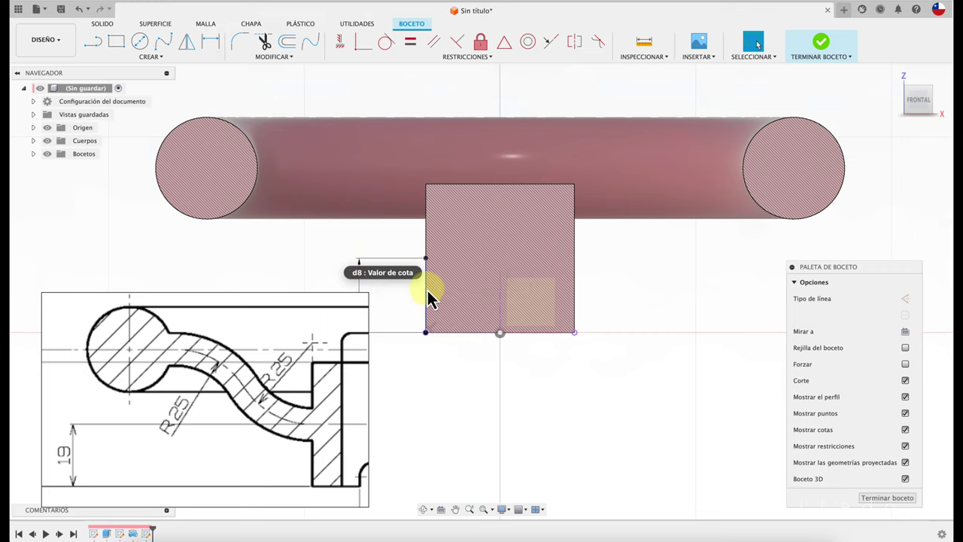
left_click(905, 298)
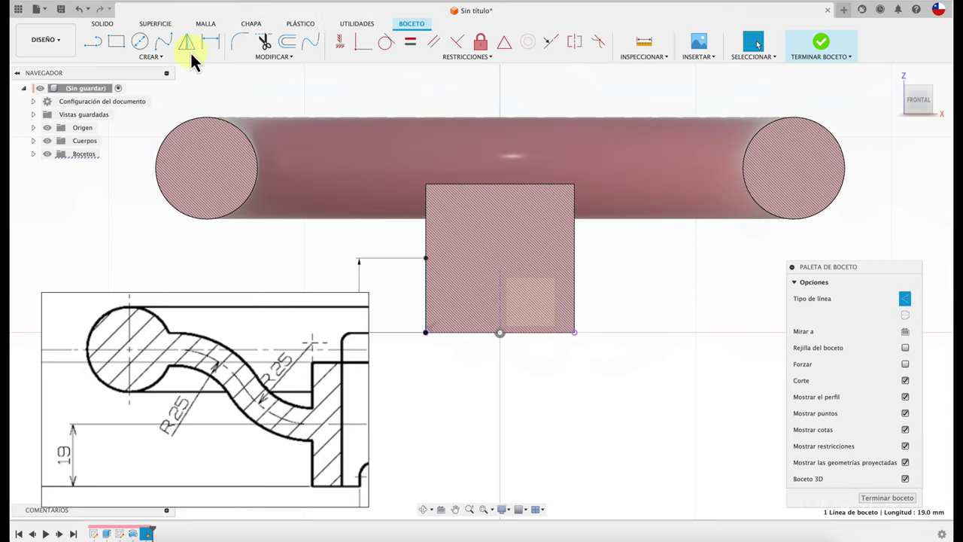
- Extend a 25 mm vertical line upward from the top of the 19 mm line
left_click(101, 45)
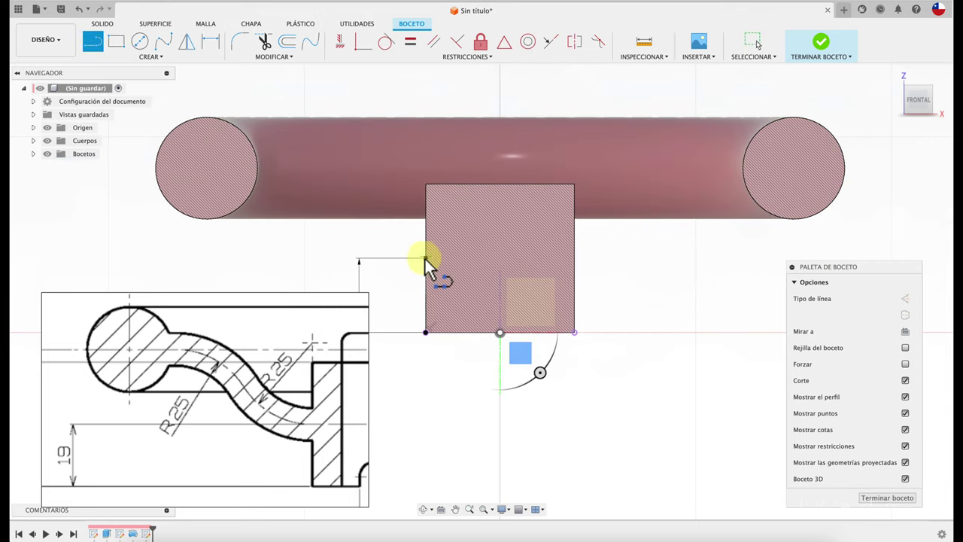
left_click(426, 260)
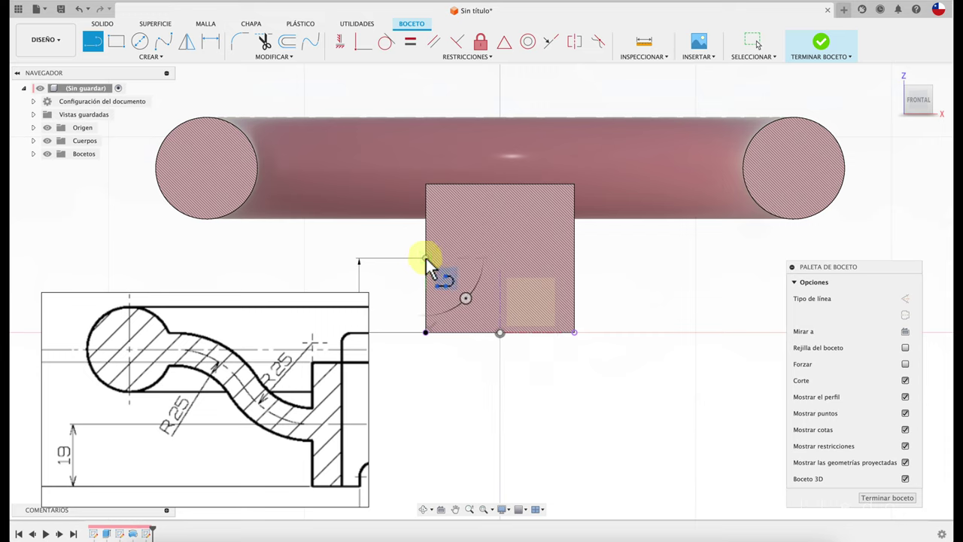
left_click(426, 79)
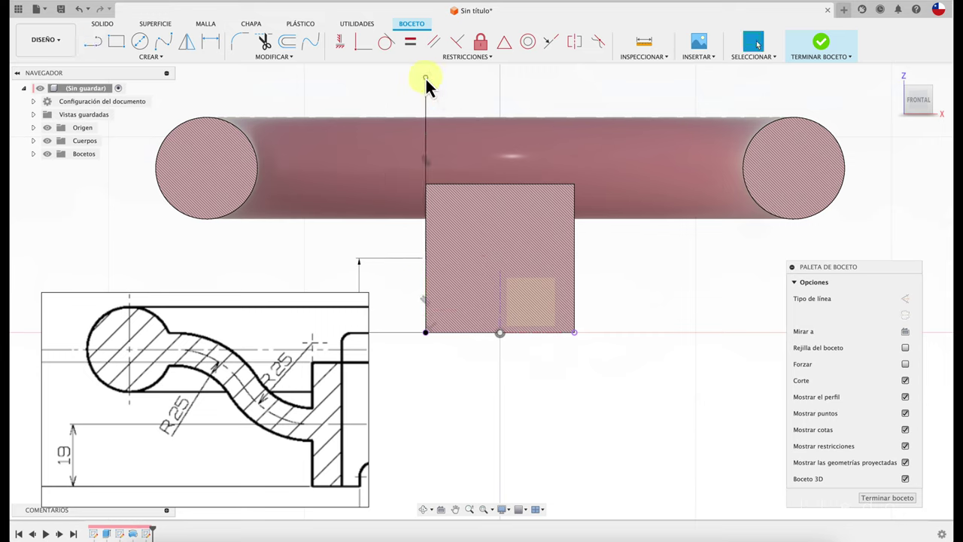
key("d")
left_click(426, 93)
left_click(468, 100)
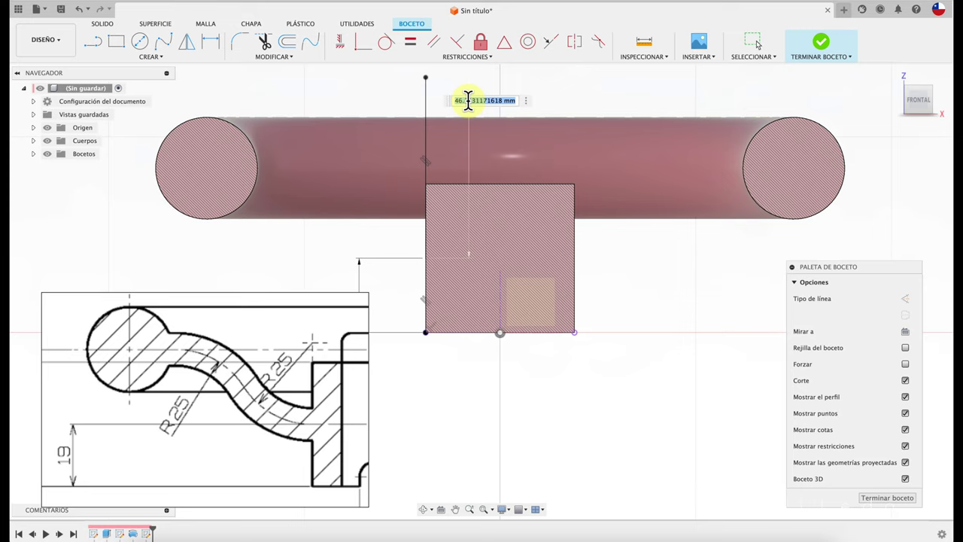
key("Return")
key("Escape")
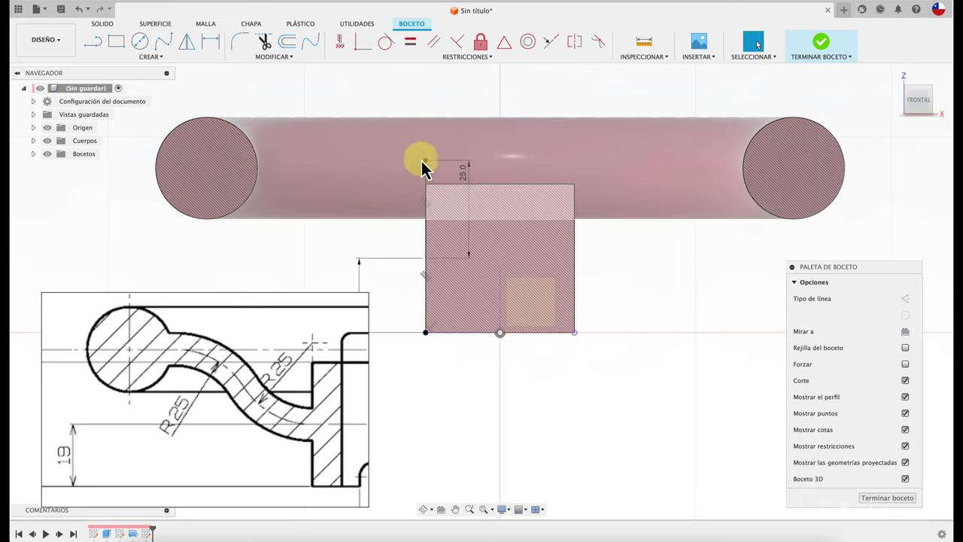
- Draw a Ø50 mm circle centred on the 25 mm line's top endpoint
left_click(426, 183)
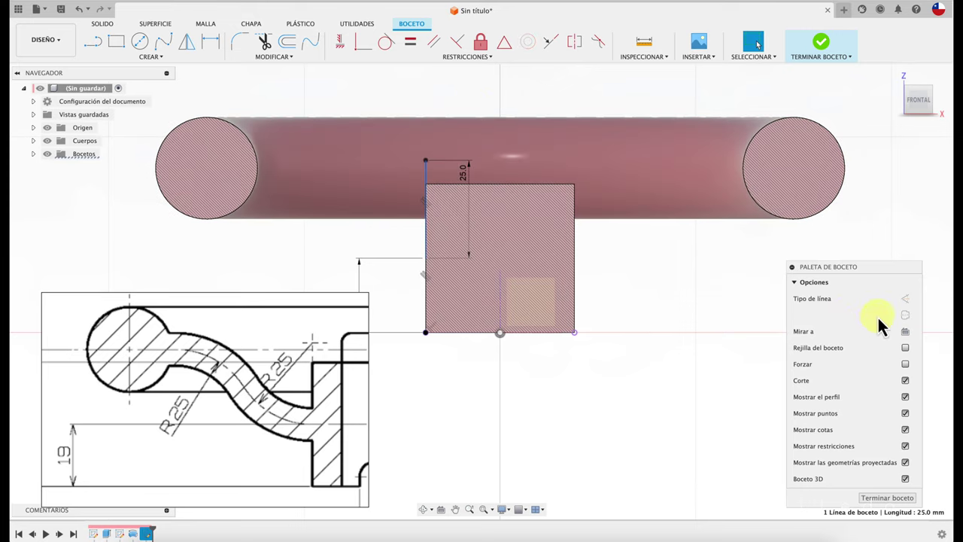
left_click(140, 41)
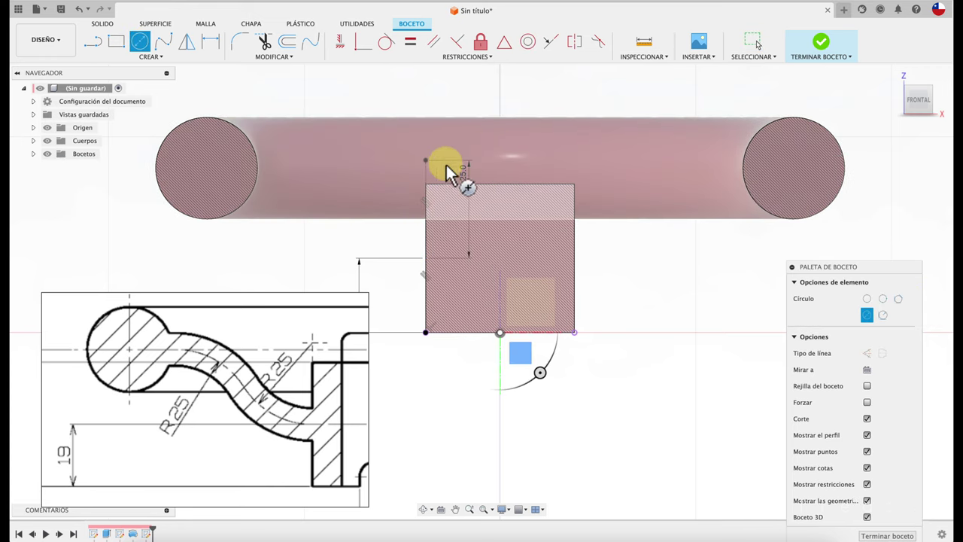
left_click(426, 160)
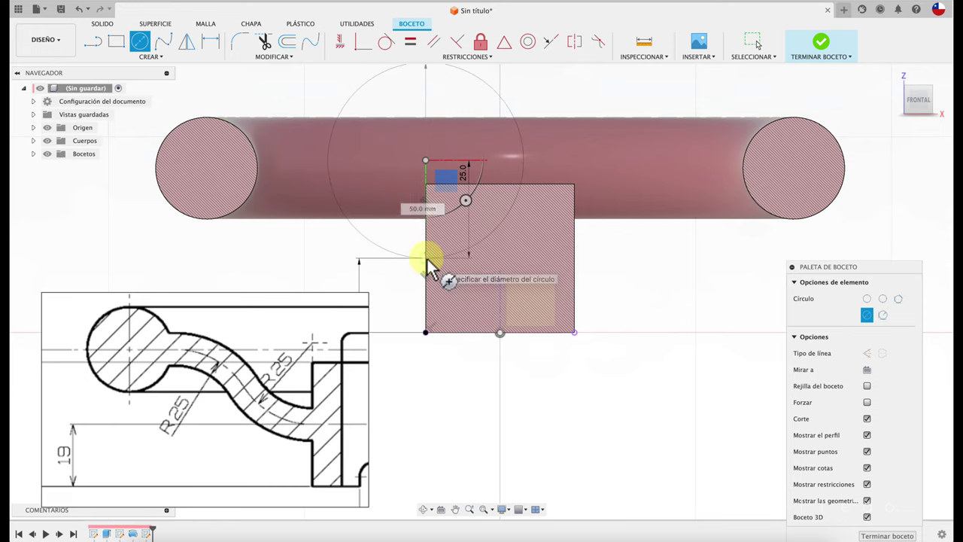
key("Return")
key("Escape")
scroll(496, 369, "down", 1)
scroll(496, 369, "down", 1)
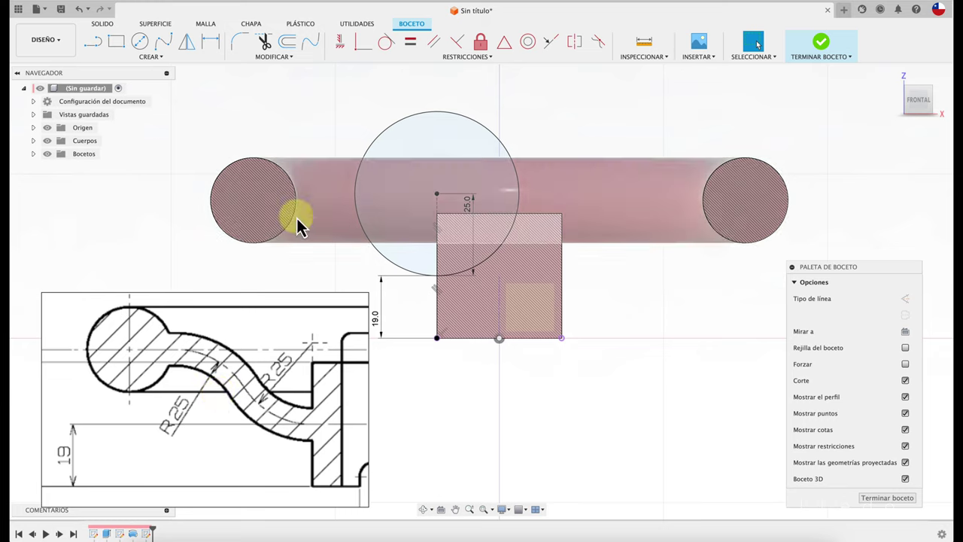
- Project the rim body into the sketch
left_click(245, 189)
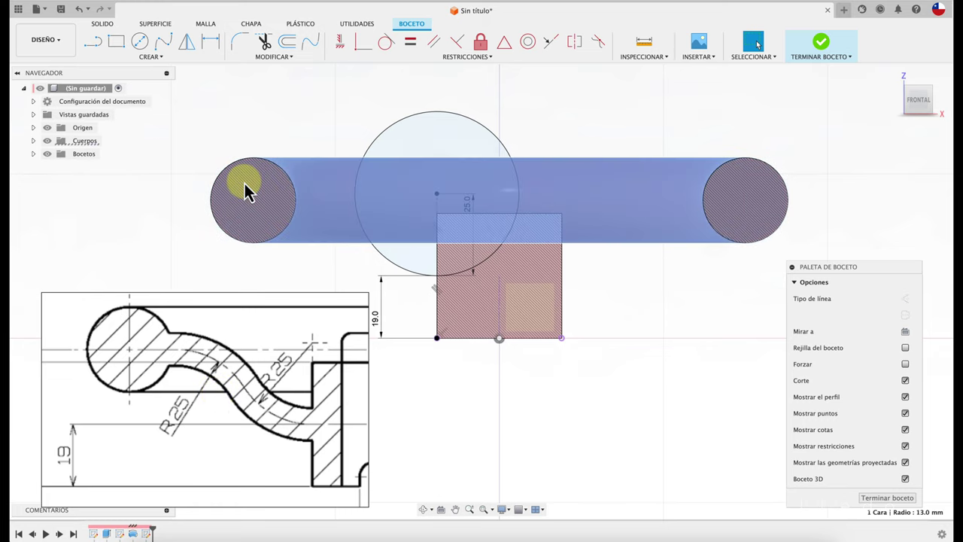
left_click(237, 108)
left_click(95, 40)
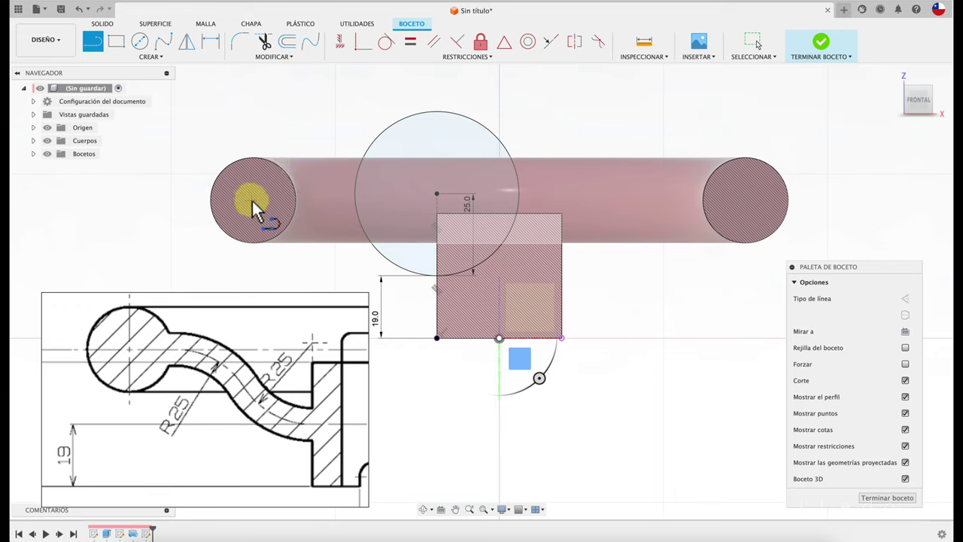
key("Escape")
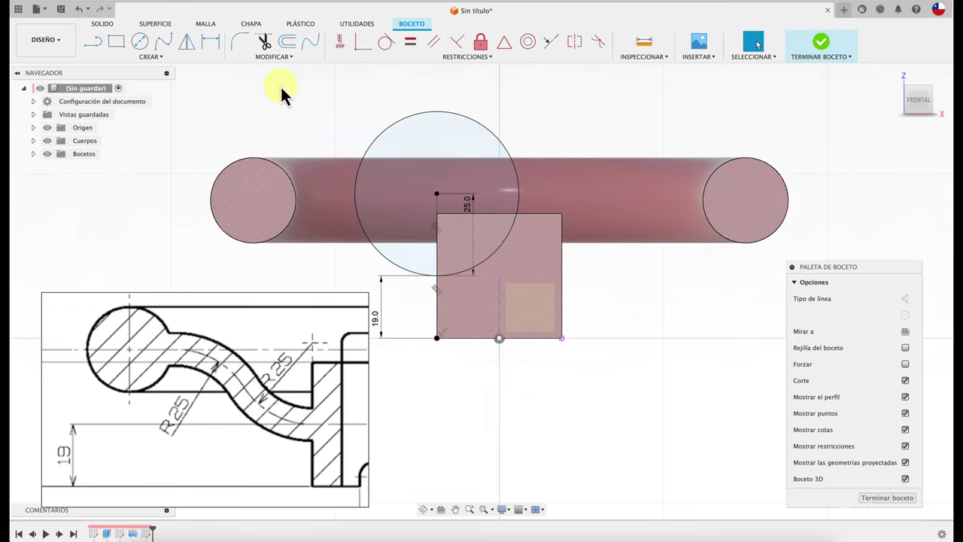
key("p")
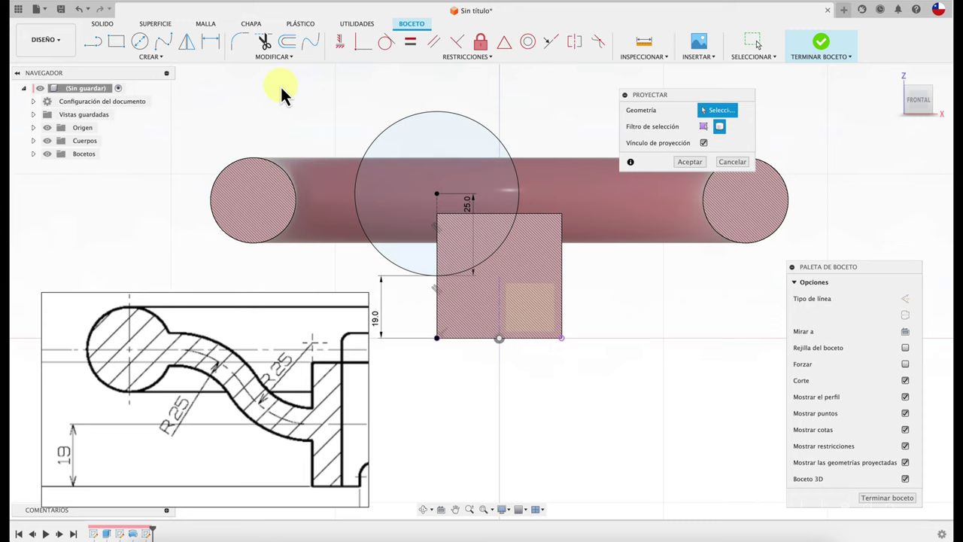
left_click(257, 175)
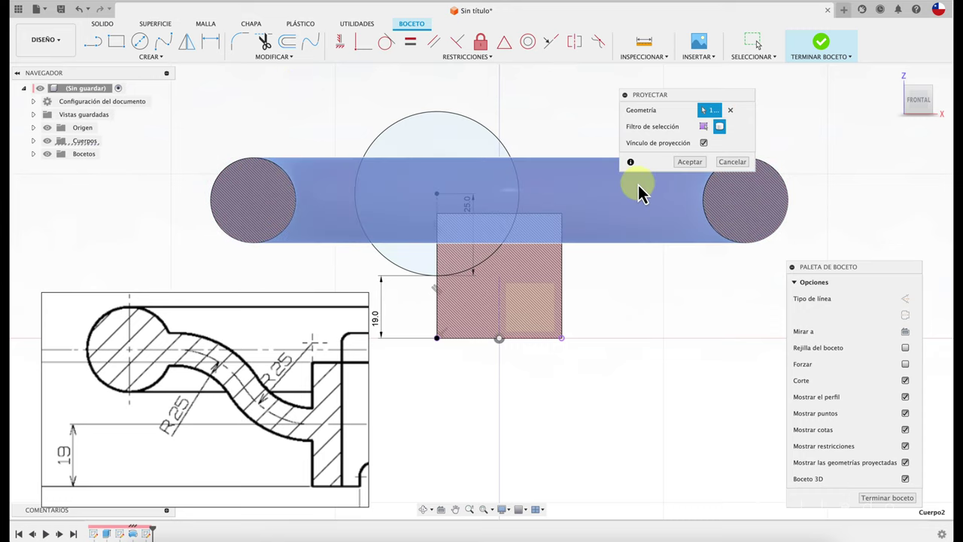
left_click(691, 164)
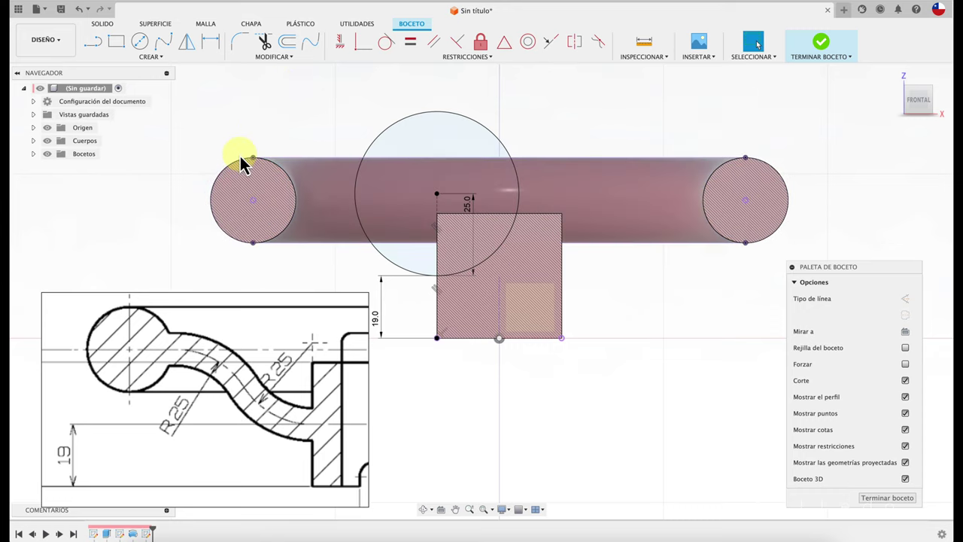
scroll(241, 164, "up", 2)
scroll(248, 188, "up", 1)
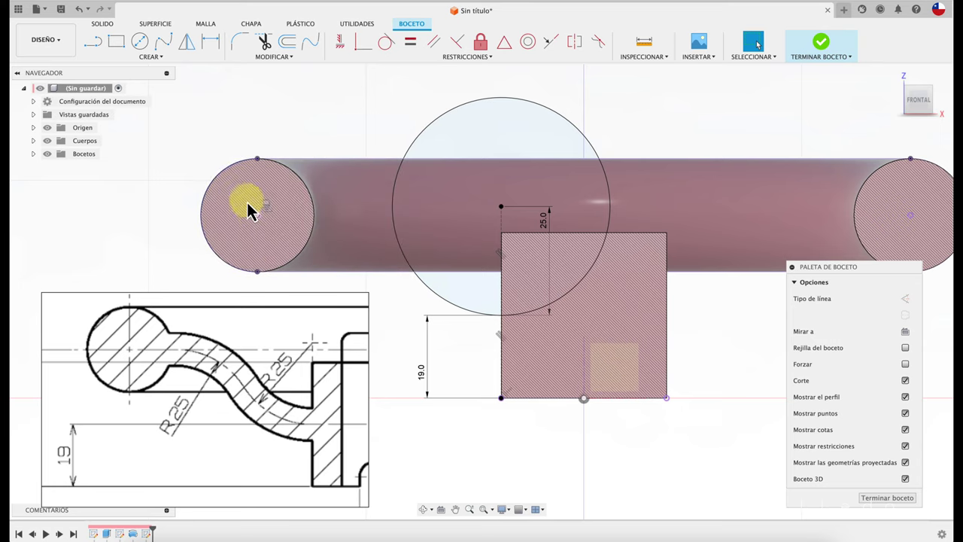
- Draw a 46 mm horizontal construction line inward from the left rim section's centre
left_click(93, 41)
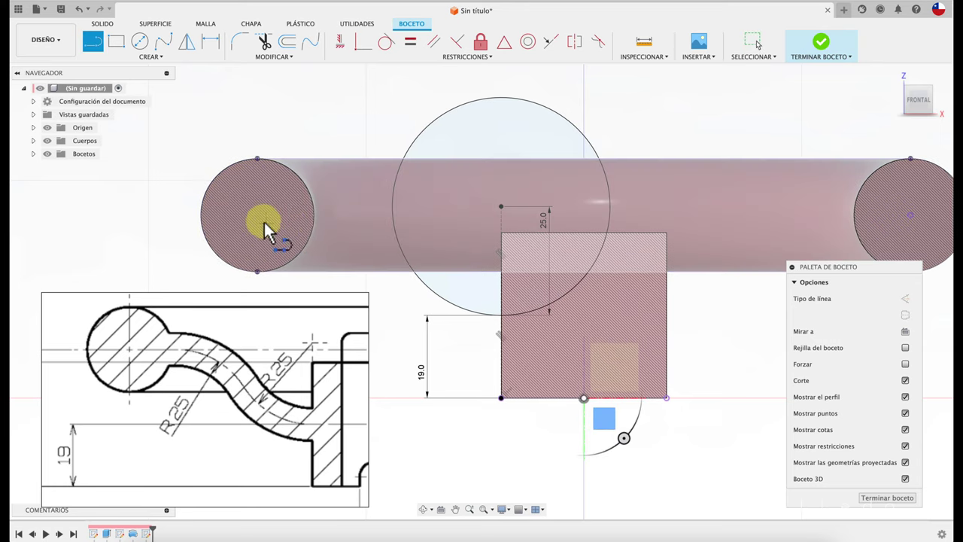
left_click(257, 215)
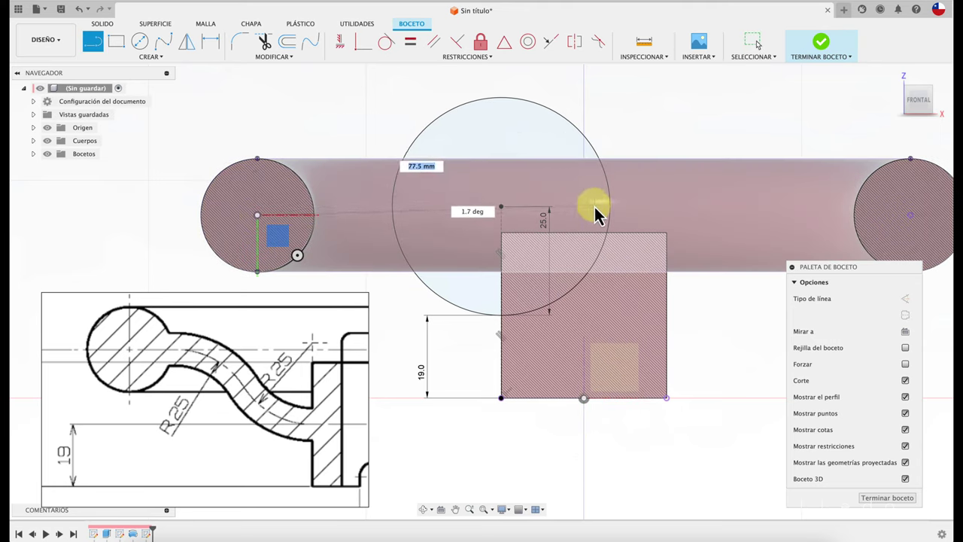
left_click(457, 215)
key("Escape")
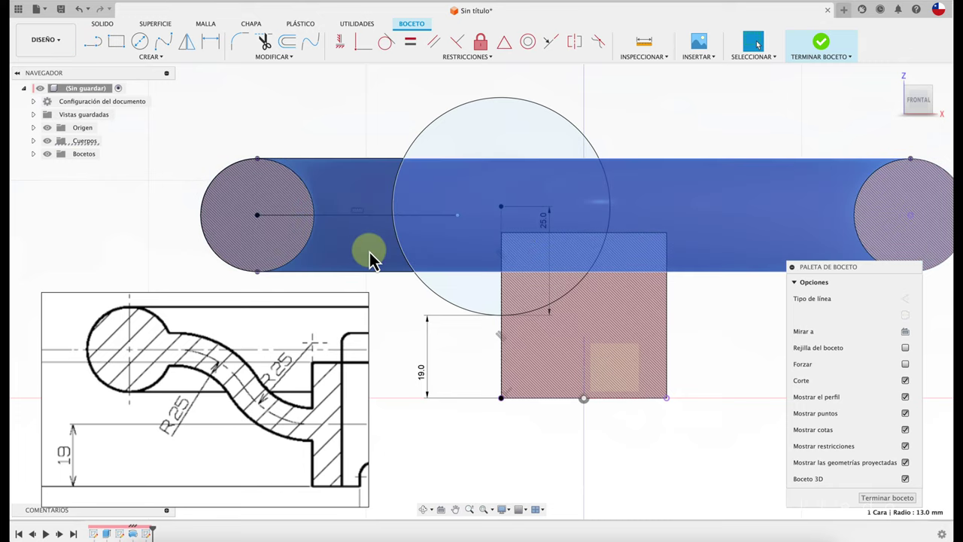
left_click(358, 216)
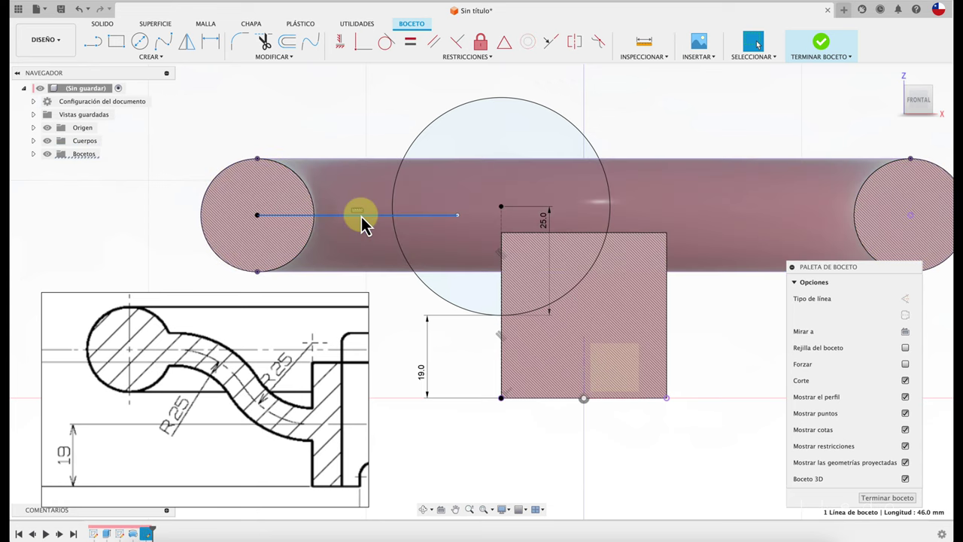
left_click(906, 298)
scroll(591, 247, "down", 1)
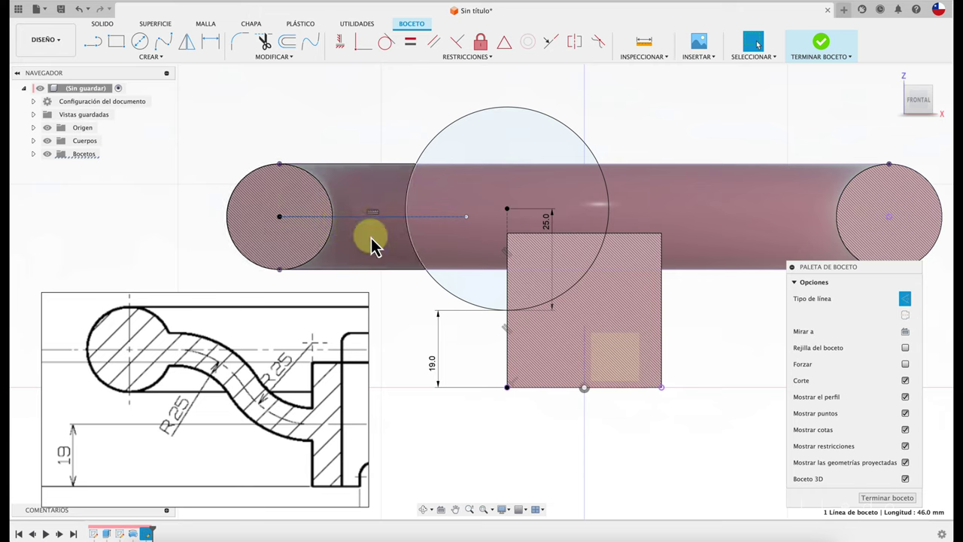
scroll(431, 275, "down", 3)
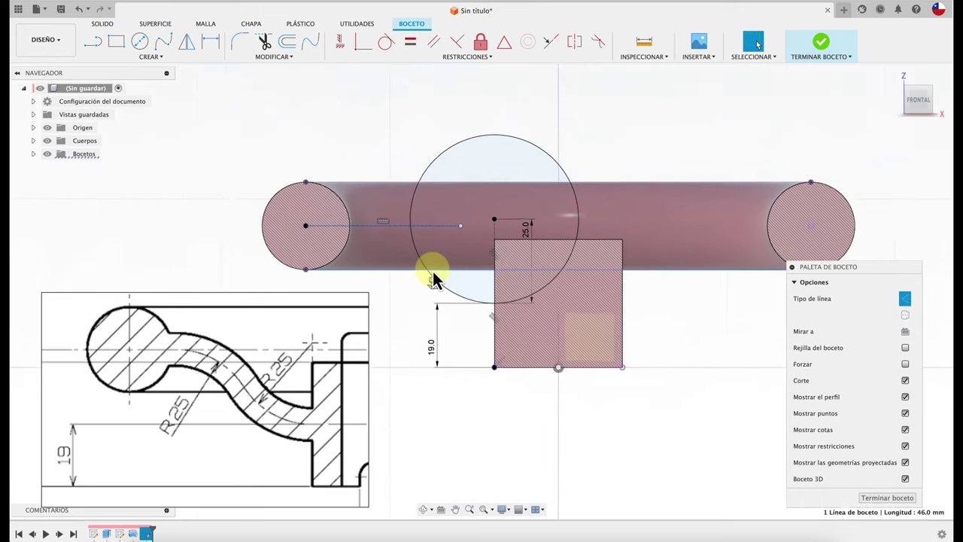
- Draw a new circle below the left rim and dimension its diameter to 50 mm
left_click(455, 510)
left_click_drag(487, 408, 584, 380)
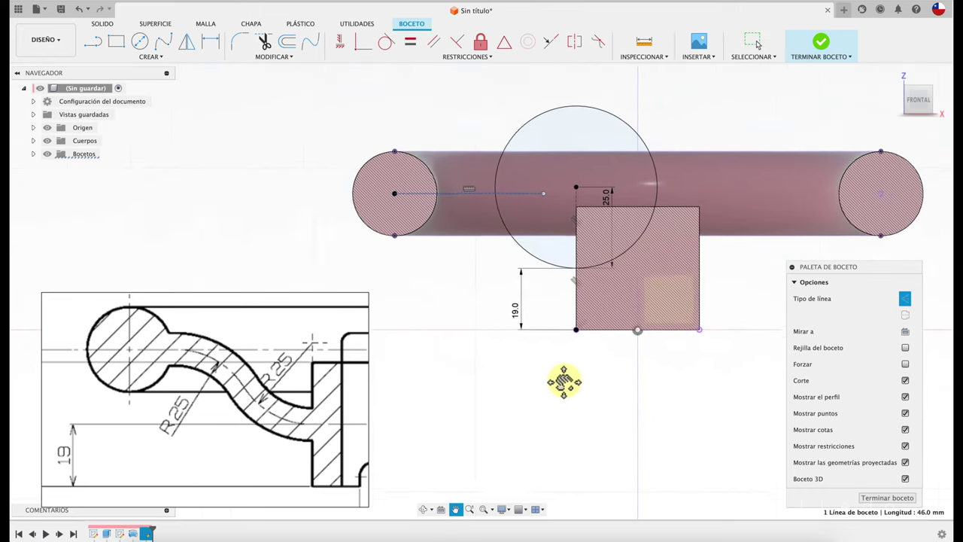
left_click(140, 41)
type("50")
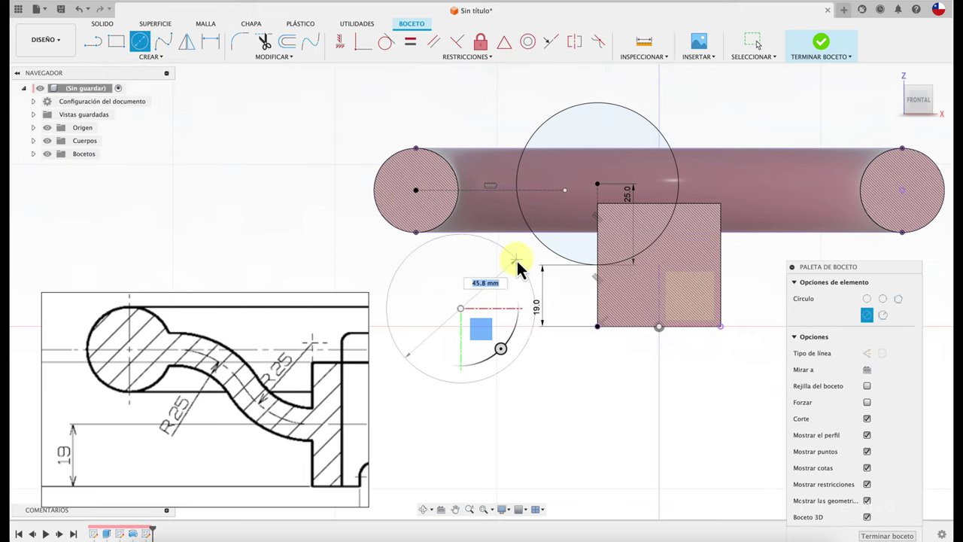
key("Return")
key("d")
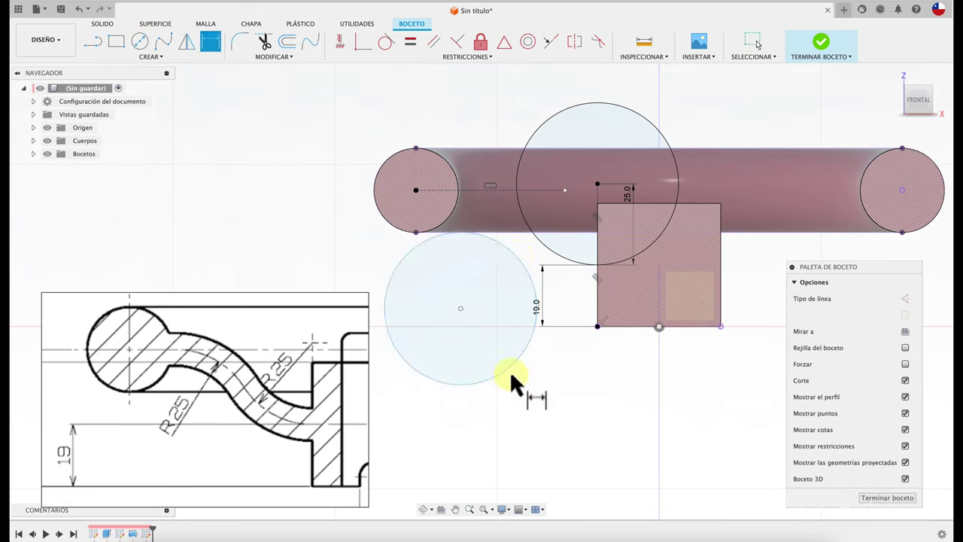
left_click(510, 367)
left_click(528, 387)
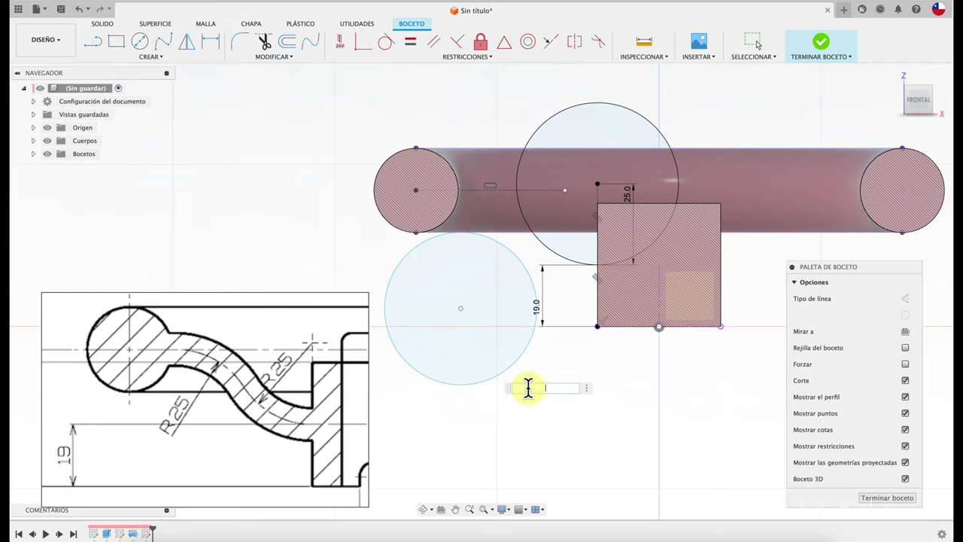
type("50")
key("Return")
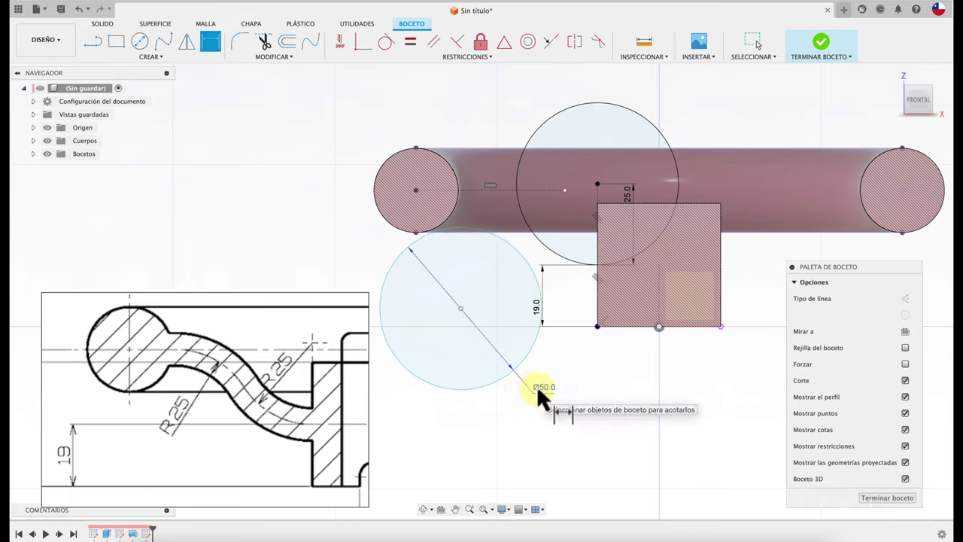
key("Escape")
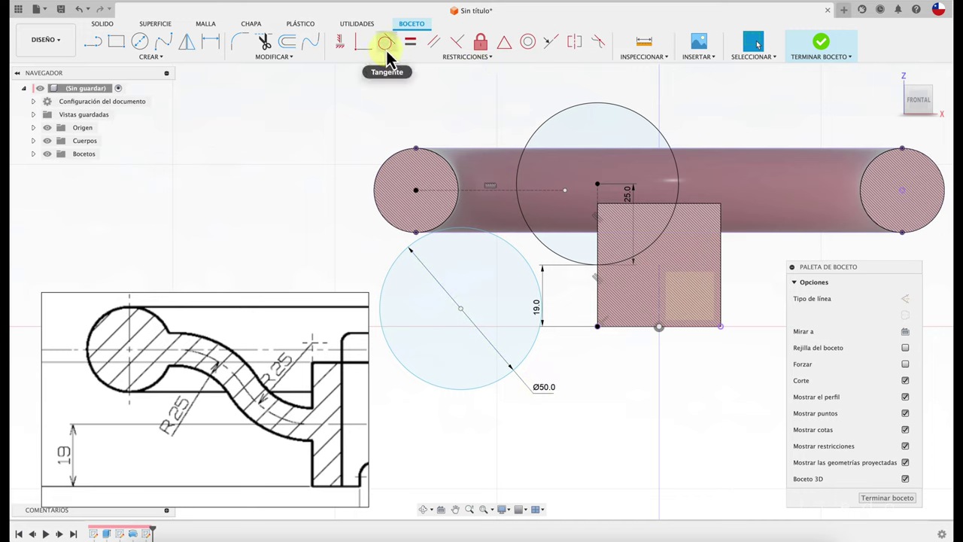
- Make the Ø50 circle tangent to both the large circle and the left rim section
left_click(387, 43)
left_click(527, 261)
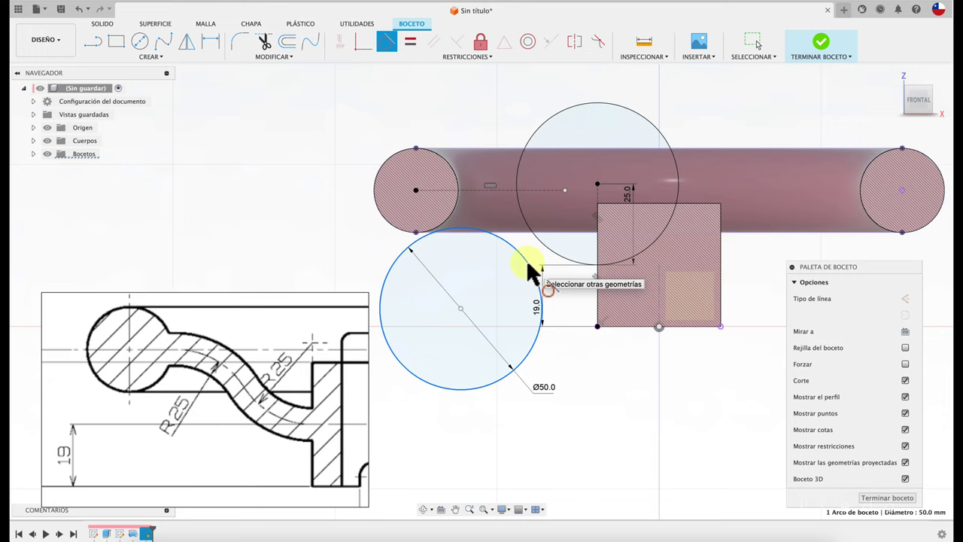
left_click(538, 239)
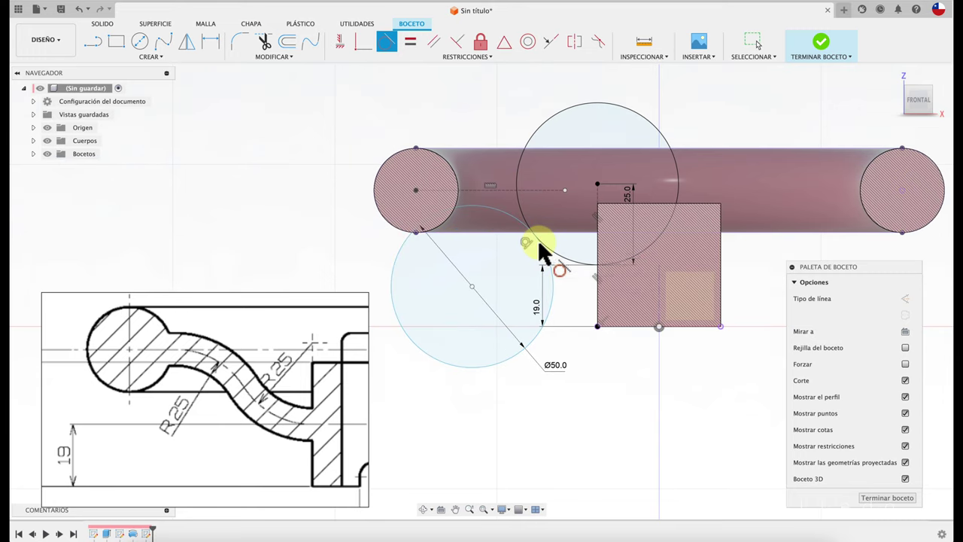
left_click(481, 203)
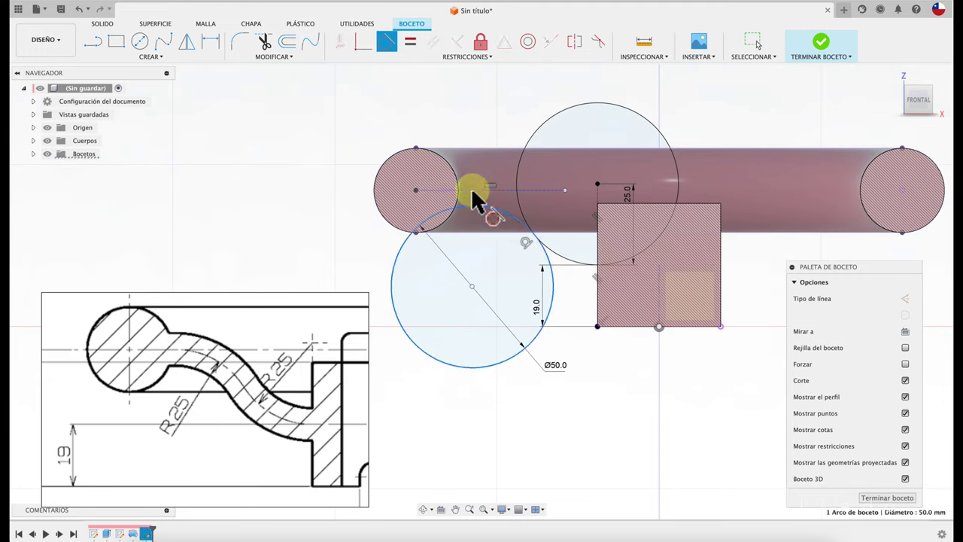
left_click(471, 187)
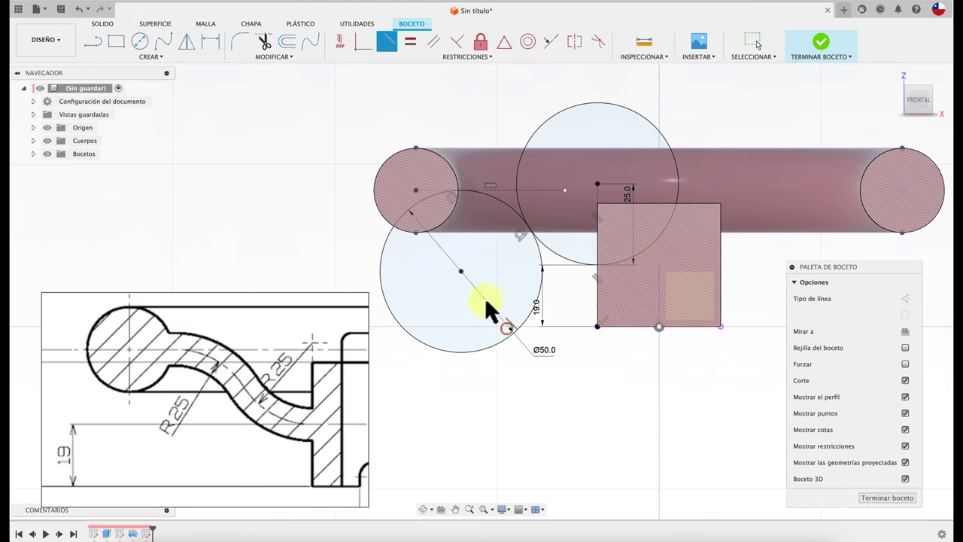
scroll(490, 235, "up", 2)
scroll(490, 234, "up", 2)
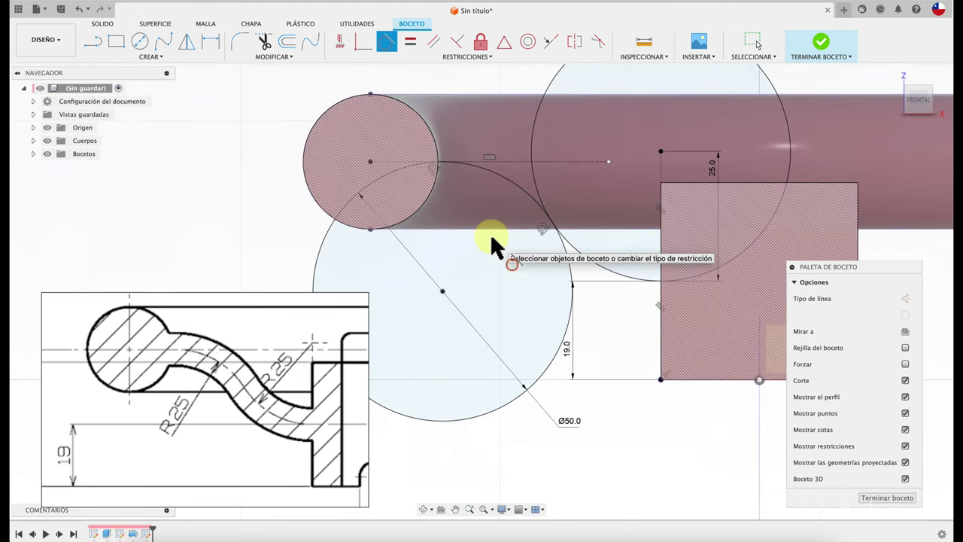
- Trim away the unwanted arcs of the large circle, including the piece inside the hub square
key("t")
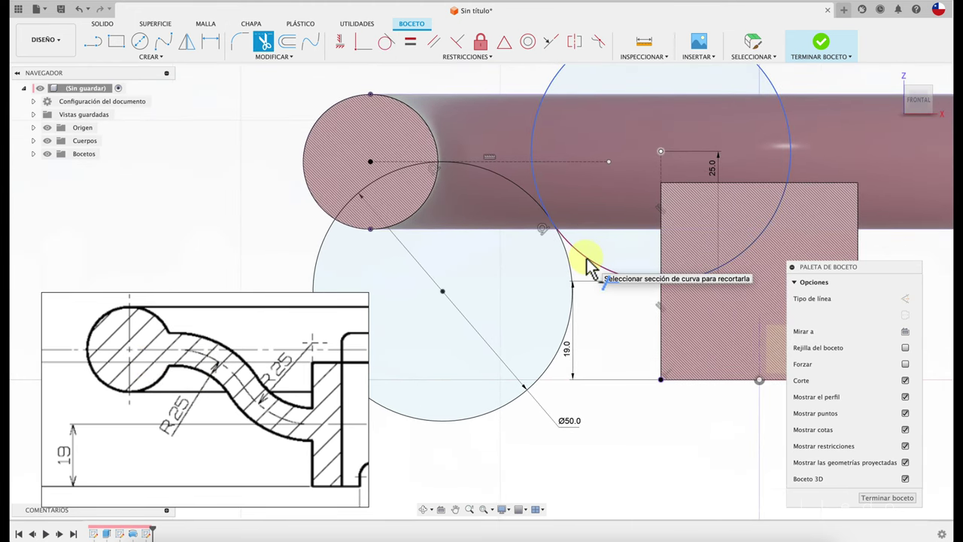
left_click(532, 164)
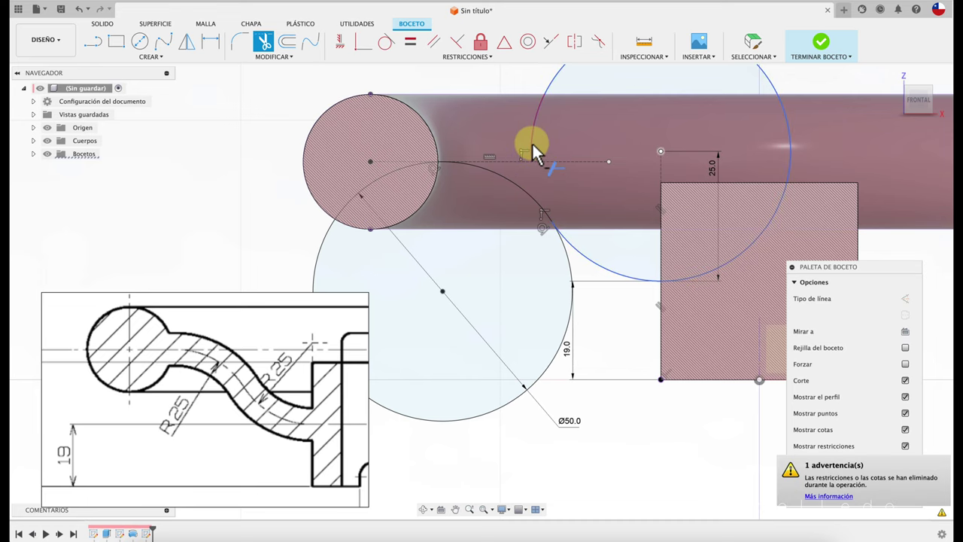
scroll(533, 144, "down", 2)
left_click(563, 78)
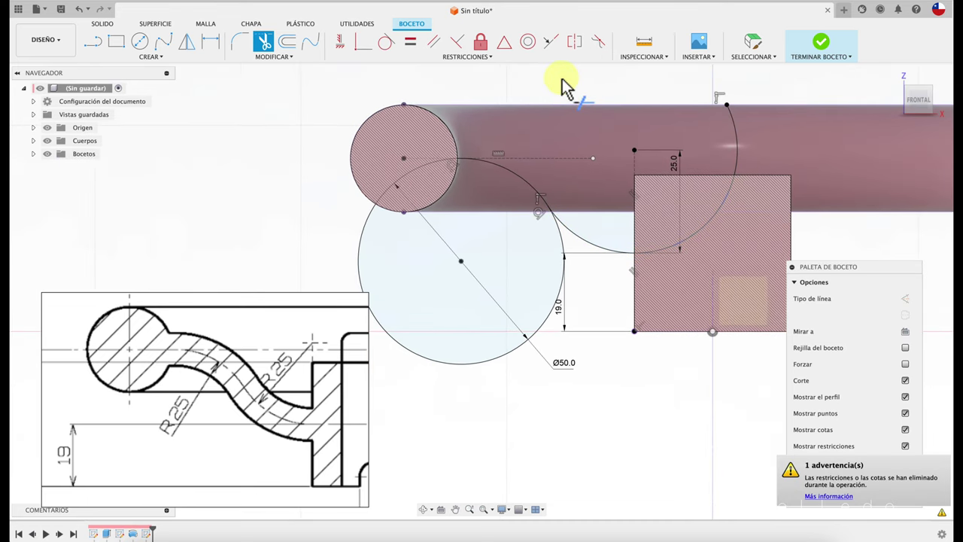
left_click(735, 132)
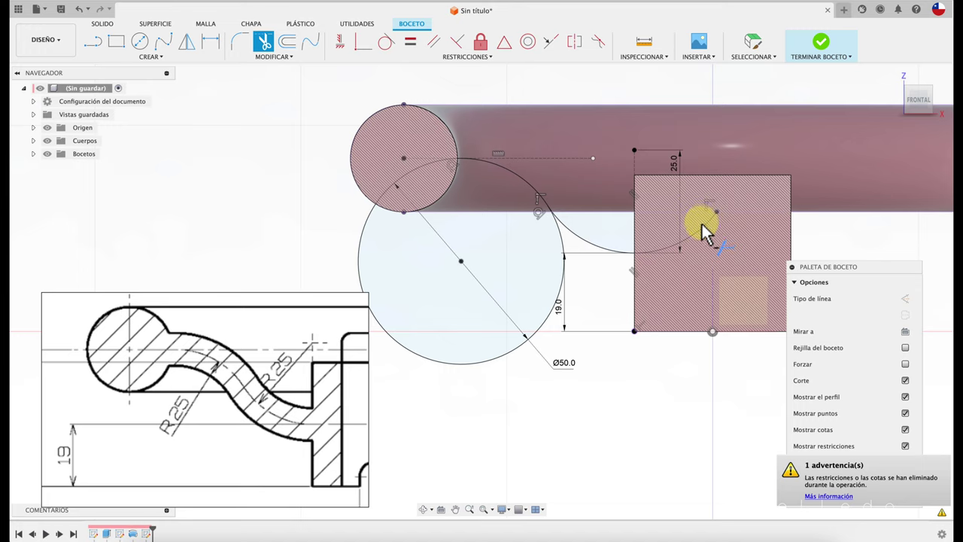
left_click(705, 234)
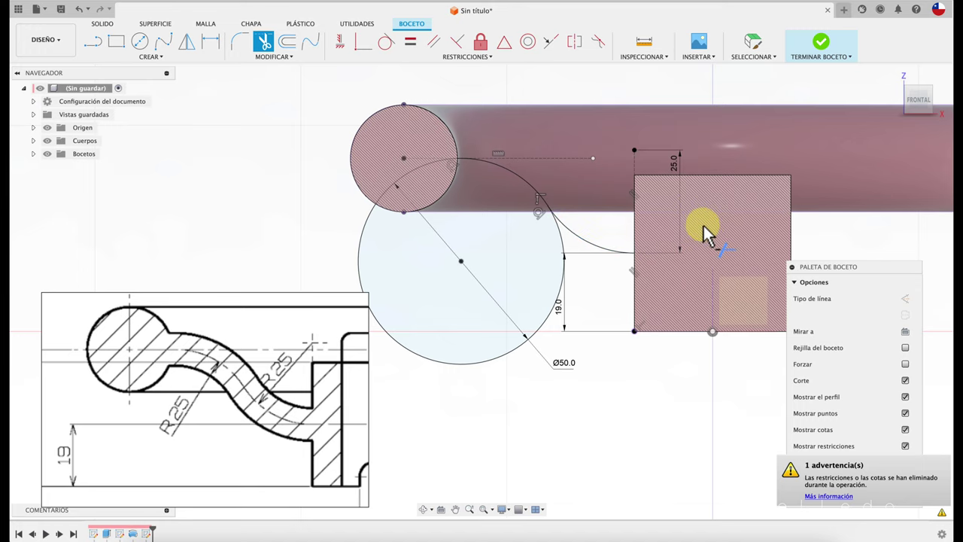
left_click(544, 328)
scroll(463, 166, "up", 1)
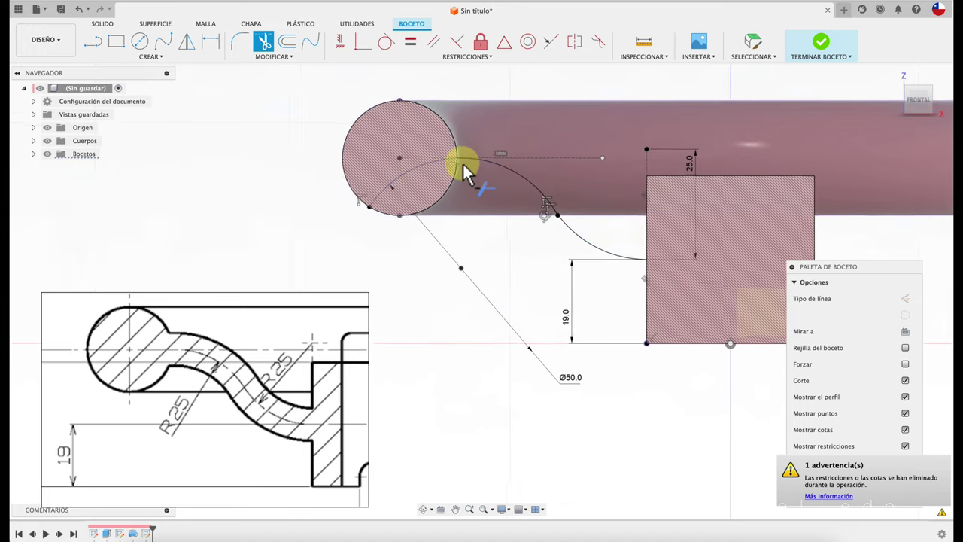
scroll(463, 163, "up", 1)
- Undo the wrong trim and cut the overlapping piece at the curve intersection
key("ctrl+z")
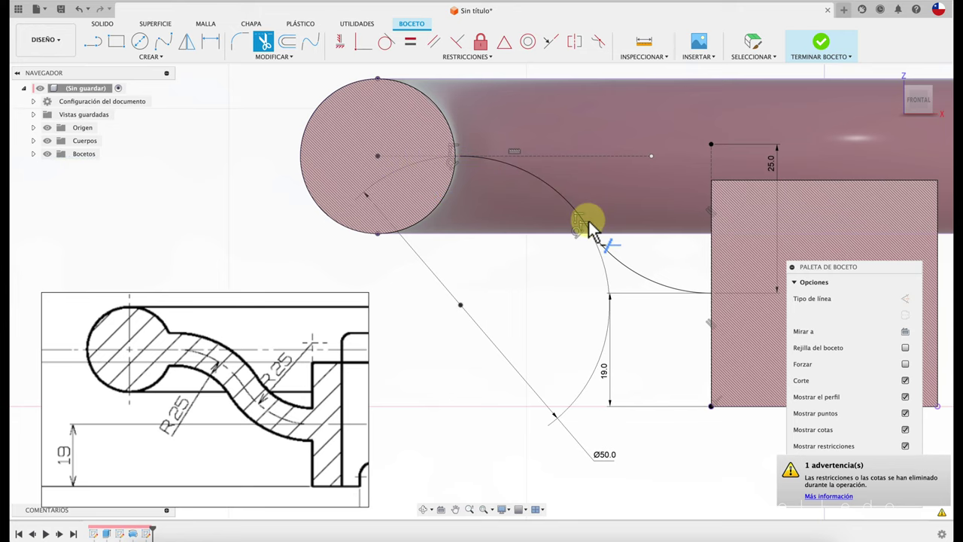
scroll(595, 233, "up", 2)
scroll(598, 241, "up", 2)
scroll(598, 230, "up", 2)
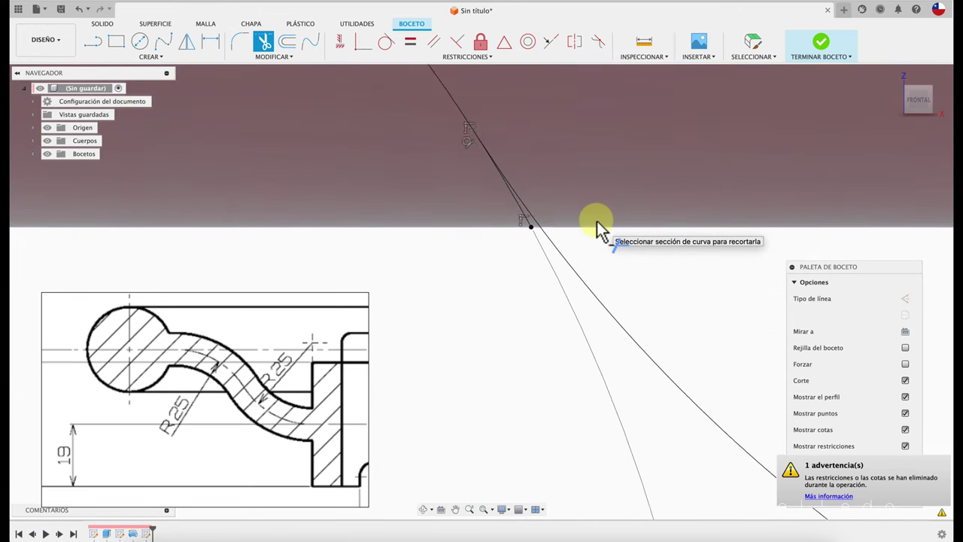
scroll(597, 221, "up", 1)
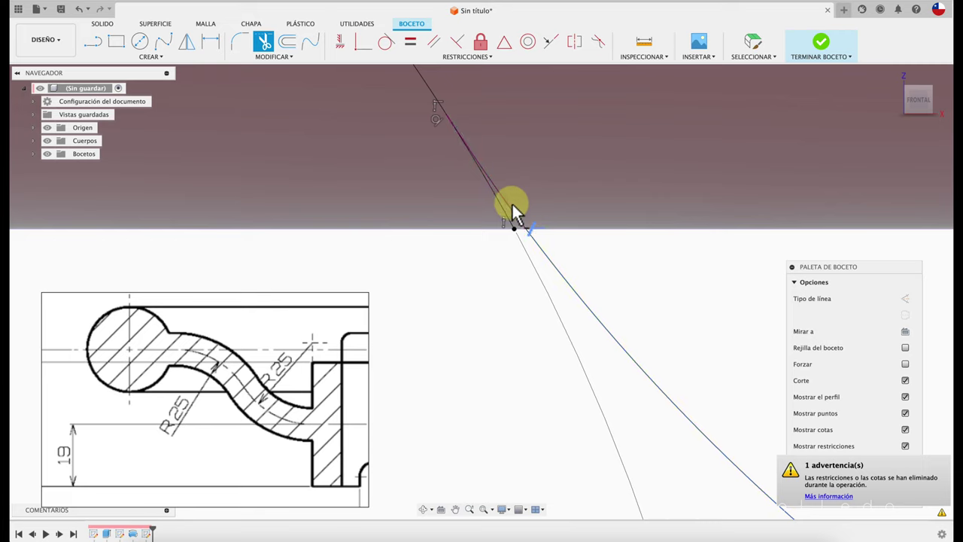
left_click(503, 216)
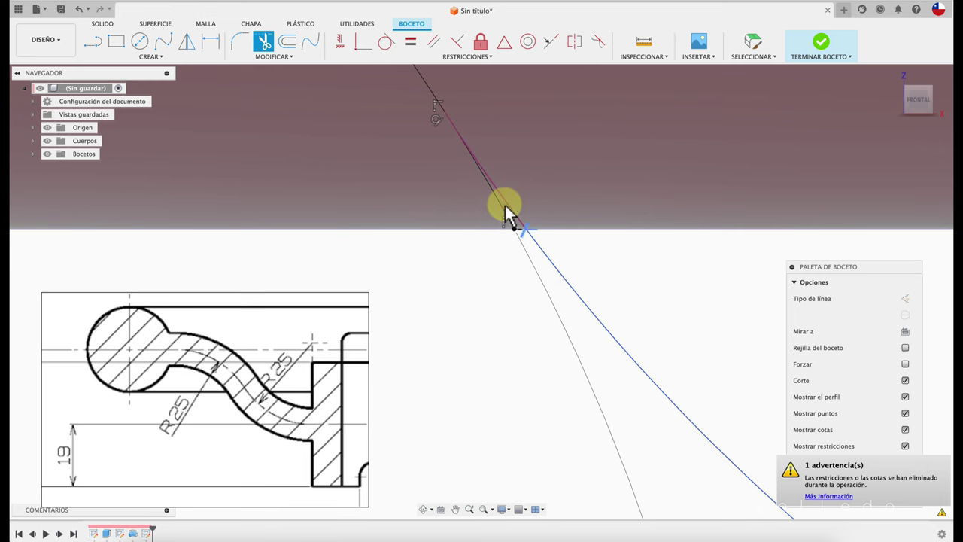
scroll(512, 311, "down", 3)
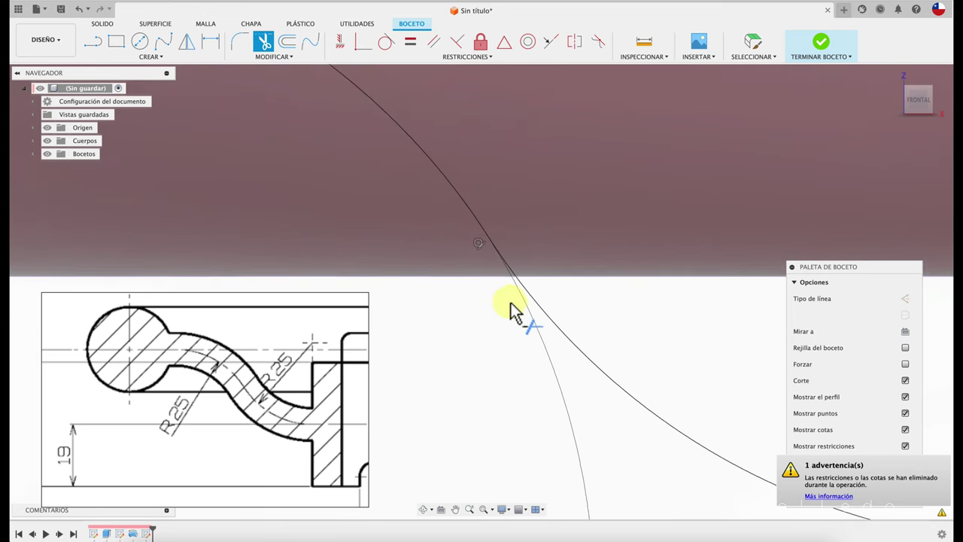
scroll(513, 312, "down", 3)
scroll(512, 311, "down", 2)
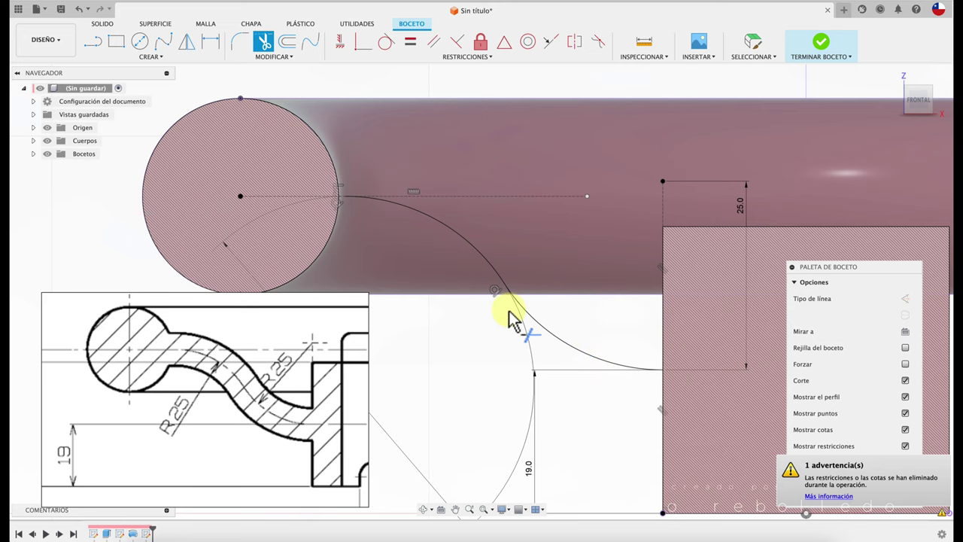
- Finish the spoke sketch and orbit to view the rim, hub and S-curve
left_click(821, 43)
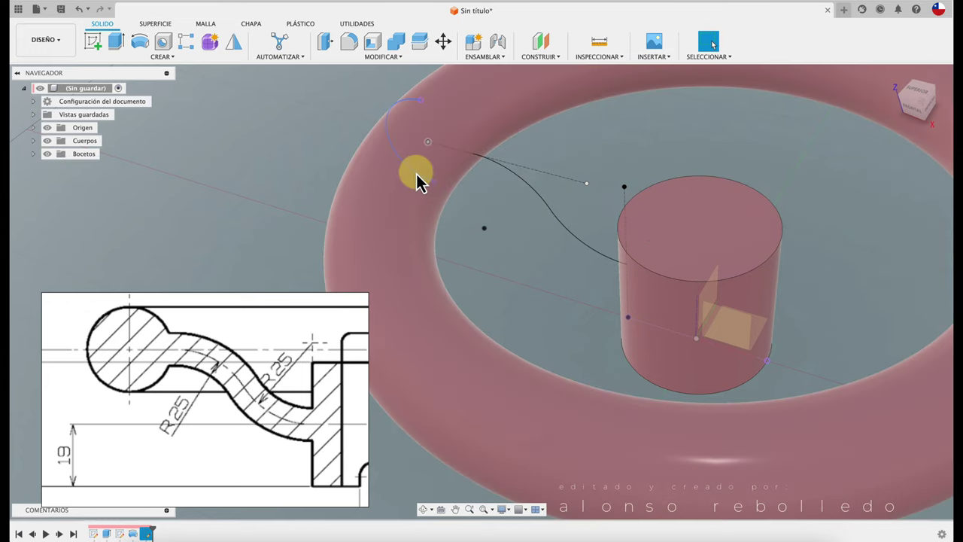
mouse_move(509, 231)
middle_mouse_down("shift")
mouse_move(576, 218)
mouse_move(523, 206)
middle_mouse_up("shift")
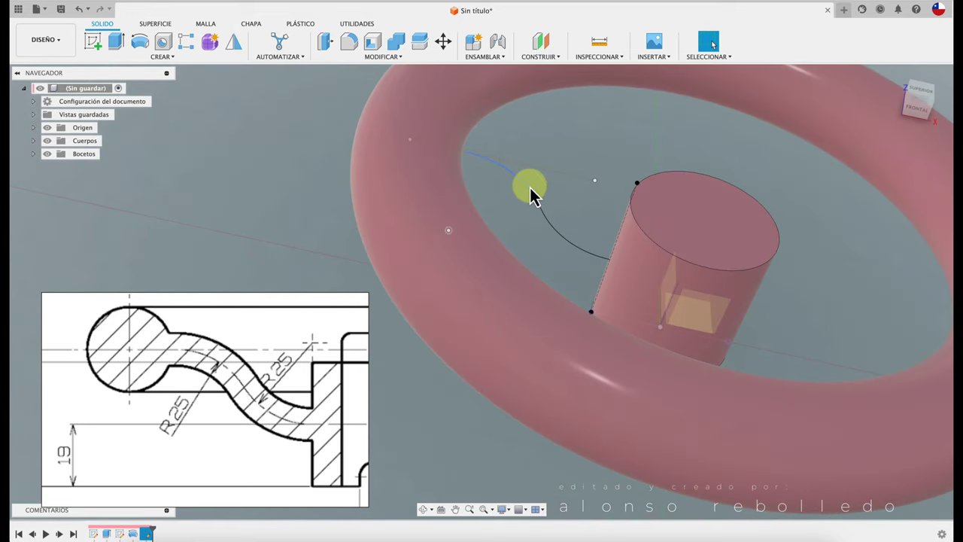
mouse_move(533, 203)
middle_mouse_down("shift")
mouse_move(525, 224)
mouse_move(545, 228)
mouse_move(520, 217)
middle_mouse_up("shift")
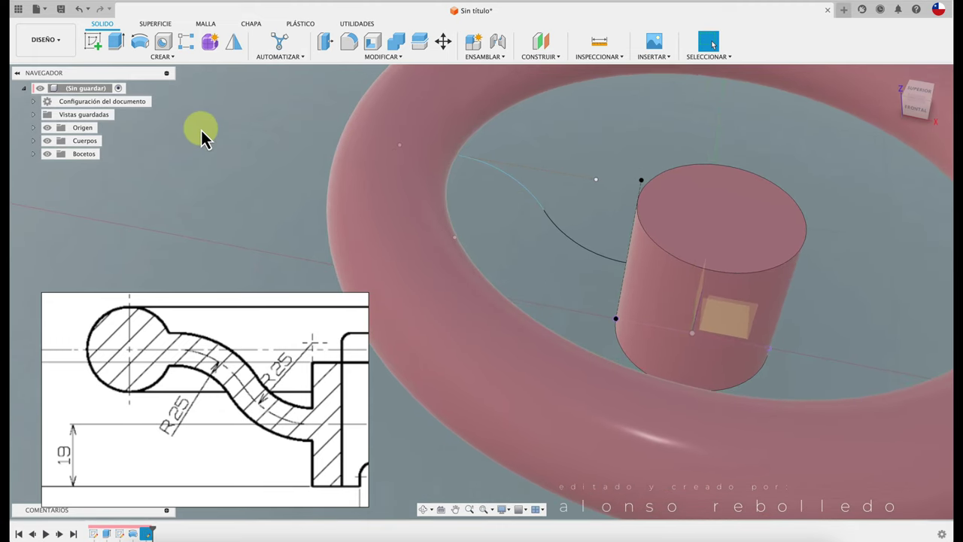
- Cancel the accidentally started sketch and zoom in on the S-curve from above
left_click(97, 43)
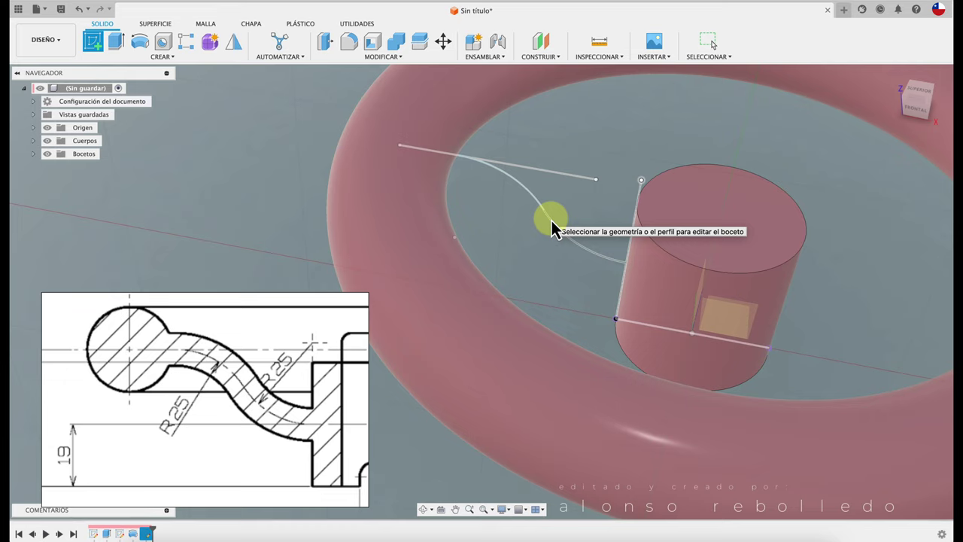
left_click(551, 221)
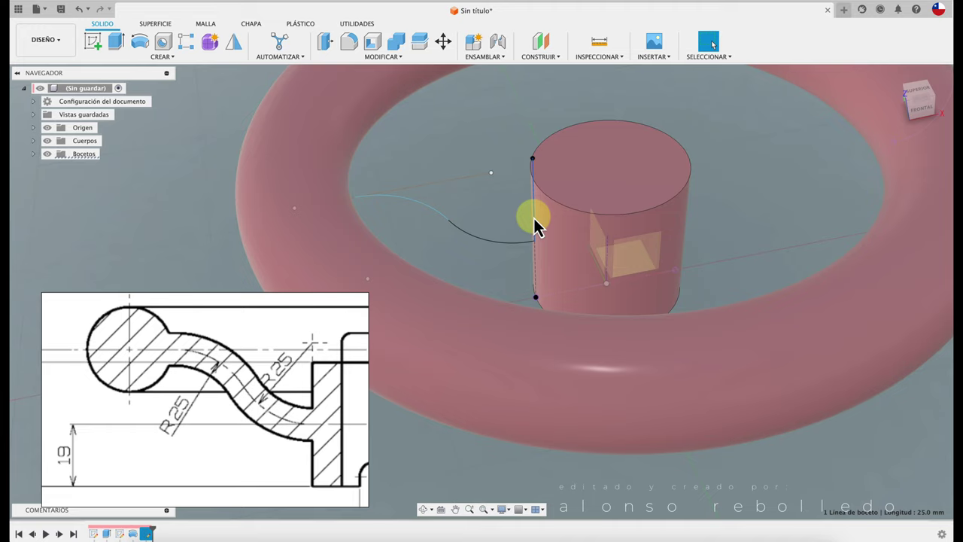
key("Escape")
key("Escape")
mouse_move(542, 301)
middle_mouse_down("shift")
mouse_move(466, 186)
mouse_move(482, 201)
middle_mouse_up("shift")
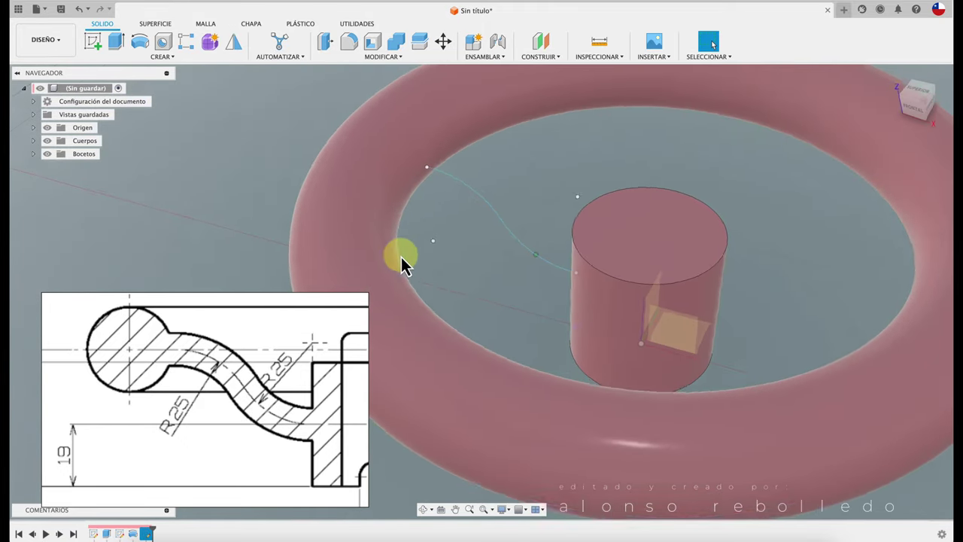
scroll(490, 252, "up", 1)
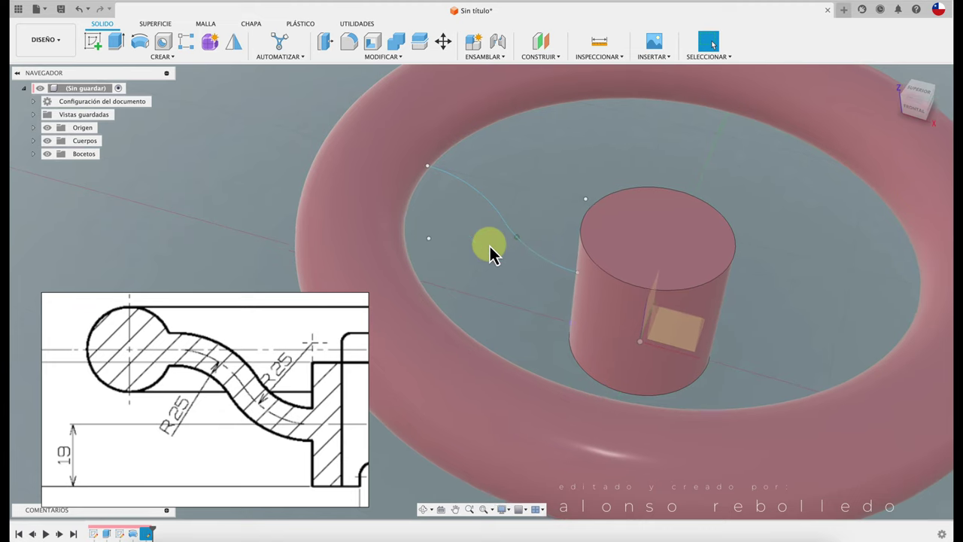
scroll(490, 249, "up", 2)
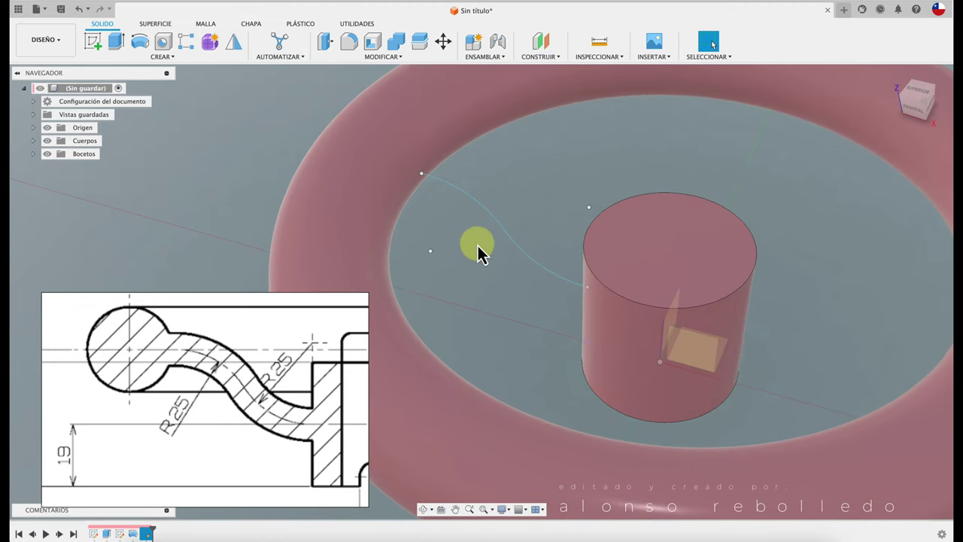
- Orbit the model to a lower viewpoint of the torus rim, hub and S-curve
mouse_move(272, 341)
left_mouse_down()
mouse_move(196, 458)
mouse_move(249, 351)
left_mouse_up()
left_click_drag(258, 424, 275, 345)
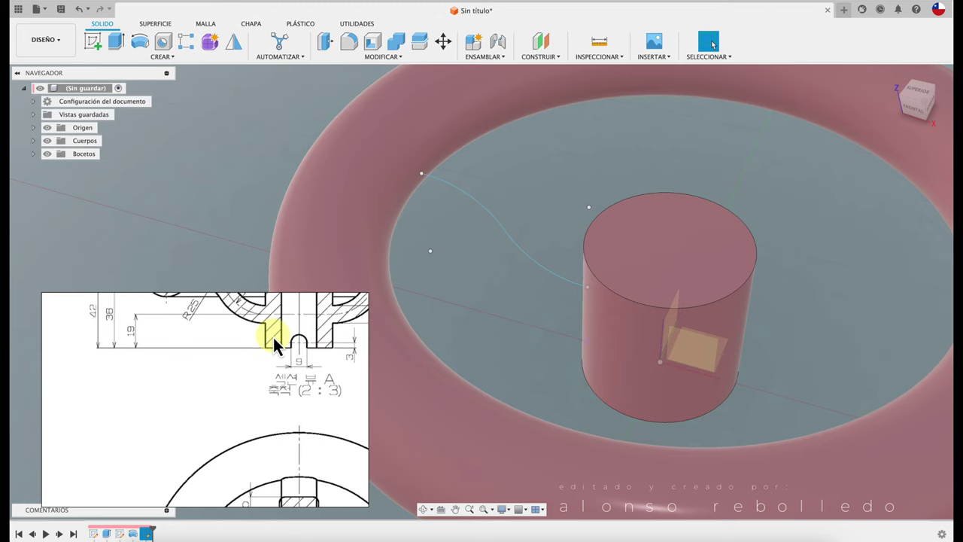
left_click_drag(276, 383, 265, 305)
left_click_drag(282, 337, 260, 312)
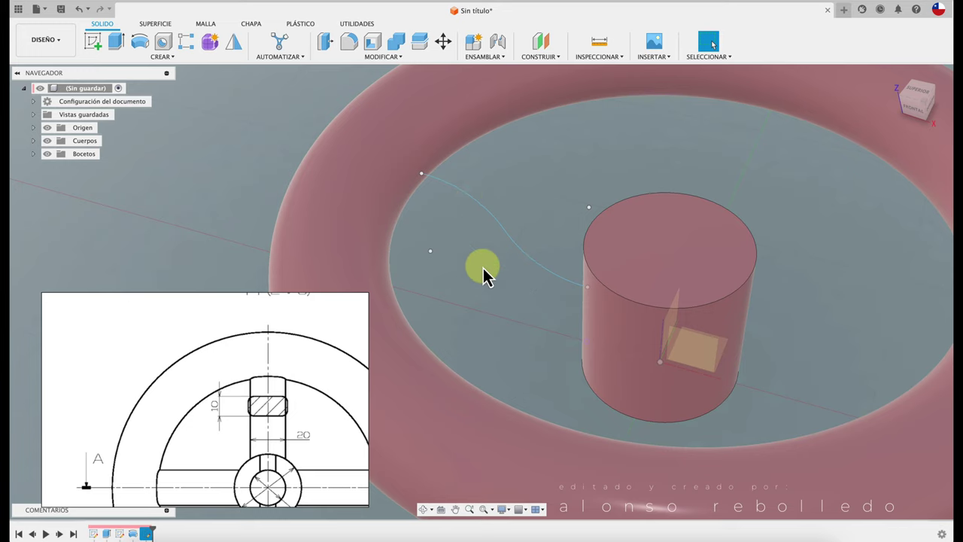
middle_click_drag(481, 256, 561, 240, "shift")
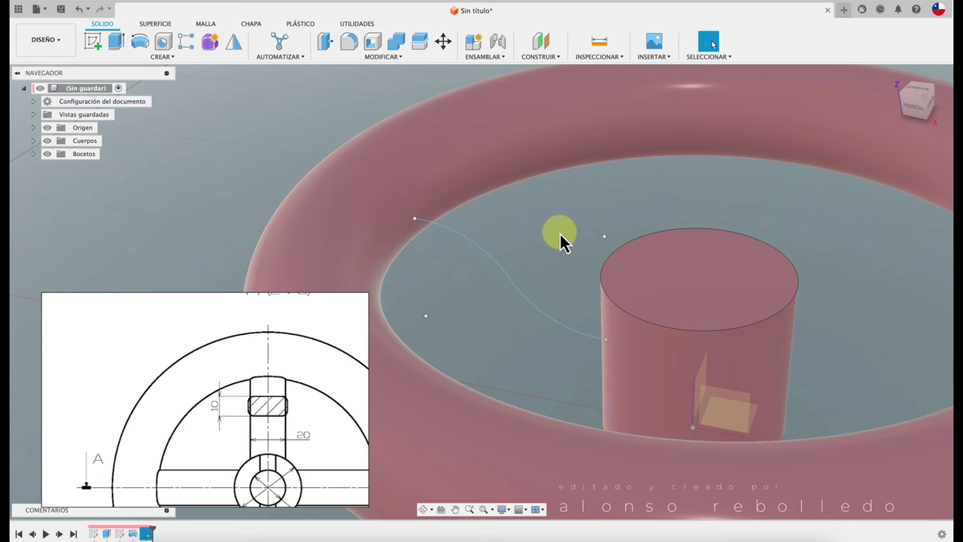
- Add a plane along the S-curve path at distance 0.3 and confirm it
left_click(553, 58)
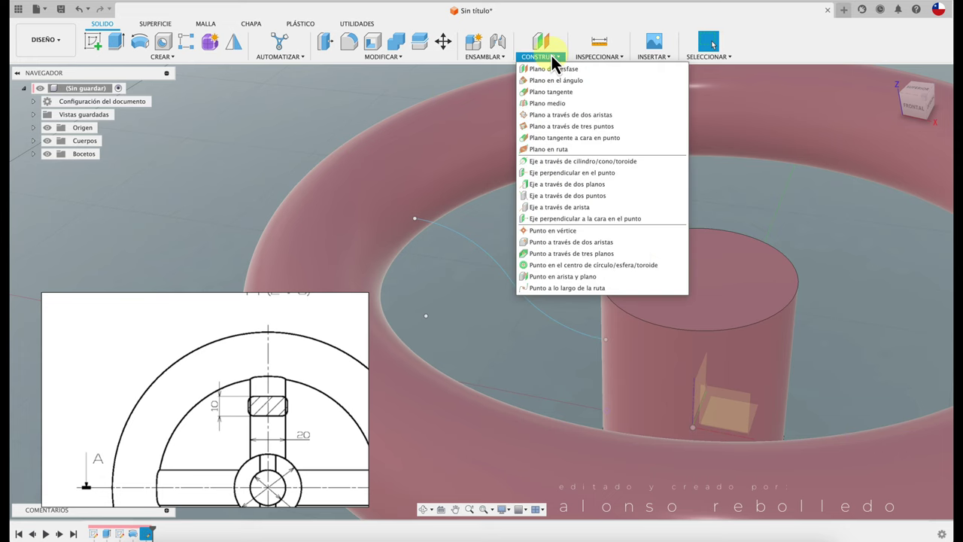
left_click(563, 154)
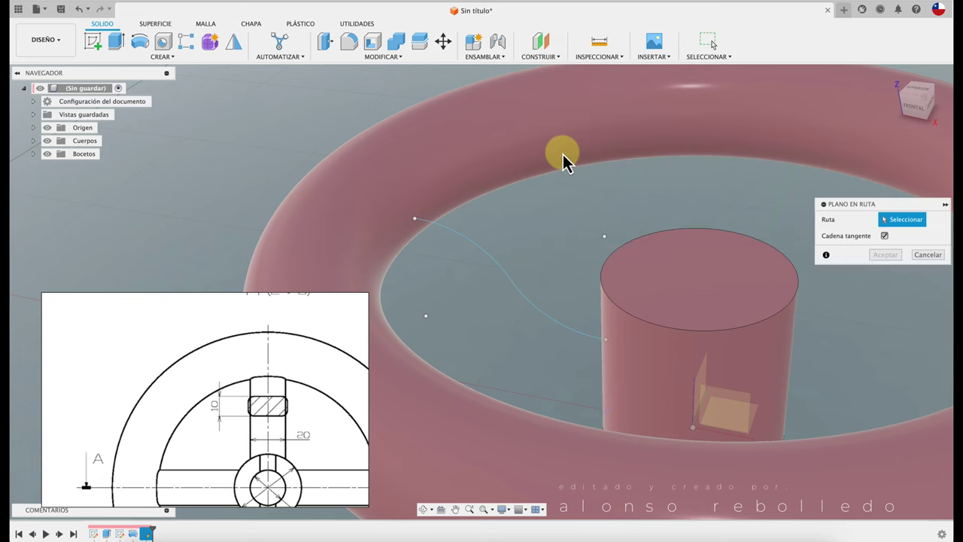
left_click(514, 290)
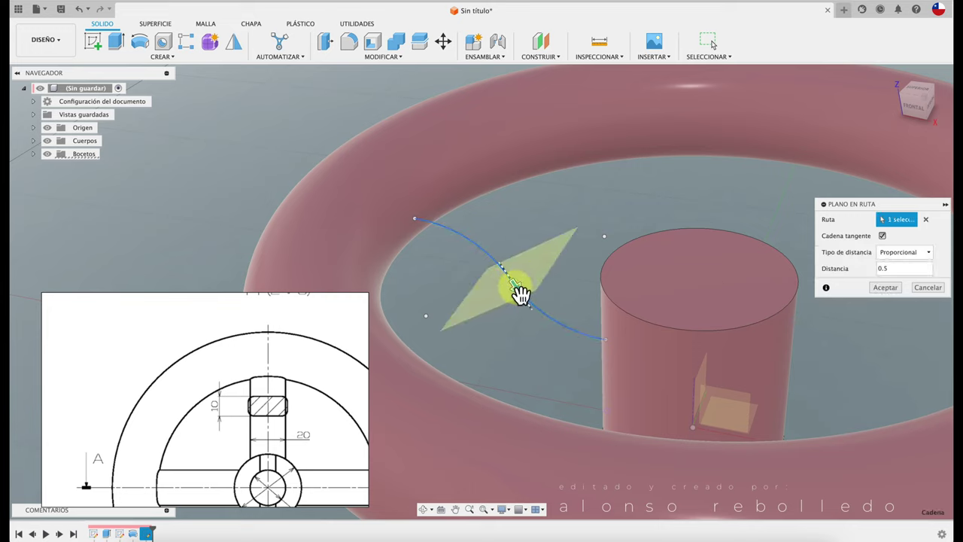
mouse_move(518, 290)
left_mouse_down()
mouse_move(452, 216)
mouse_move(549, 316)
mouse_move(582, 323)
mouse_move(468, 223)
mouse_move(564, 301)
mouse_move(489, 245)
left_mouse_up()
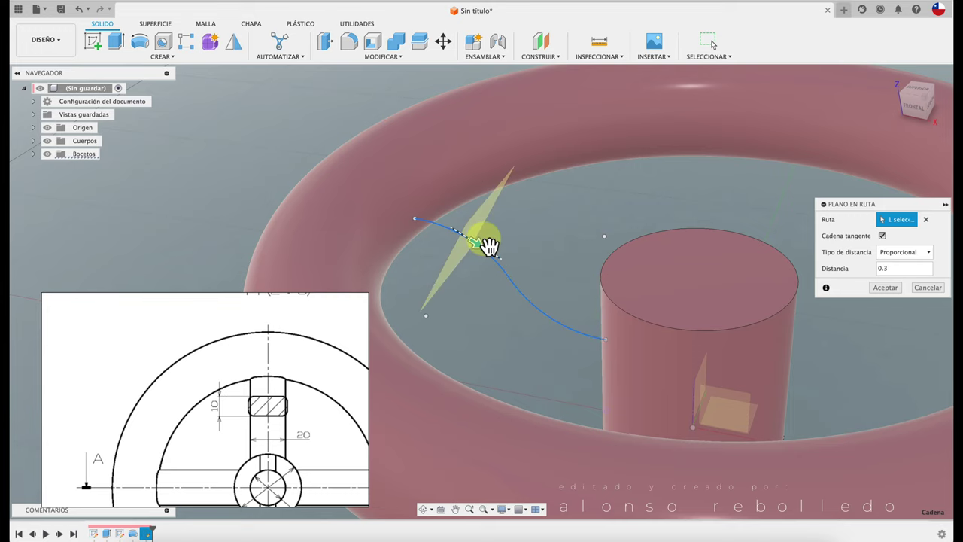
mouse_move(512, 243)
middle_mouse_down("shift")
mouse_move(518, 256)
mouse_move(505, 262)
mouse_move(516, 268)
mouse_move(581, 252)
middle_mouse_up("shift")
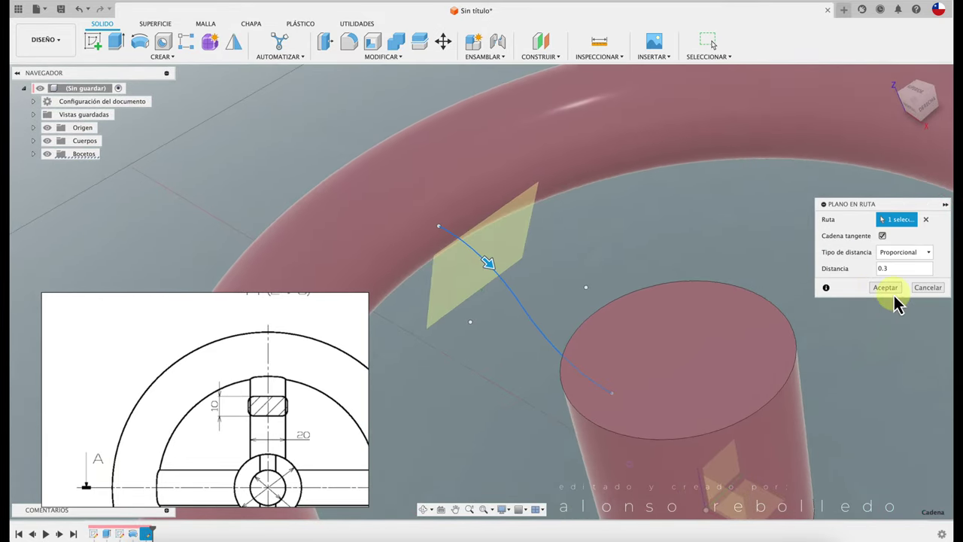
left_click(886, 287)
middle_click_drag(576, 282, 514, 331, "shift")
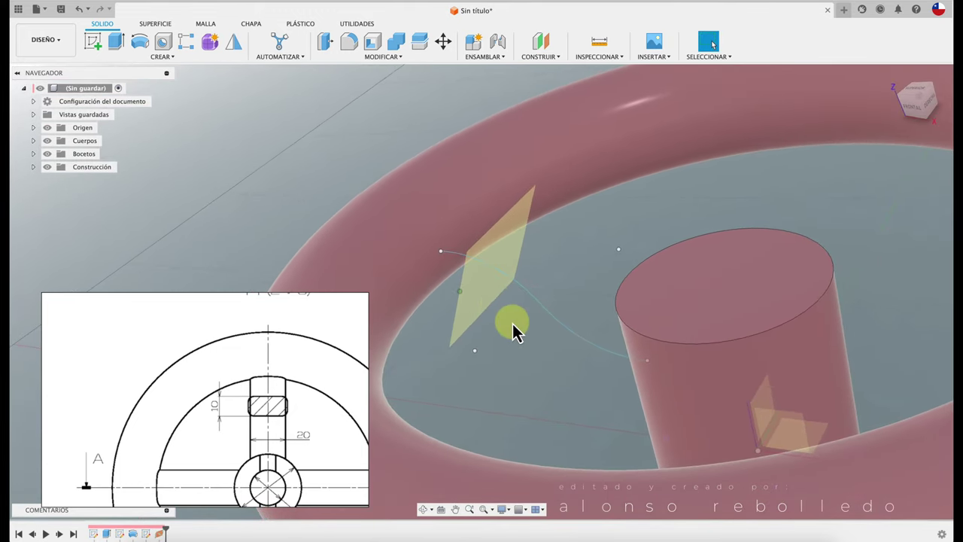
- Start a new sketch on the construction plane crossing the S-curve
left_click(93, 41)
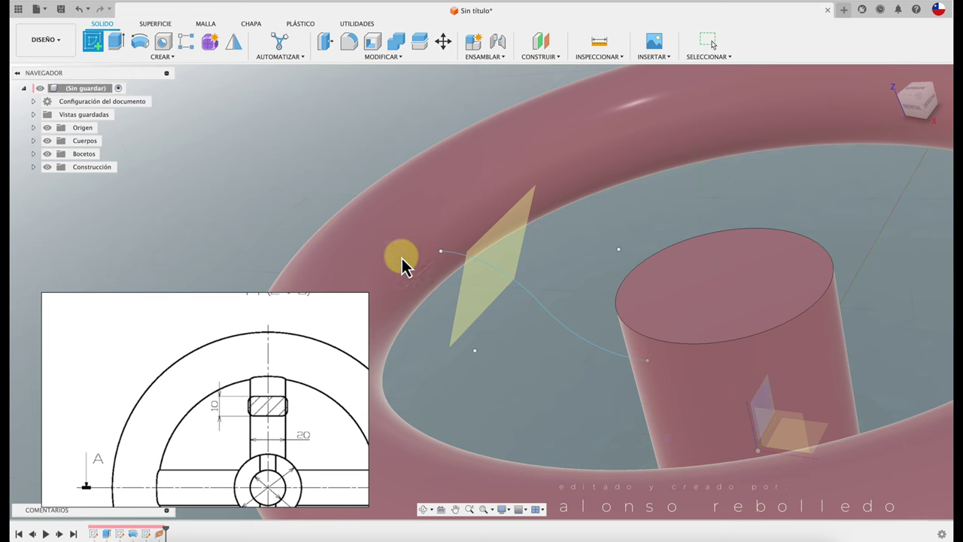
left_click(491, 298)
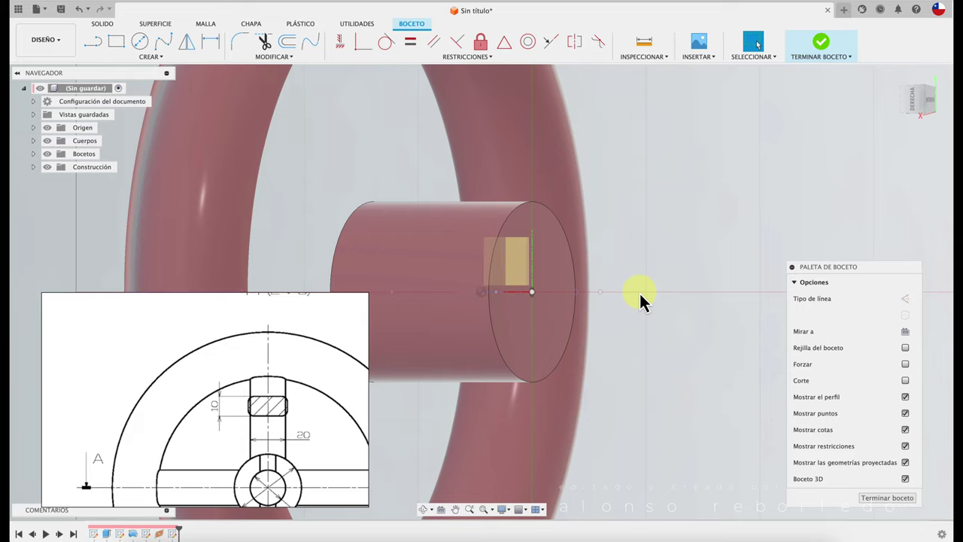
key("F6")
middle_click_drag(640, 294, 605, 223, "shift")
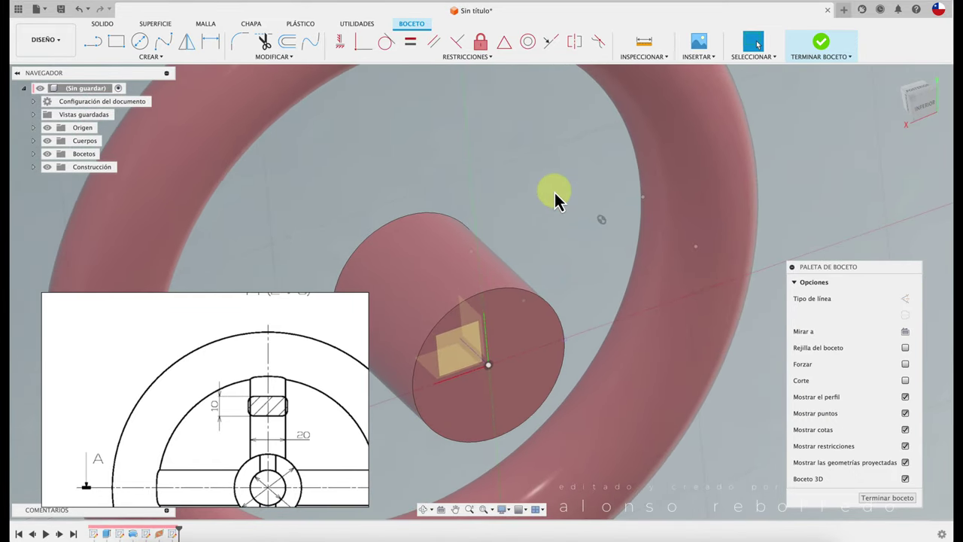
- Draw a centre rectangle on the new sketch plane
left_click(159, 58)
mouse_move(110, 80)
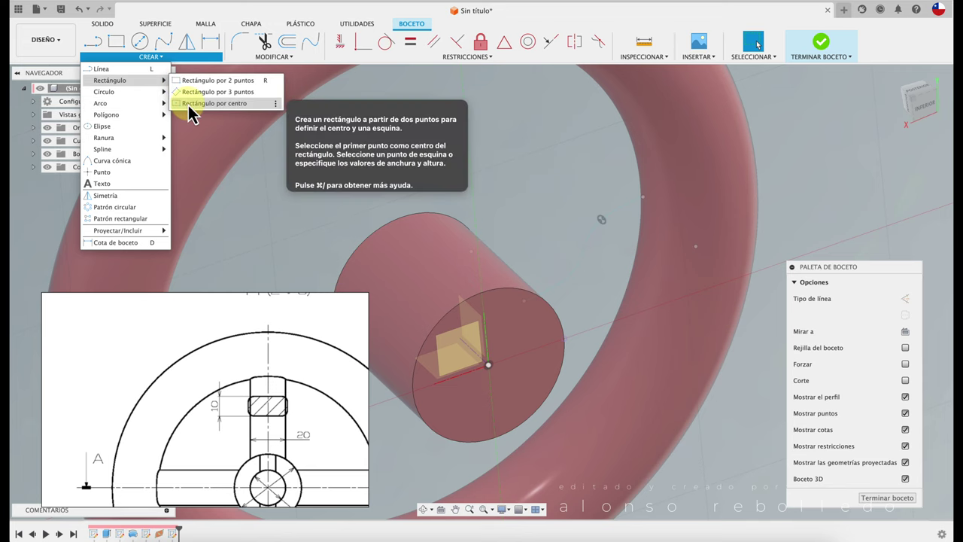
left_click(189, 103)
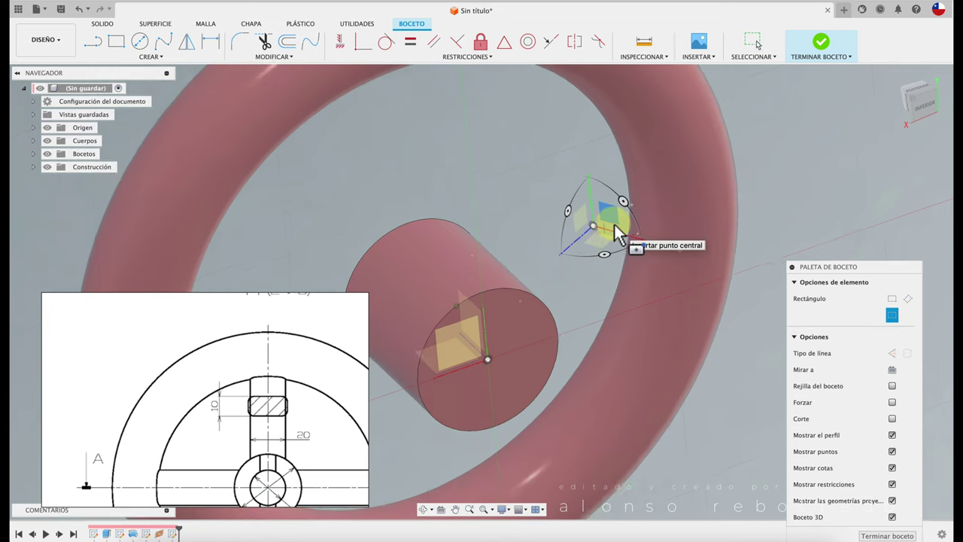
scroll(625, 233, "up", 2)
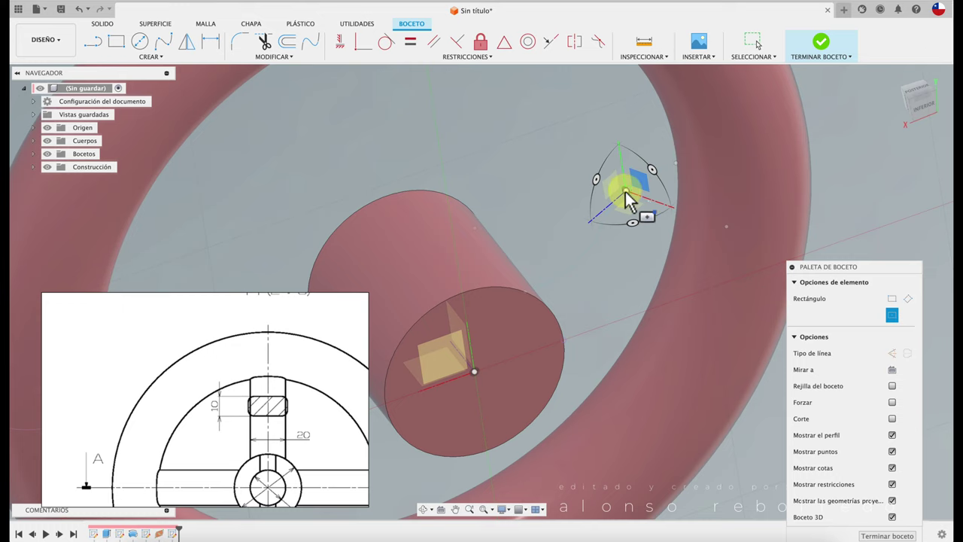
left_click(628, 200)
left_click(627, 283)
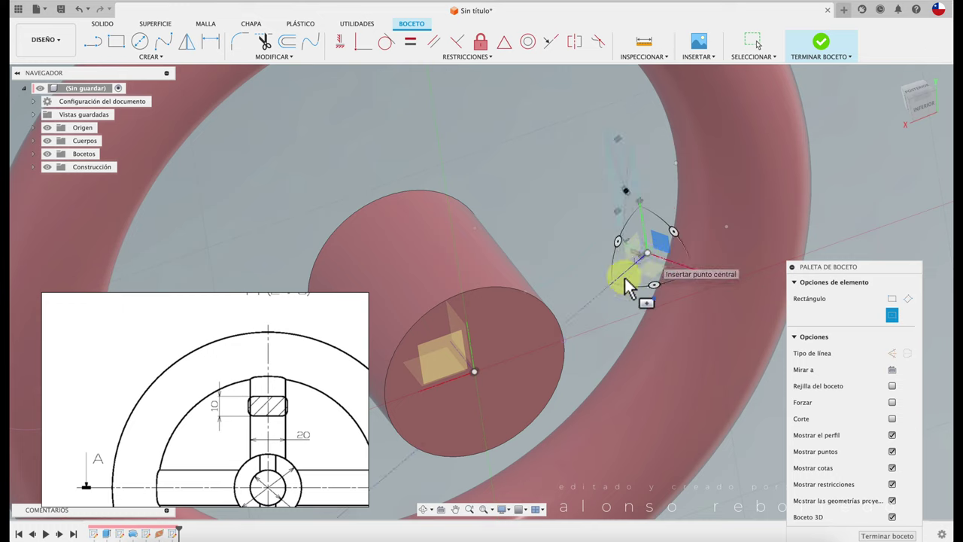
key("Escape")
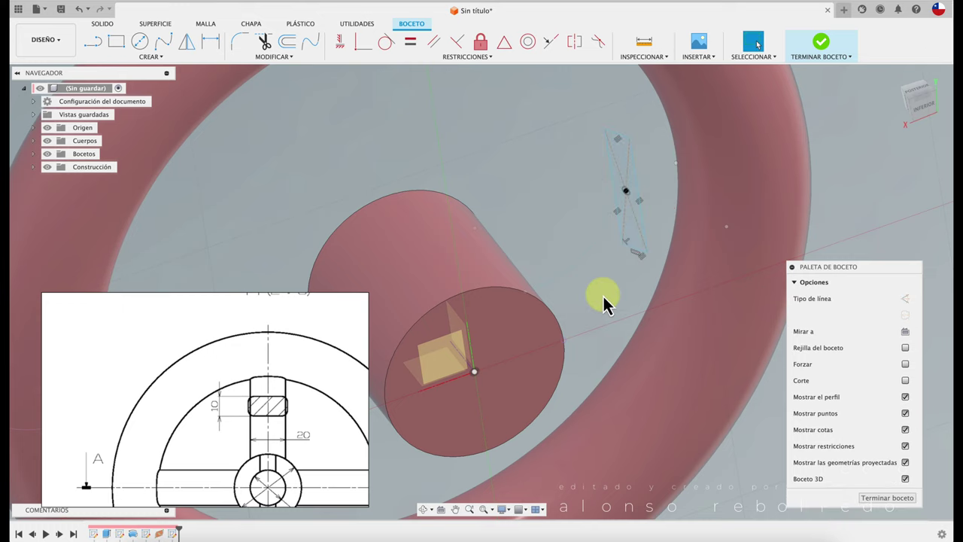
- Dimension the rectangle's long side to 20 mm and short side to 10 mm, then finish the sketch
left_click(636, 179)
left_click(655, 184)
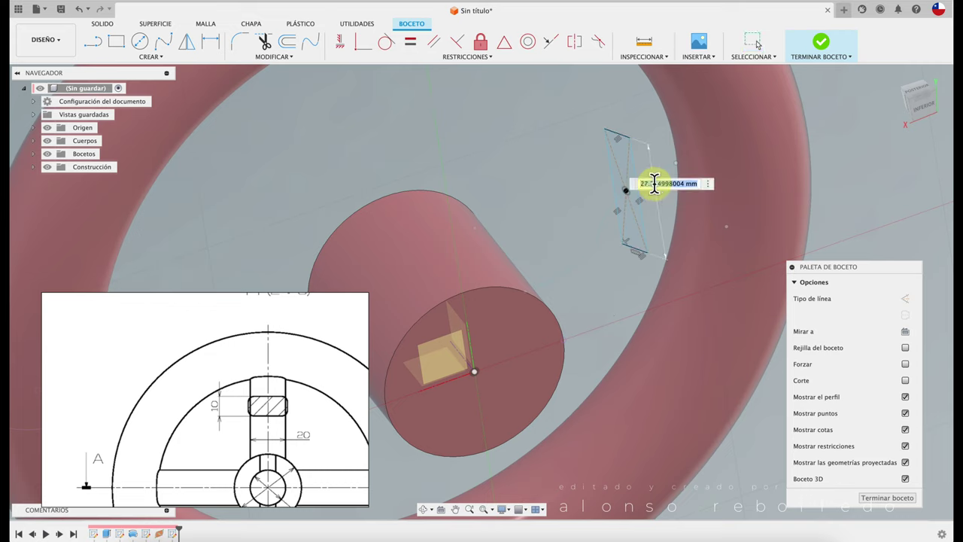
type("20")
key("Return")
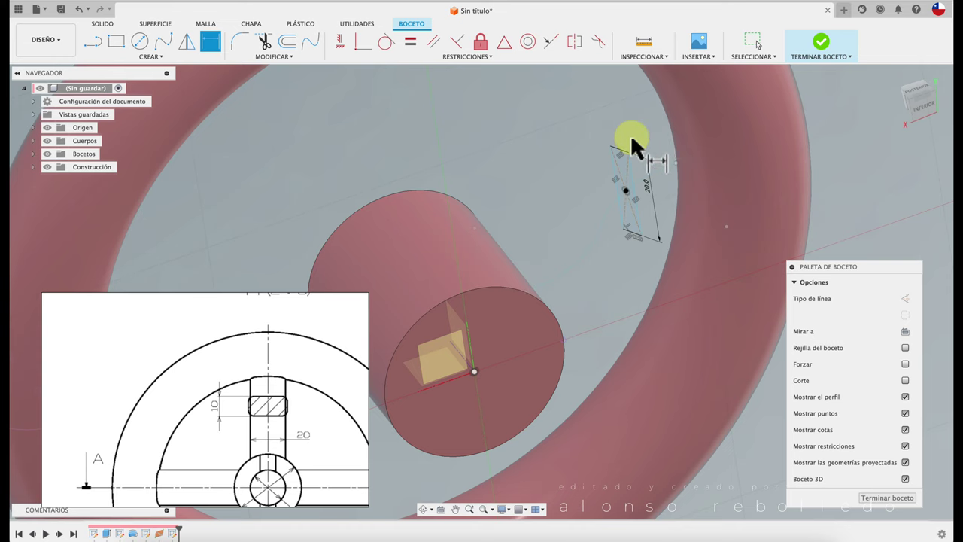
scroll(631, 134, "up", 3)
scroll(618, 143, "up", 2)
left_click(607, 159)
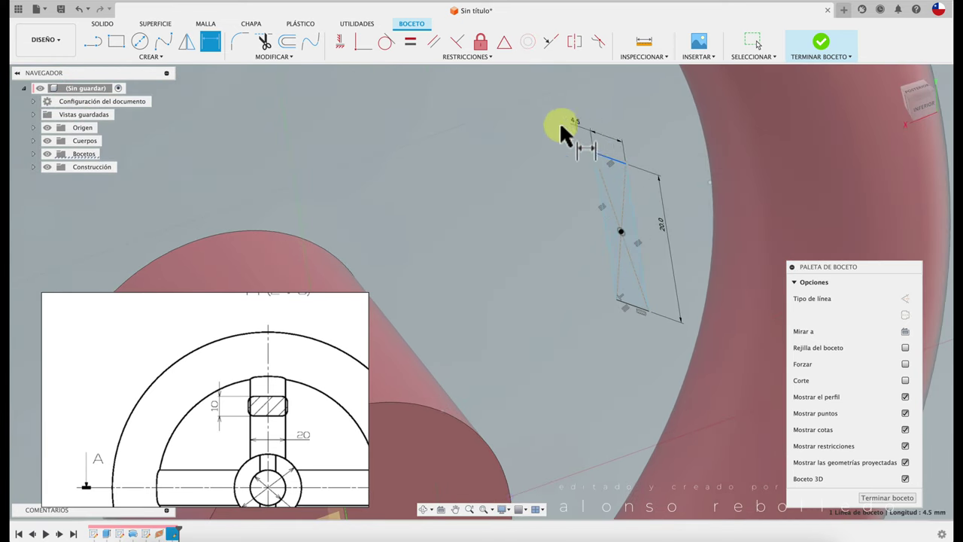
left_click(538, 126)
type("10")
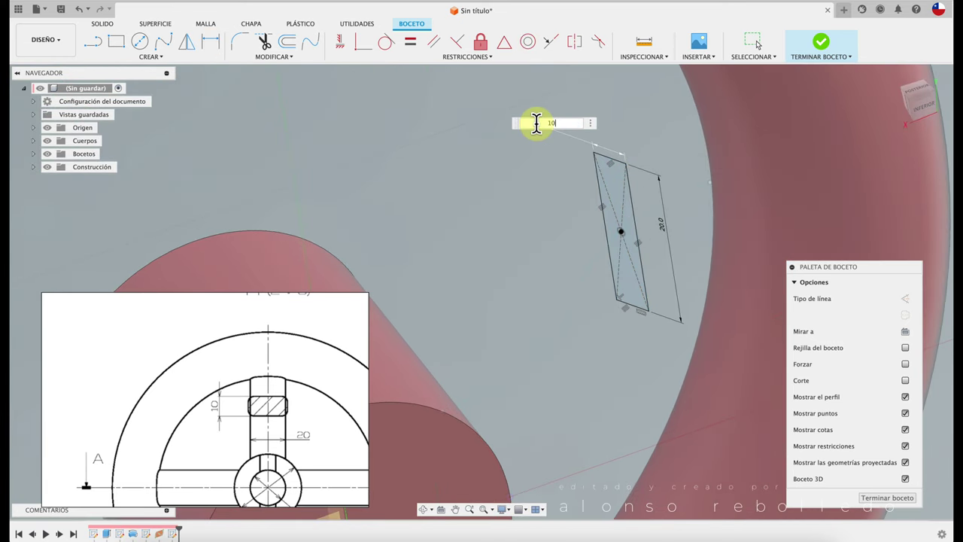
key("Return")
left_click(815, 46)
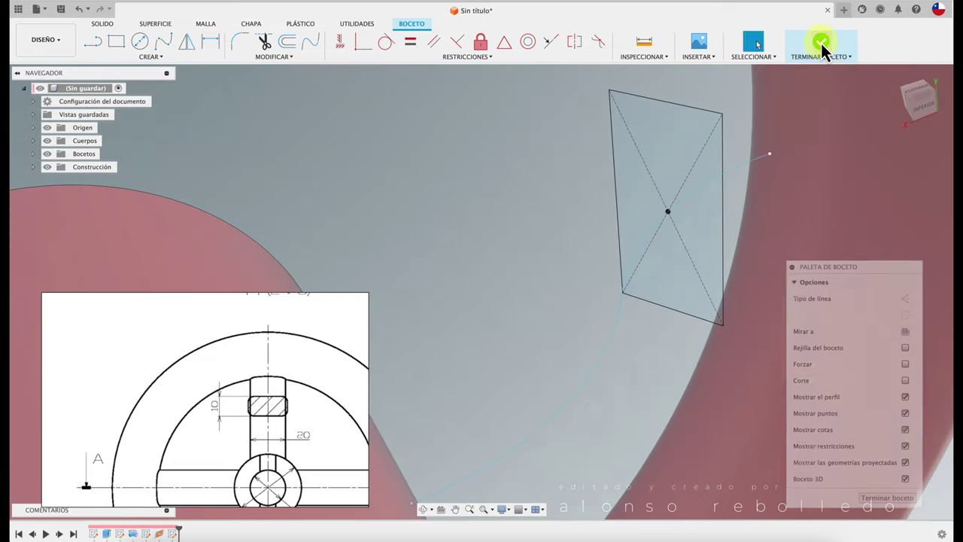
scroll(549, 286, "up", 5)
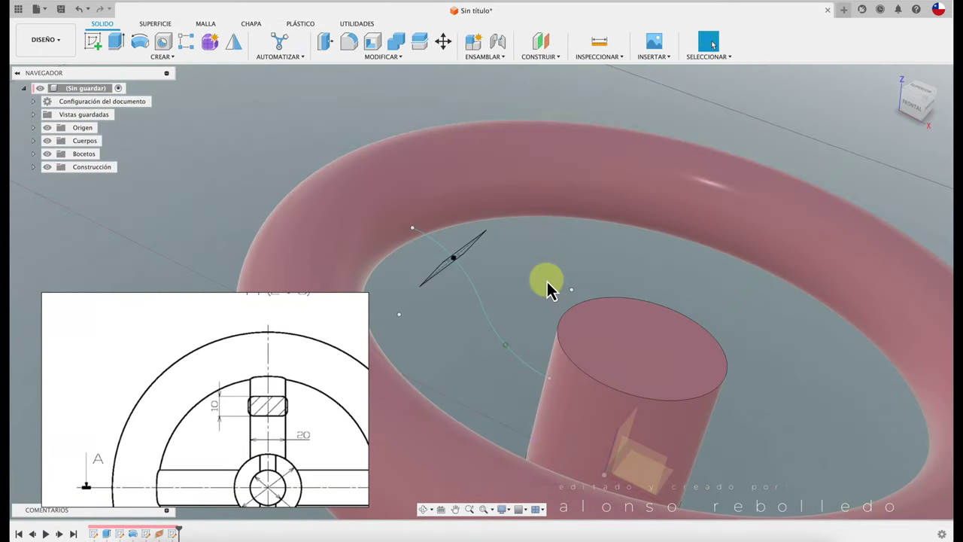
scroll(549, 286, "up", 5)
middle_click_drag(549, 286, 910, 103, "shift")
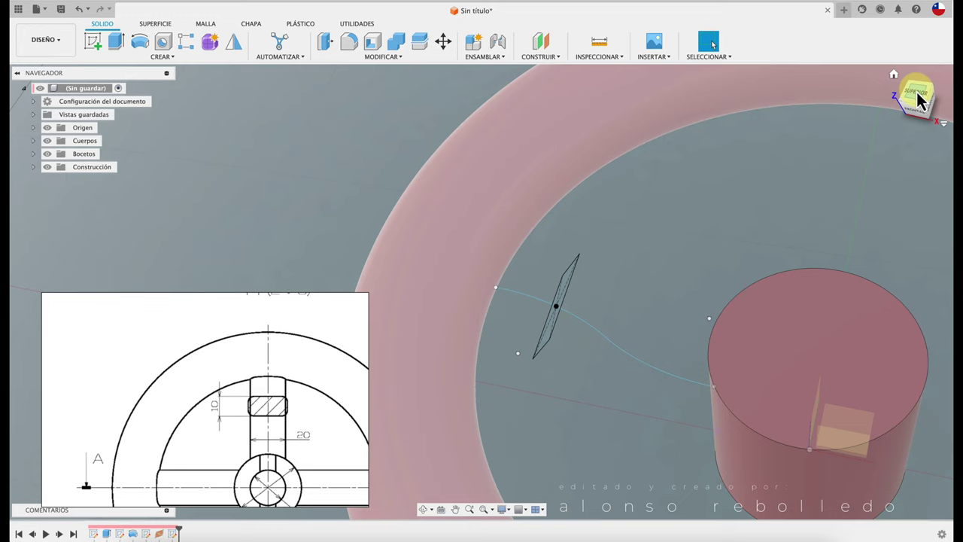
left_click(920, 100)
middle_click_drag(727, 394, 726, 386, "shift")
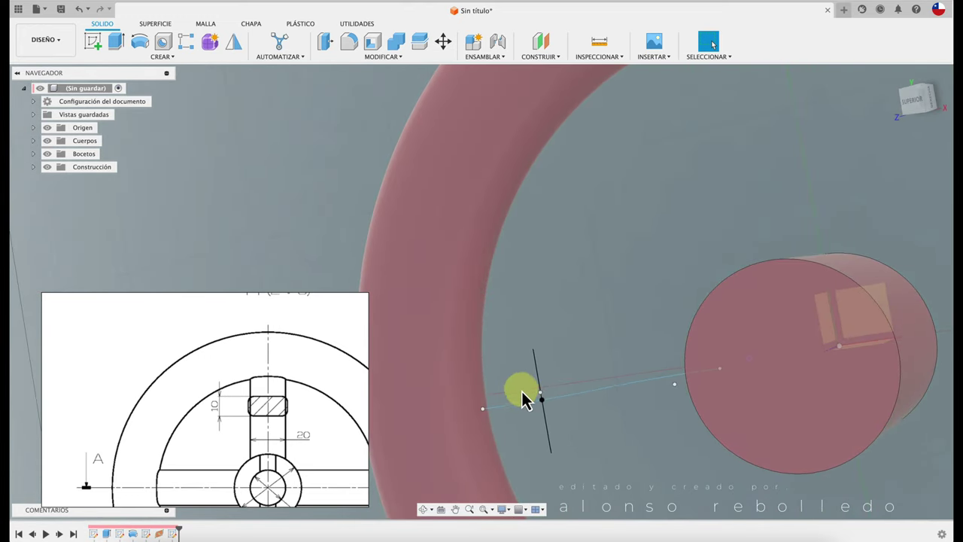
mouse_move(525, 399)
middle_mouse_down("shift")
mouse_move(552, 355)
mouse_move(548, 296)
mouse_move(576, 323)
middle_mouse_up("shift")
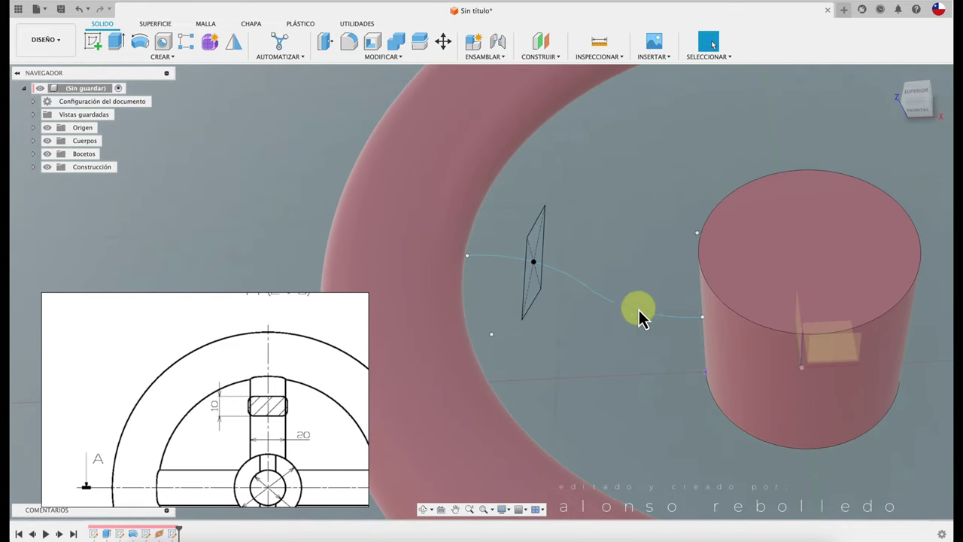
mouse_move(638, 316)
middle_mouse_down("shift")
mouse_move(592, 258)
mouse_move(307, 132)
middle_mouse_up("shift")
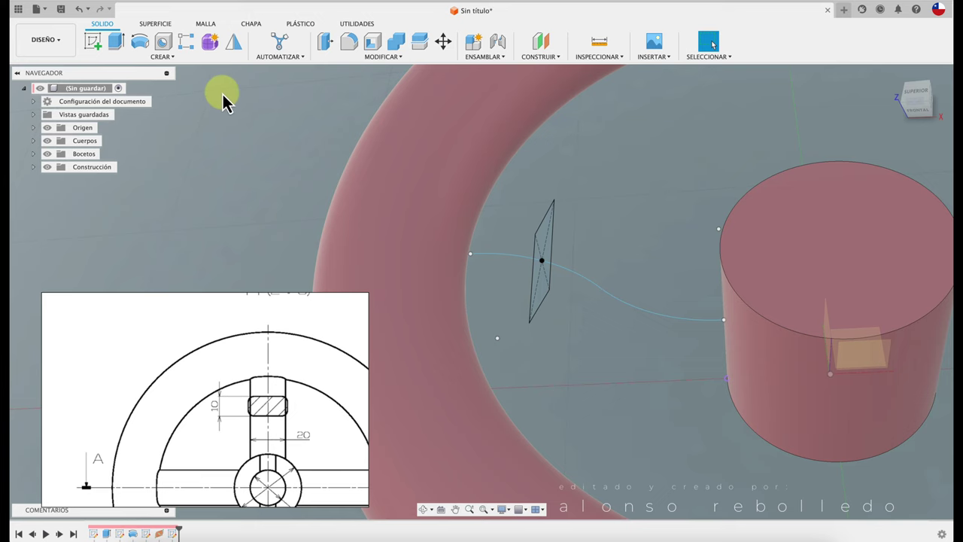
- Set up a sweep with the 20 × 10 rectangle as profile and the S-curve as path
left_click(170, 59)
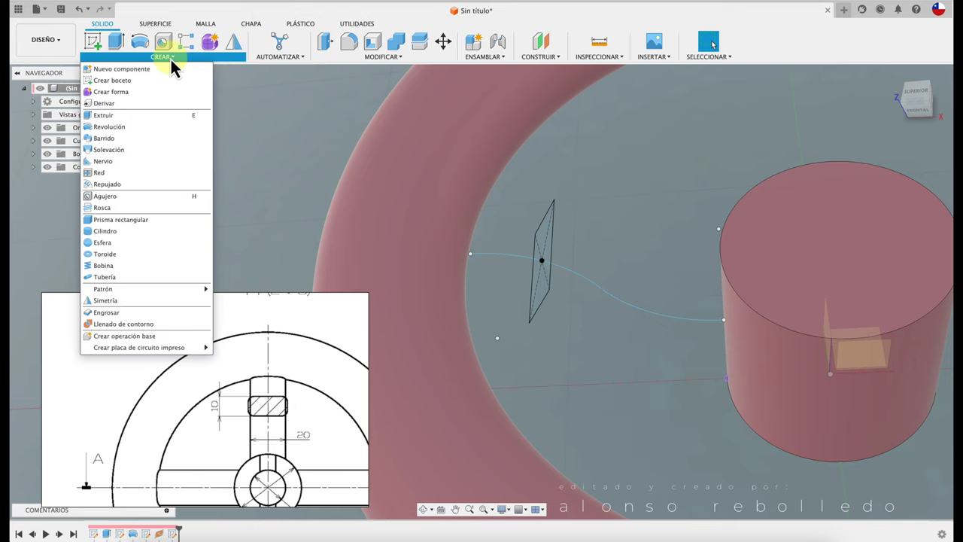
left_click(146, 139)
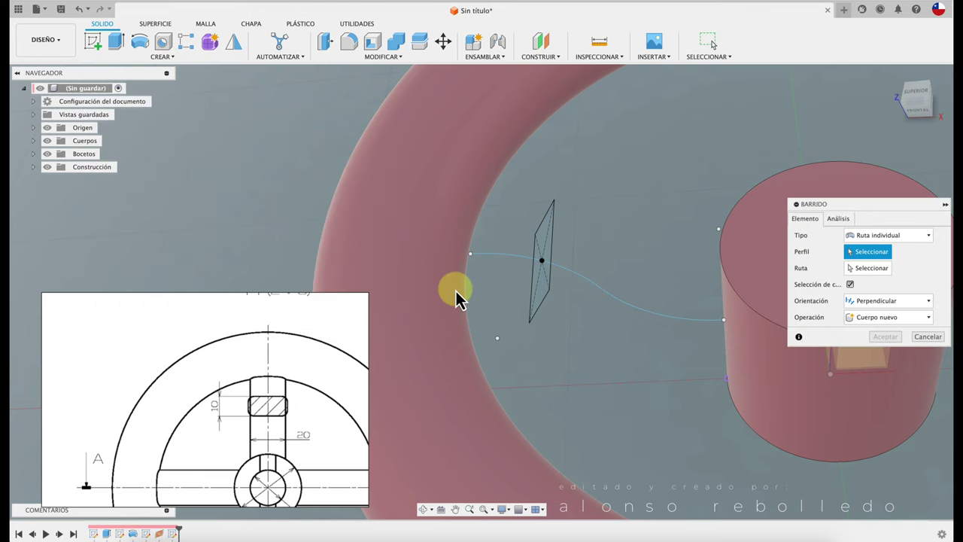
left_click(547, 298)
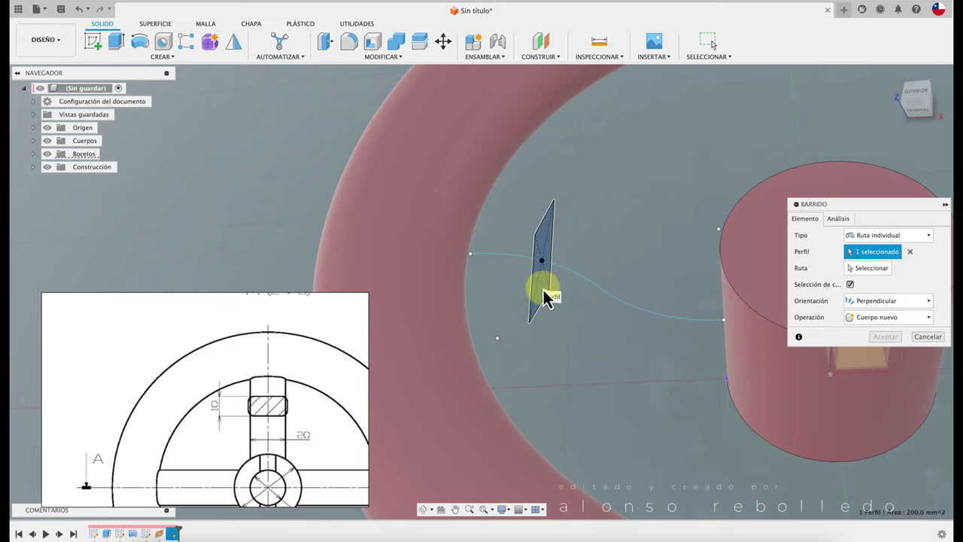
scroll(547, 299, "up", 2)
left_click(871, 271)
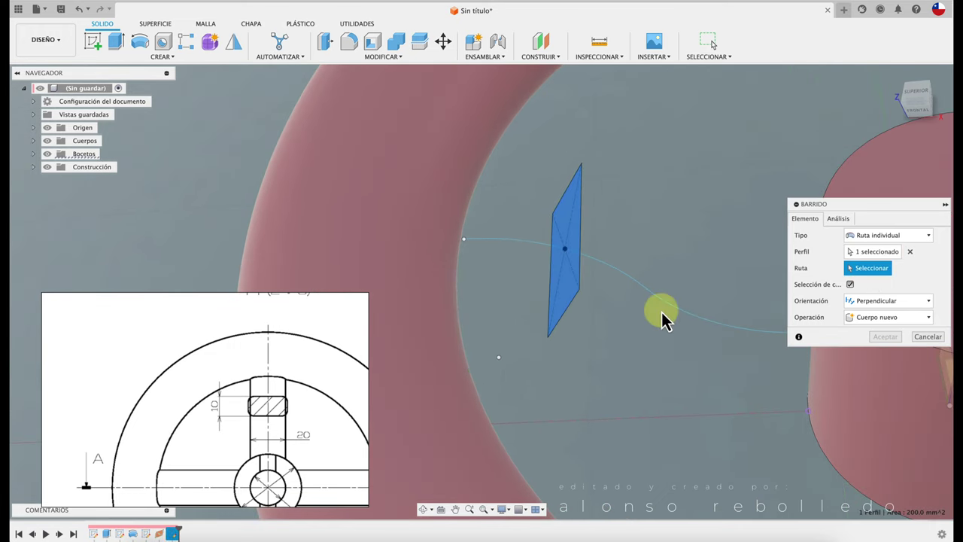
left_click(670, 308)
scroll(663, 324, "down", 3)
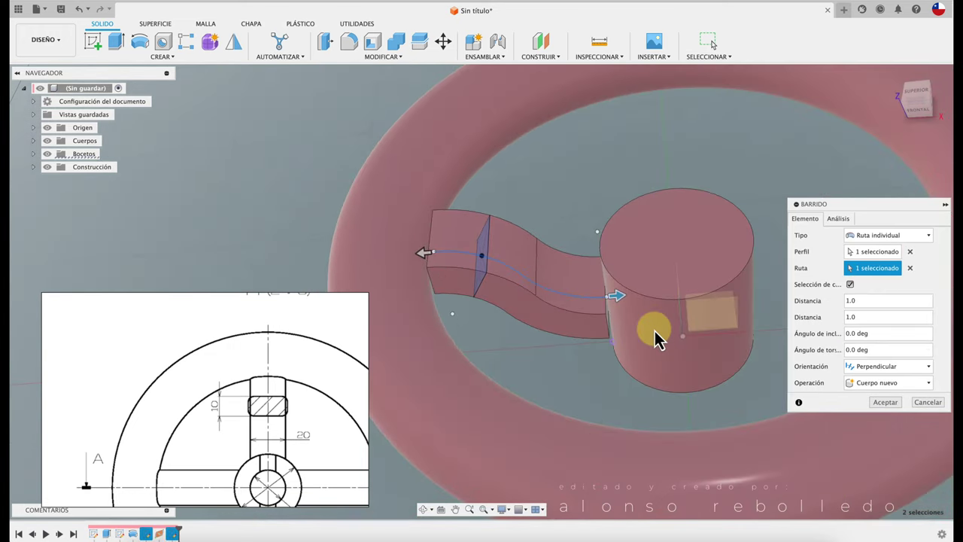
middle_click_drag(655, 331, 655, 332, "shift")
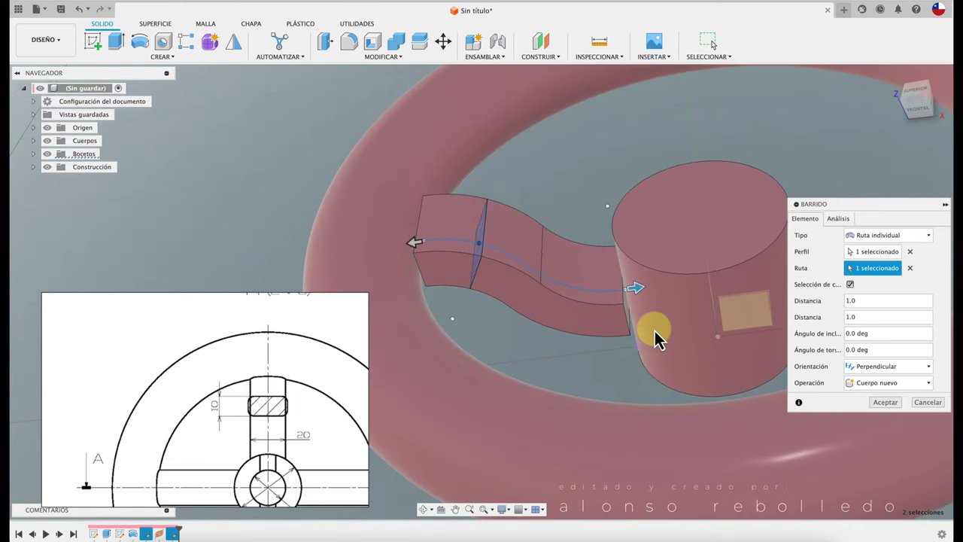
- Keep the sweep's far-end distance at 1.0 and accept the spoke body
scroll(458, 265, "up", 2)
mouse_move(425, 245)
left_mouse_down()
mouse_move(435, 243)
mouse_move(366, 252)
left_mouse_up()
mouse_move(365, 249)
middle_mouse_down("shift")
mouse_move(437, 221)
mouse_move(533, 279)
middle_mouse_up("shift")
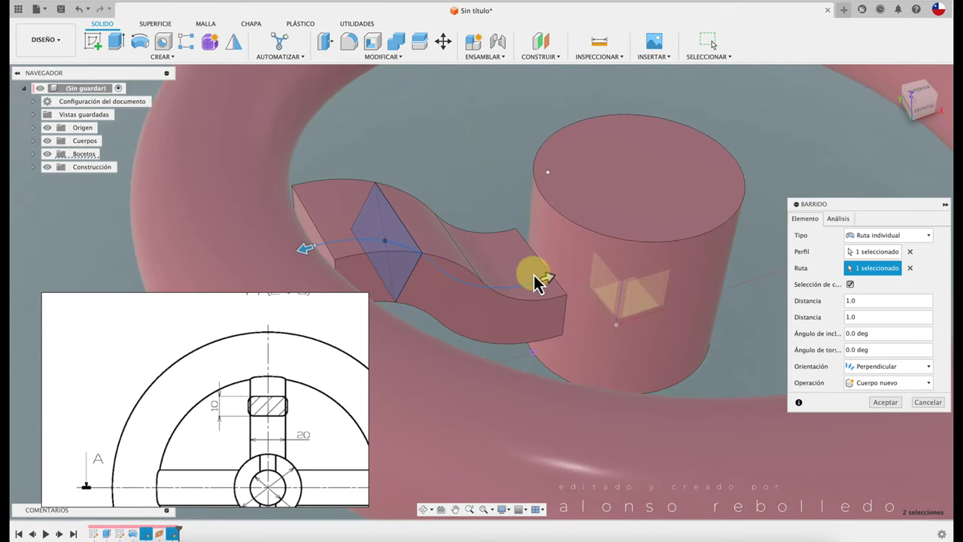
left_click_drag(554, 282, 563, 268)
middle_click_drag(618, 263, 779, 376, "shift")
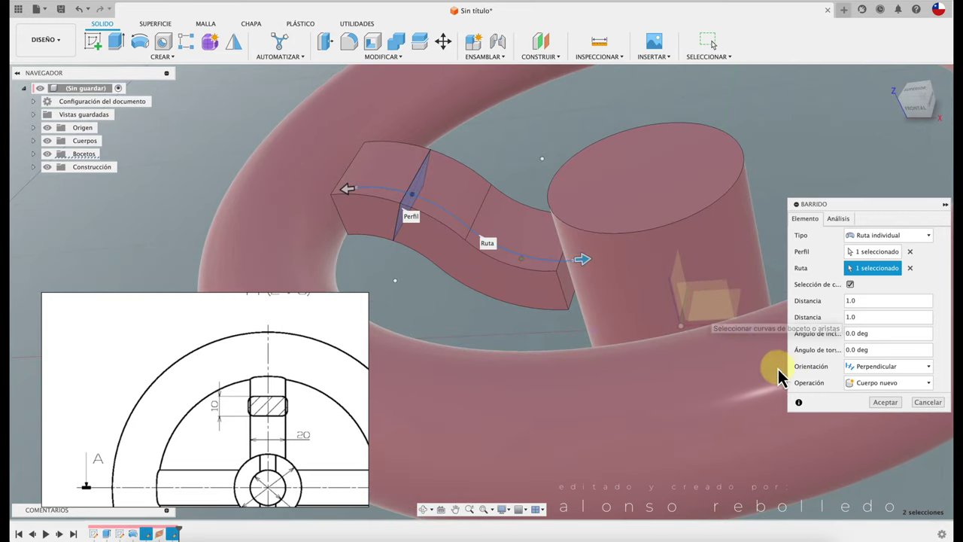
left_click(885, 403)
- Extrude the hub-side spoke end 8.9 mm into the hub, joining it
scroll(517, 278, "up", 2)
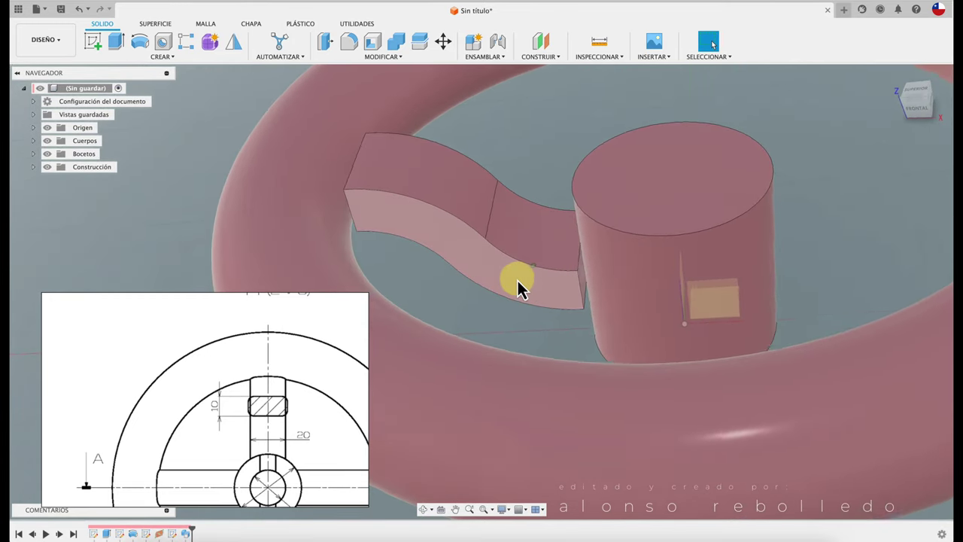
scroll(500, 295, "up", 3)
scroll(500, 295, "up", 1)
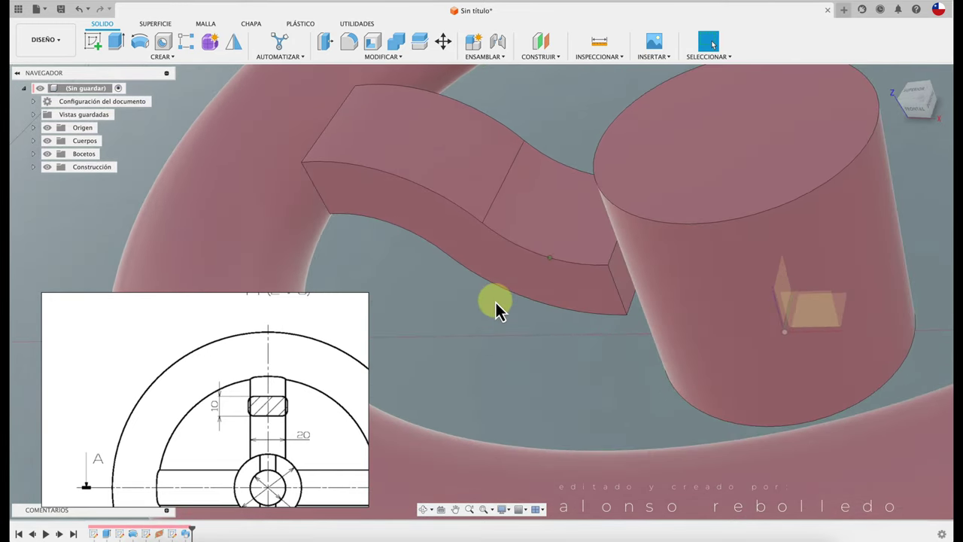
left_click(118, 42)
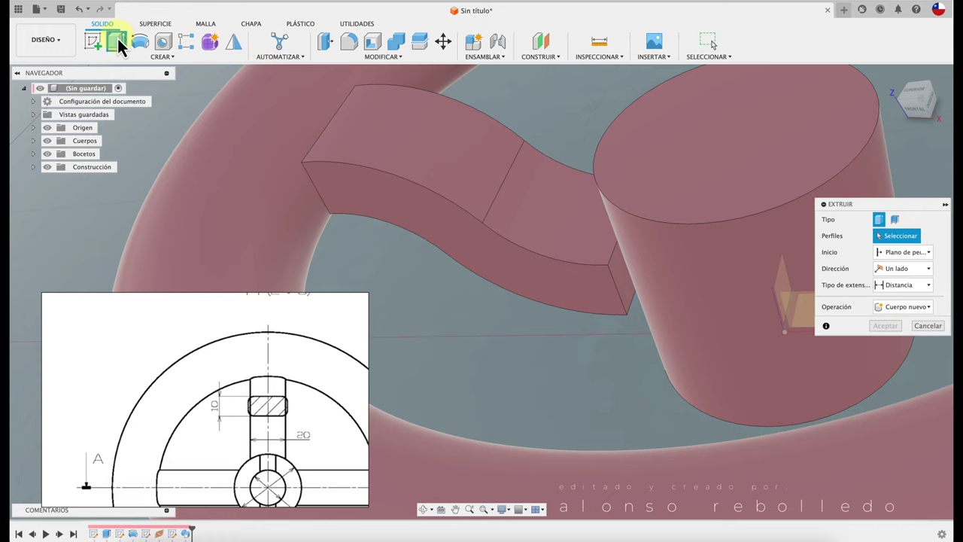
left_click(629, 296)
middle_click_drag(628, 296, 608, 273, "shift")
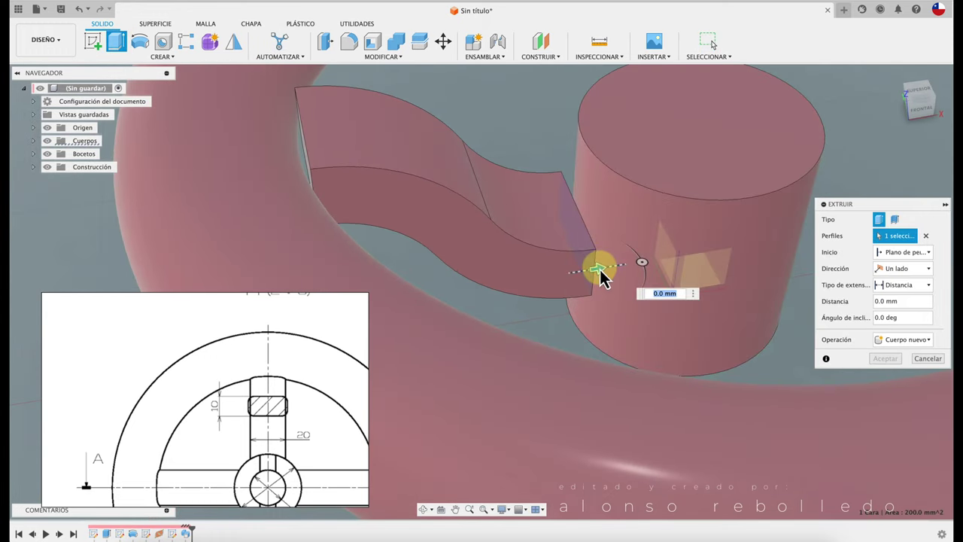
left_click_drag(606, 271, 655, 265)
left_click(840, 341)
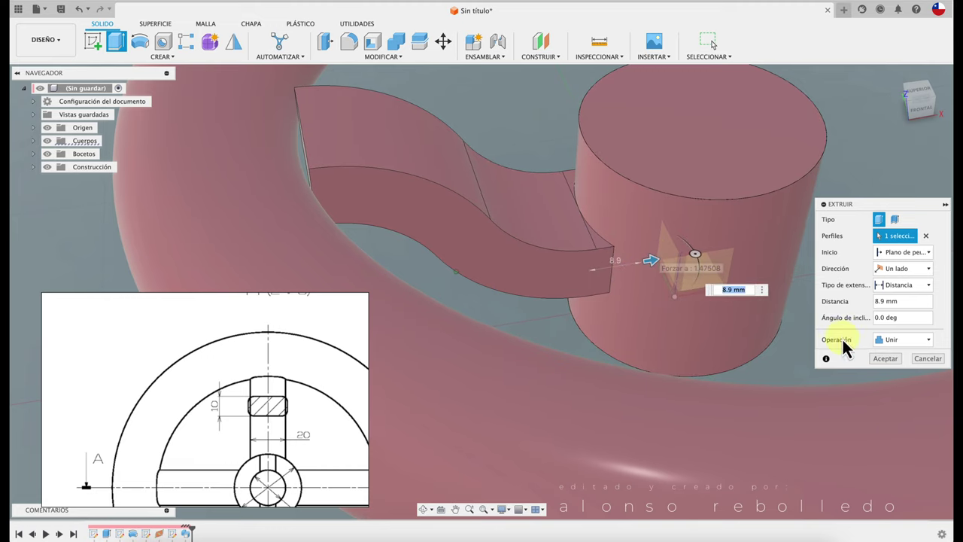
left_click(887, 359)
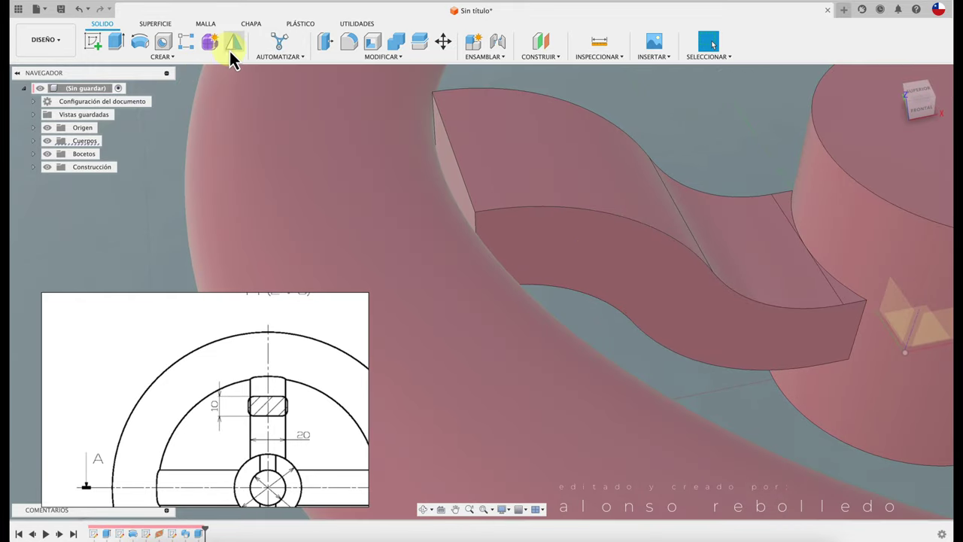
- Extrude the rim-side spoke end 4.5 mm into the rim, joining it
left_click(117, 41)
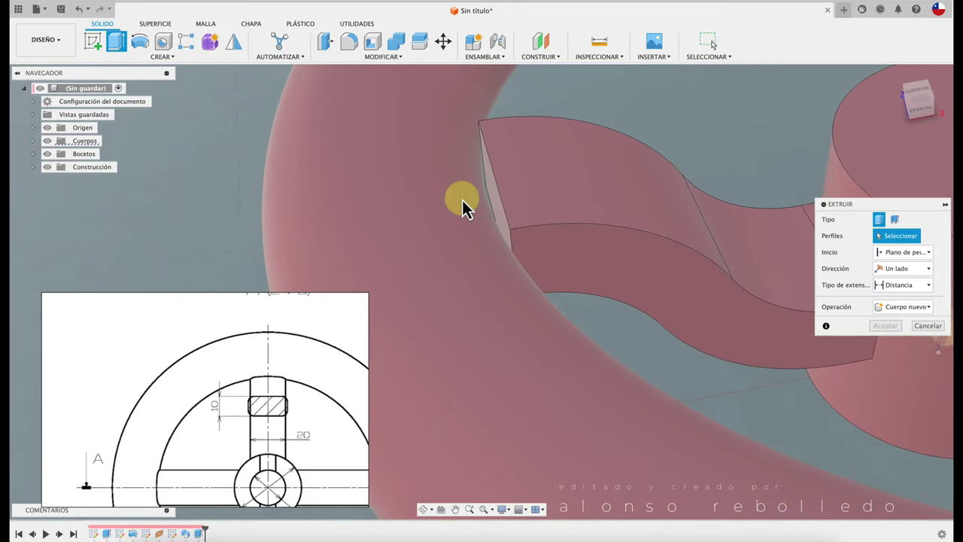
left_click(497, 205)
left_click_drag(487, 211, 442, 206)
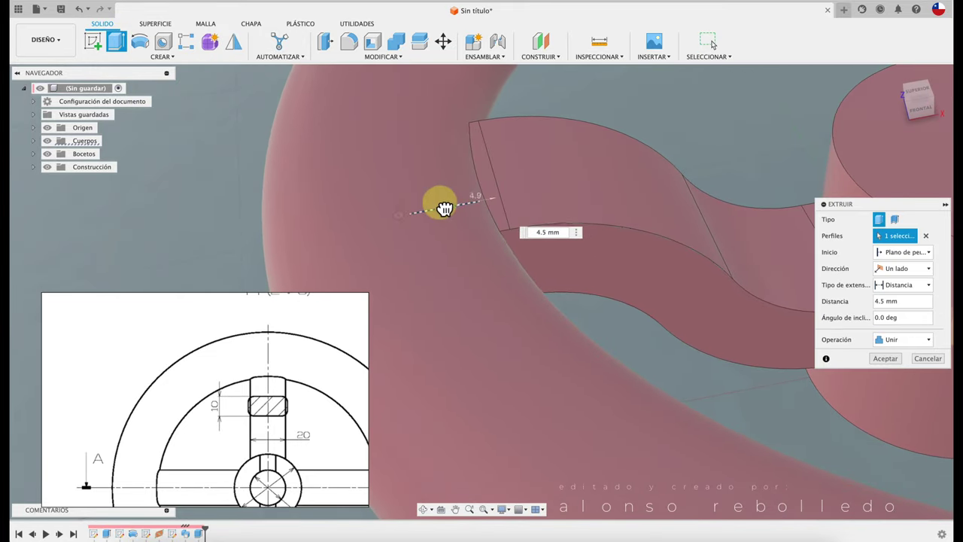
left_click(880, 359)
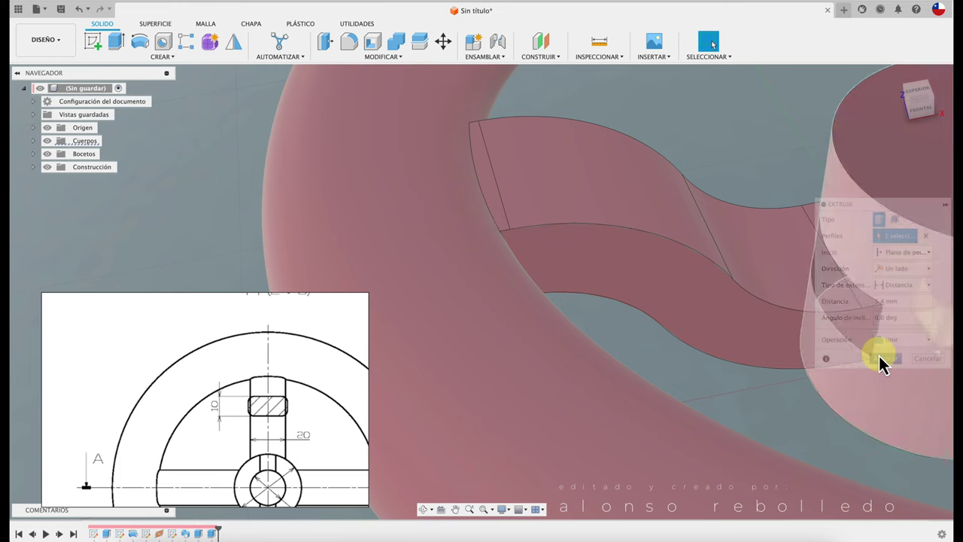
scroll(753, 339, "down", 5)
middle_click_drag(705, 317, 688, 323, "shift")
scroll(497, 232, "up", 4)
scroll(361, 166, "down", 3)
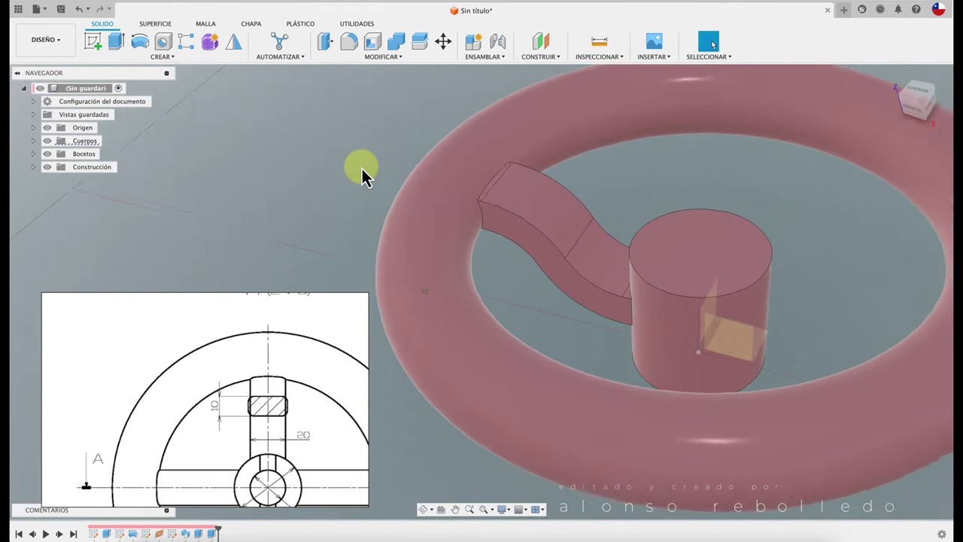
- Start a circular pattern with Faces as the object type
scroll(362, 166, "down", 1)
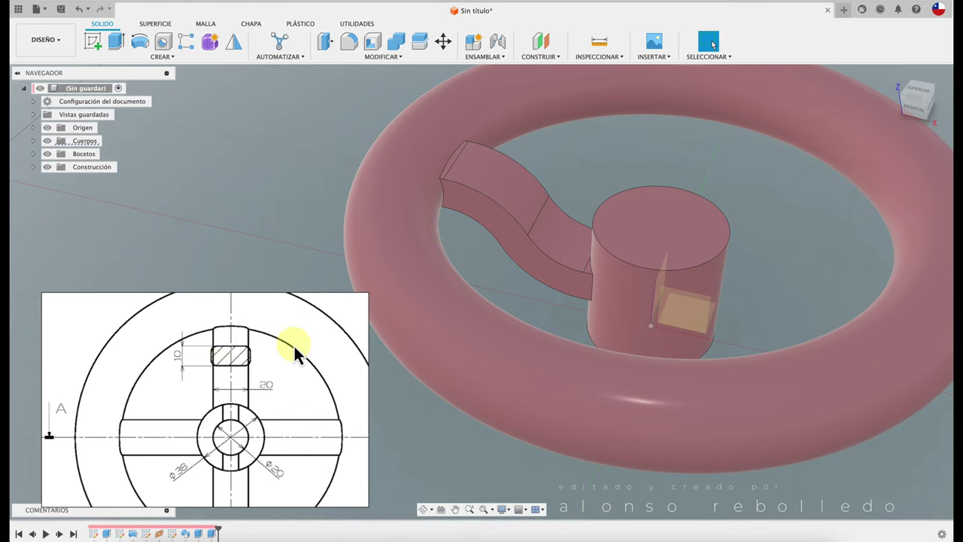
scroll(520, 273, "up", 2)
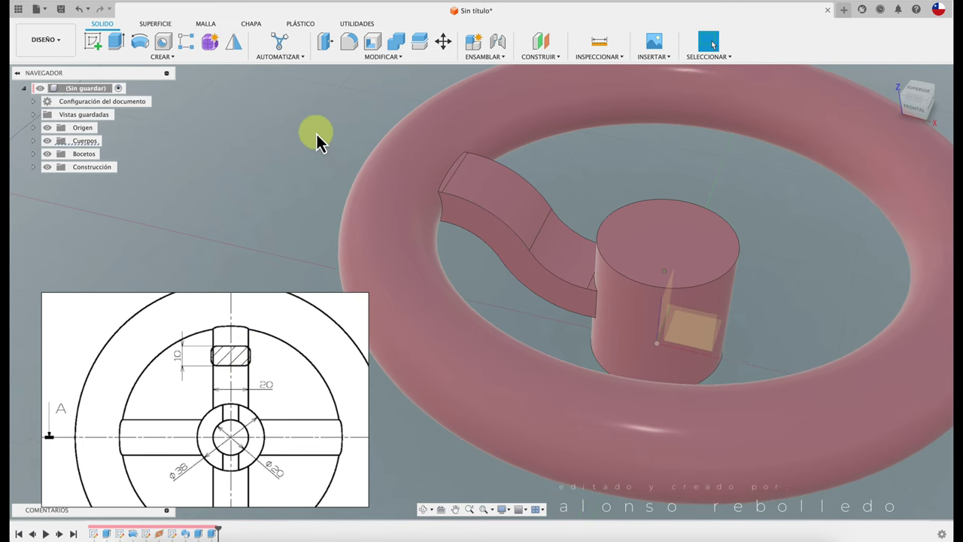
left_click(179, 59)
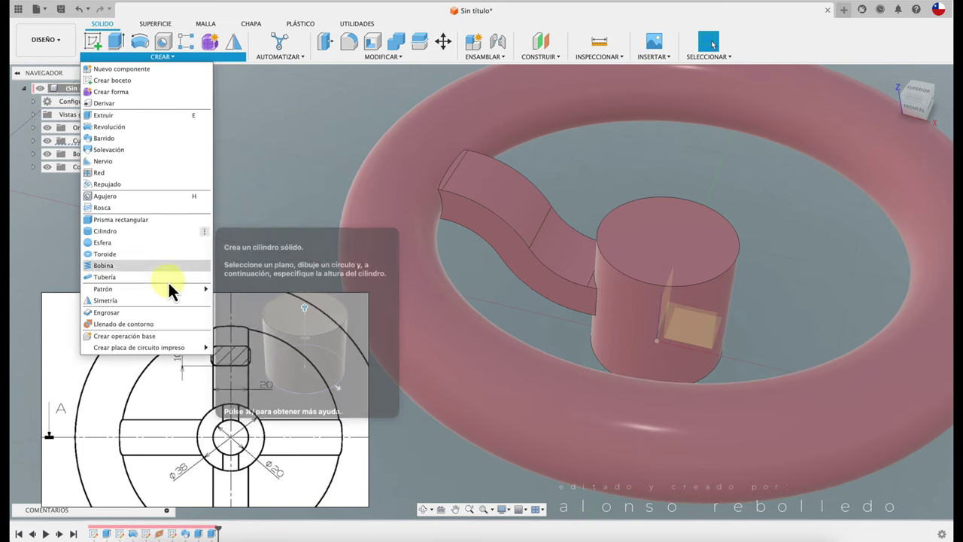
mouse_move(103, 289)
left_click(233, 301)
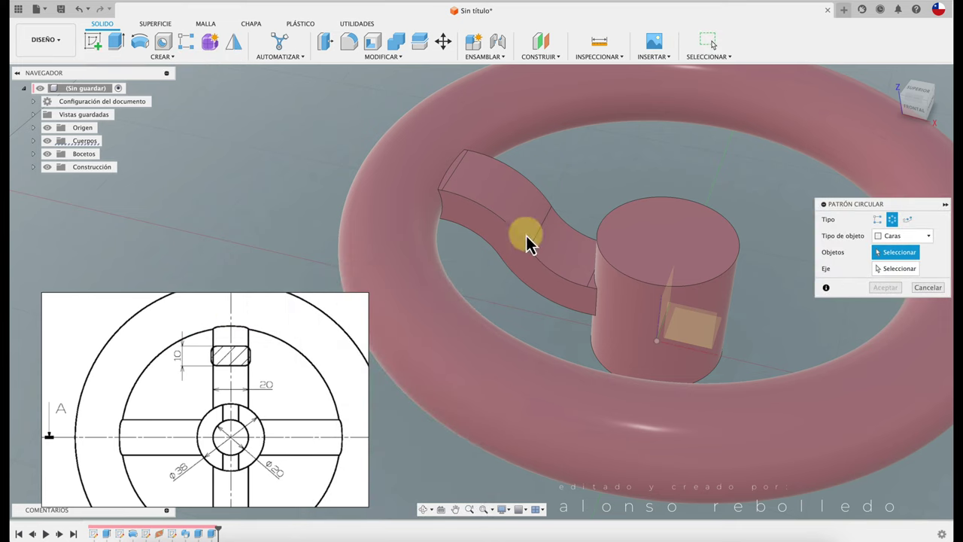
left_click(919, 239)
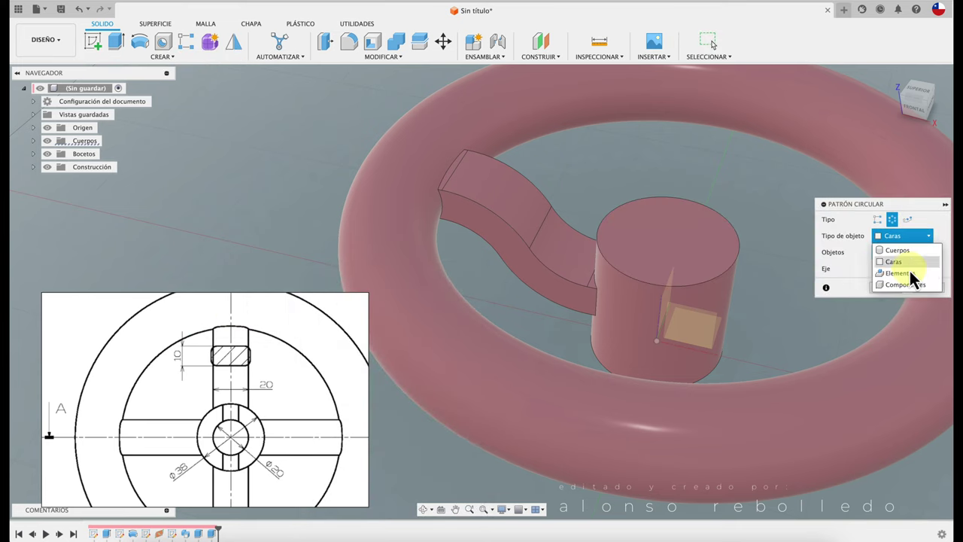
left_click(908, 274)
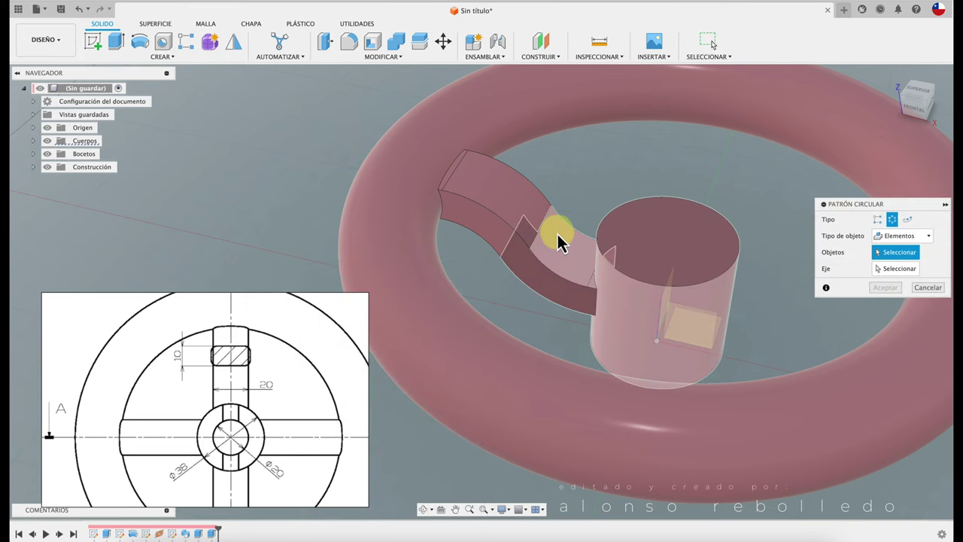
left_click(907, 236)
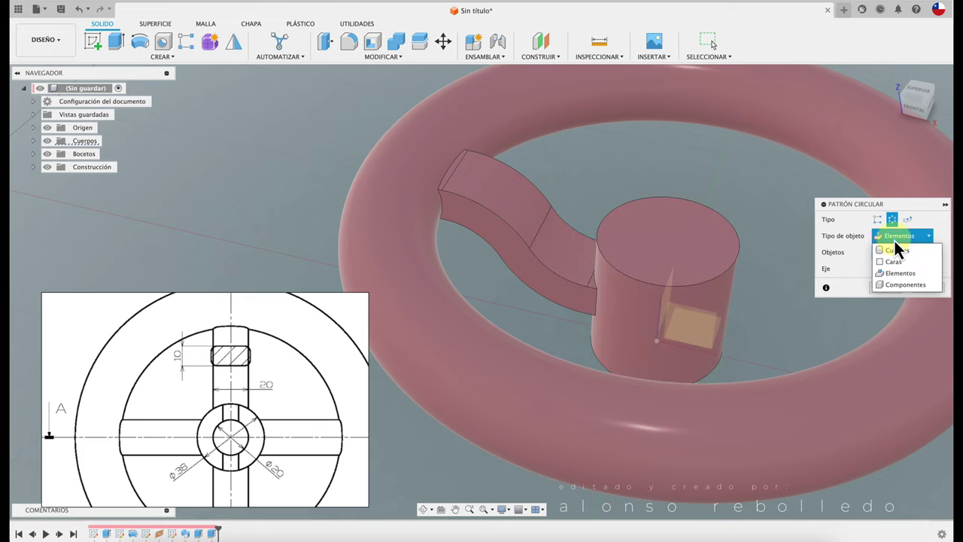
left_click(894, 261)
- Select all the faces of the curved spoke for the pattern
left_click(584, 249)
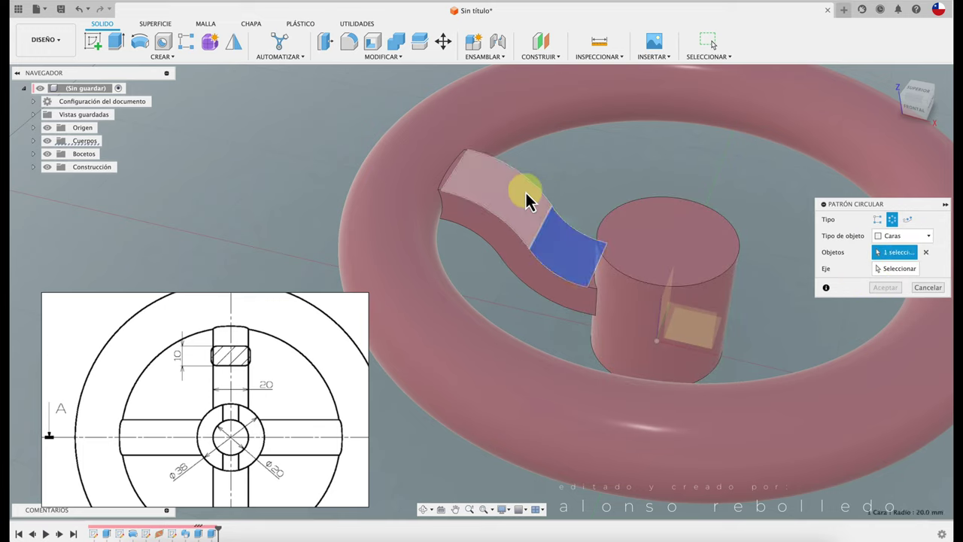
left_click(482, 187)
left_click(462, 214)
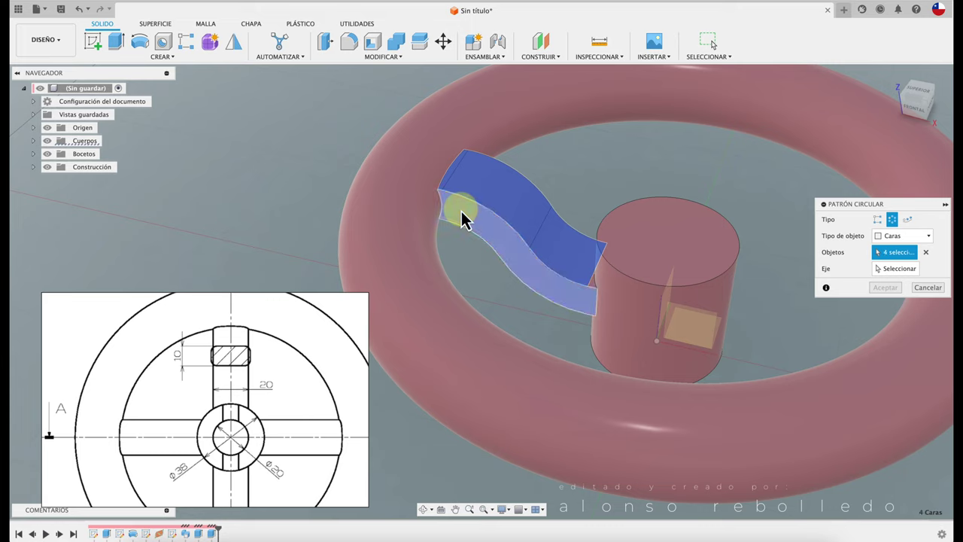
scroll(489, 225, "up", 3)
mouse_move(531, 256)
middle_mouse_down("shift")
mouse_move(641, 316)
mouse_move(661, 171)
mouse_move(598, 184)
mouse_move(555, 243)
middle_mouse_up("shift")
left_click(641, 316)
left_click(648, 153)
left_click(608, 263)
left_click(523, 306)
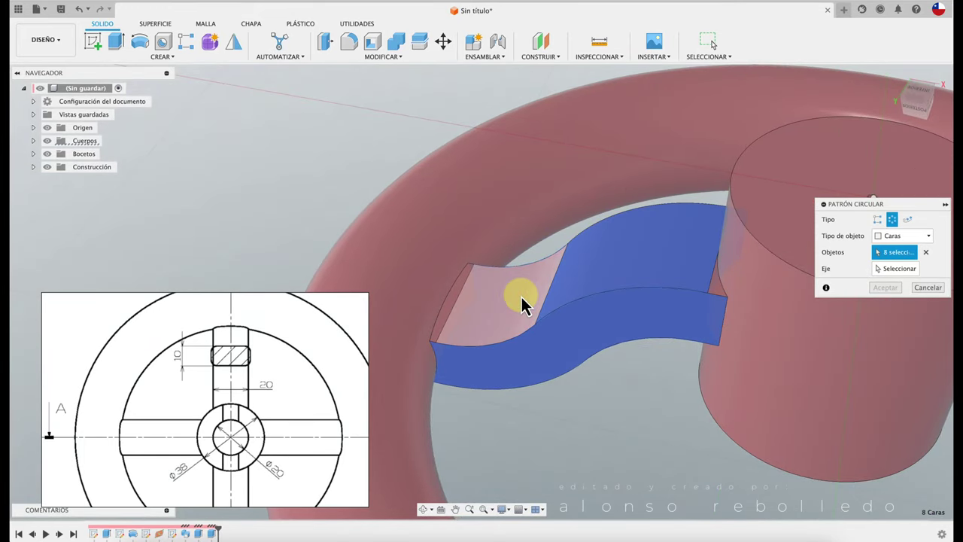
left_click(454, 309)
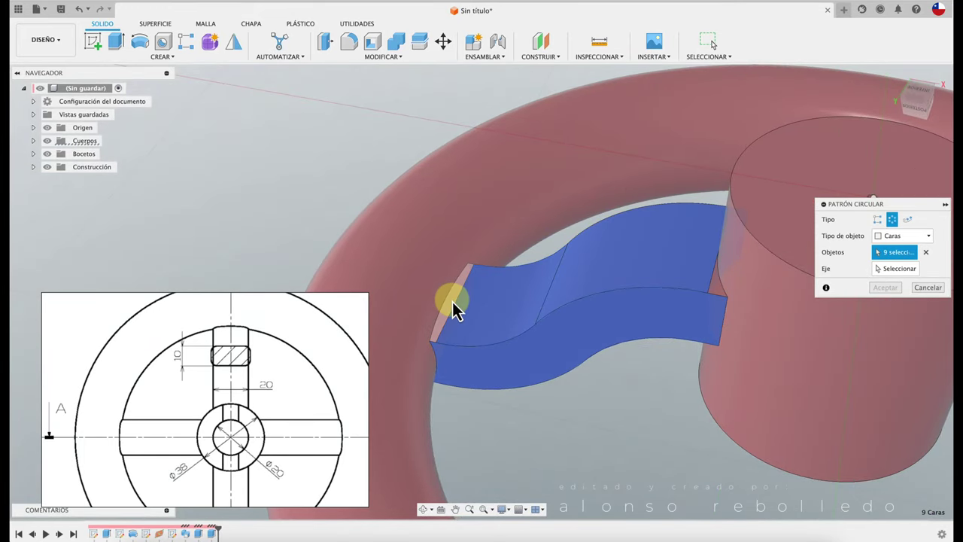
left_click(722, 292)
mouse_move(723, 290)
middle_mouse_down("shift")
mouse_move(718, 231)
mouse_move(710, 324)
mouse_move(841, 268)
middle_mouse_up("shift")
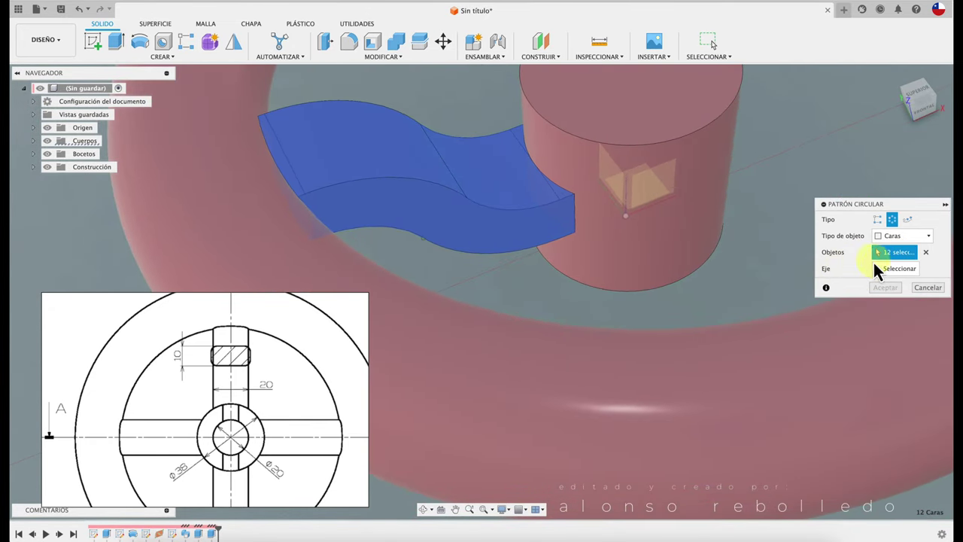
- Use the hub cylinder as the axis, set quantity 4, and accept the pattern
left_click(889, 269)
left_click(694, 209)
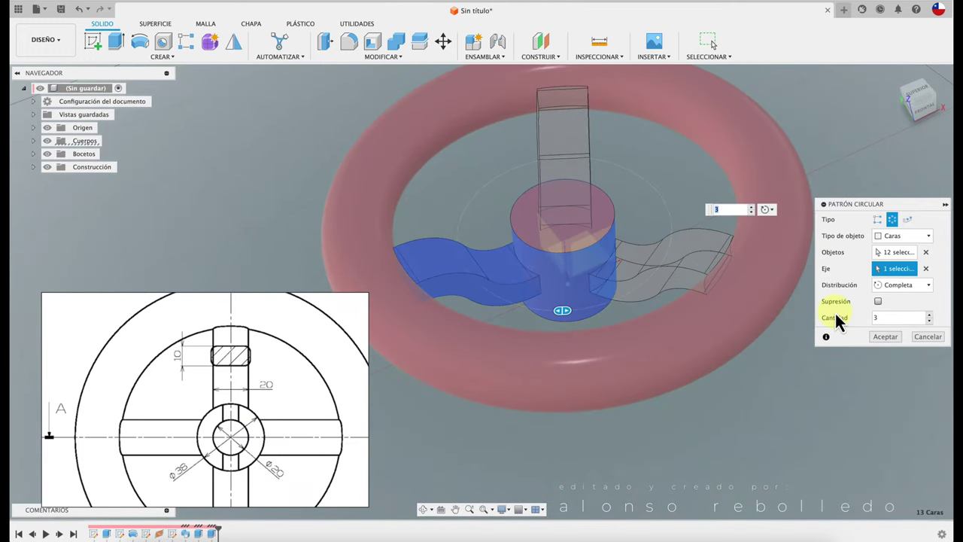
left_click(930, 315)
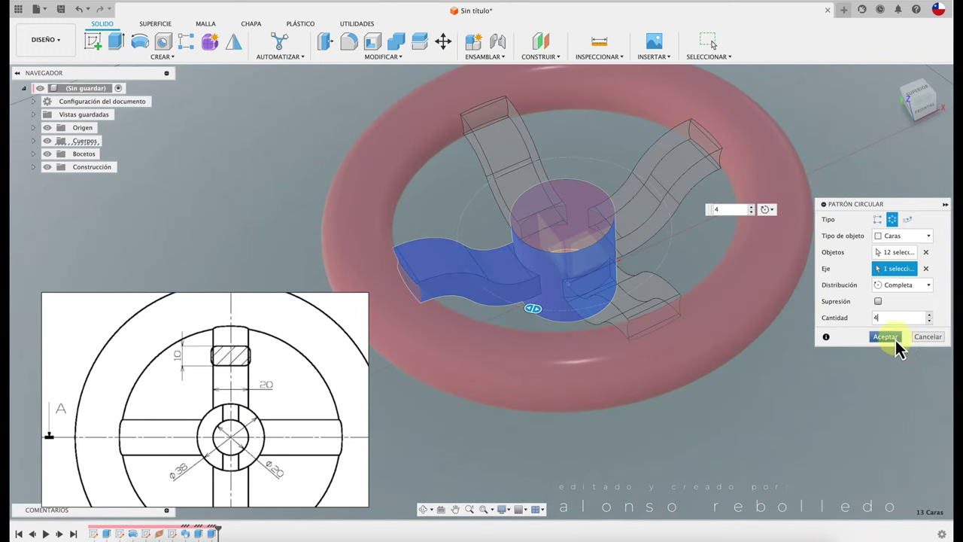
left_click(886, 337)
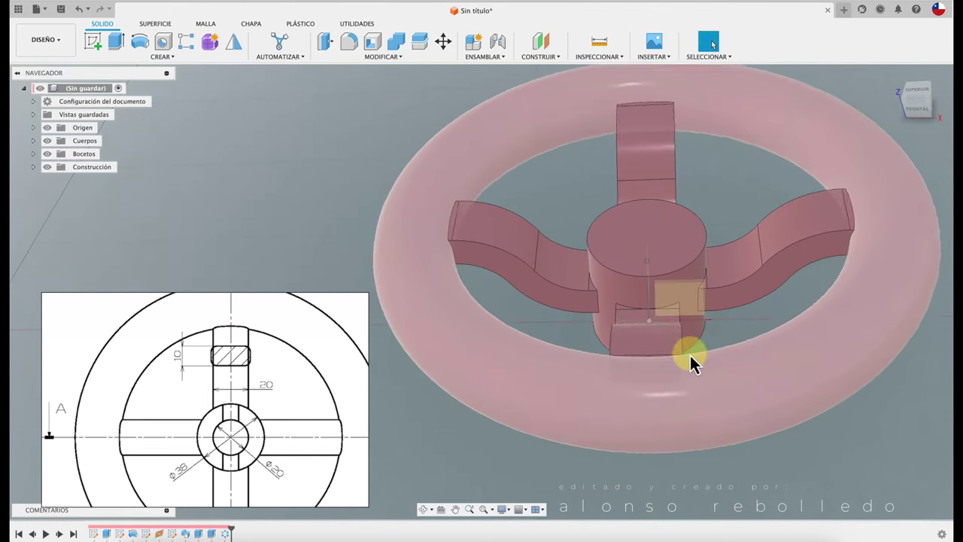
middle_click_drag(779, 375, 647, 310, "shift")
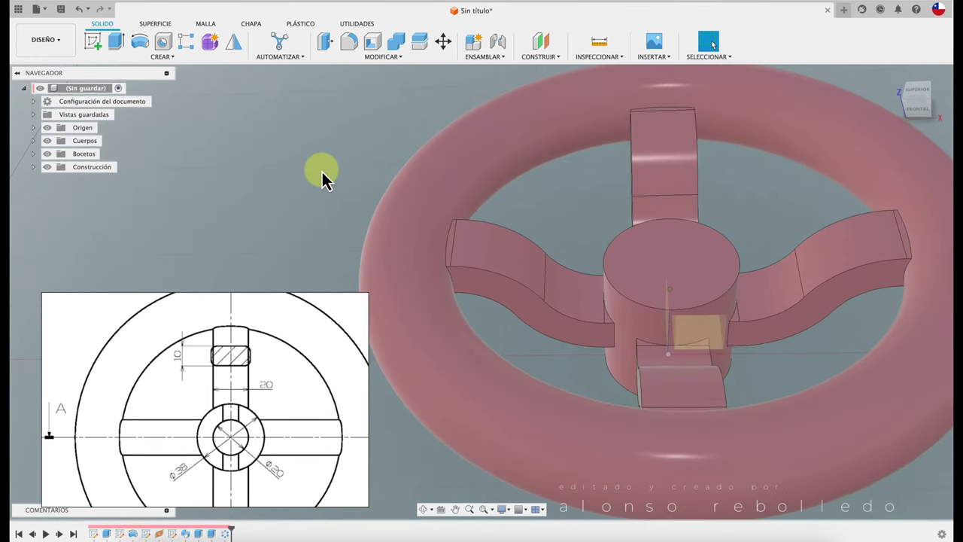
middle_click_drag(322, 172, 282, 158, "shift")
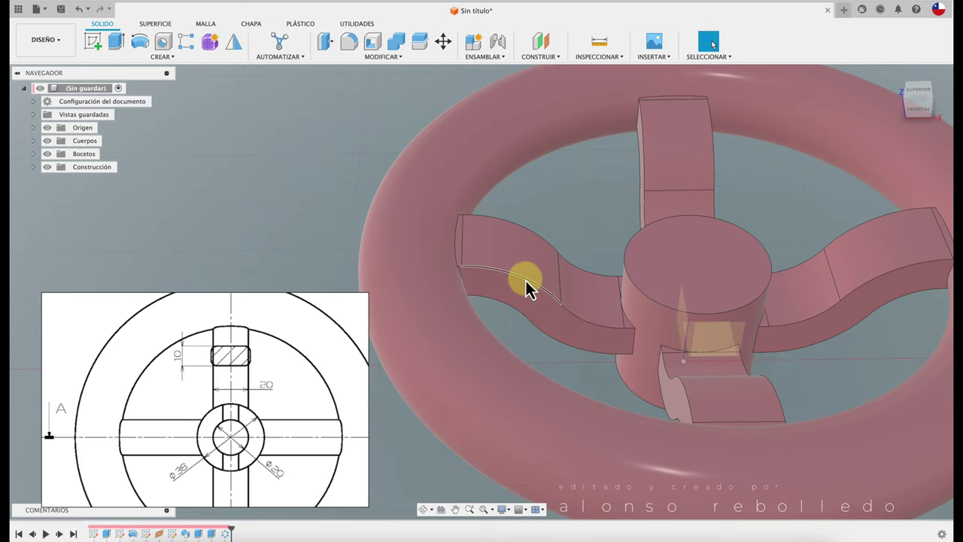
mouse_move(527, 288)
middle_mouse_down("shift")
mouse_move(328, 154)
mouse_move(336, 129)
middle_mouse_up("shift")
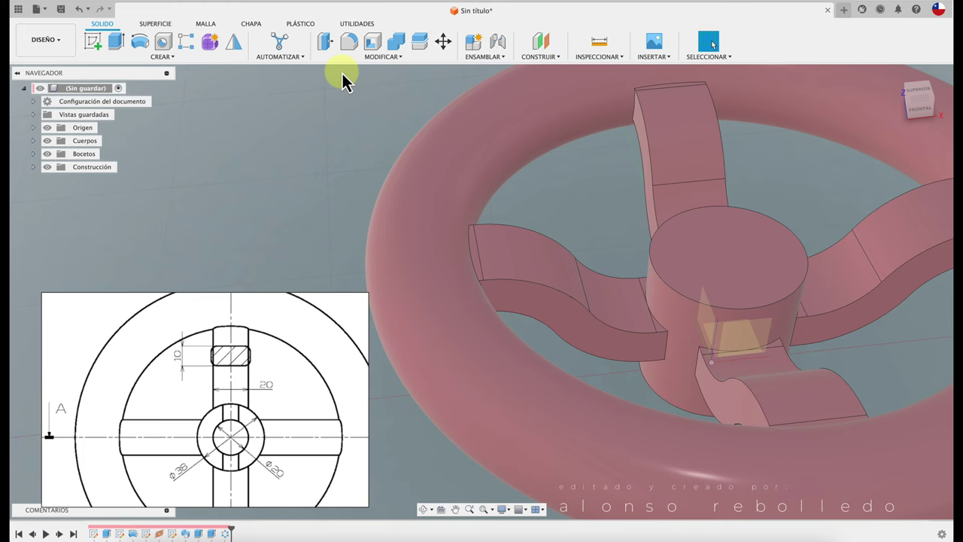
- Fillet the spoke edge chains, 16 edges in all, with a 2 mm radius
left_click(350, 40)
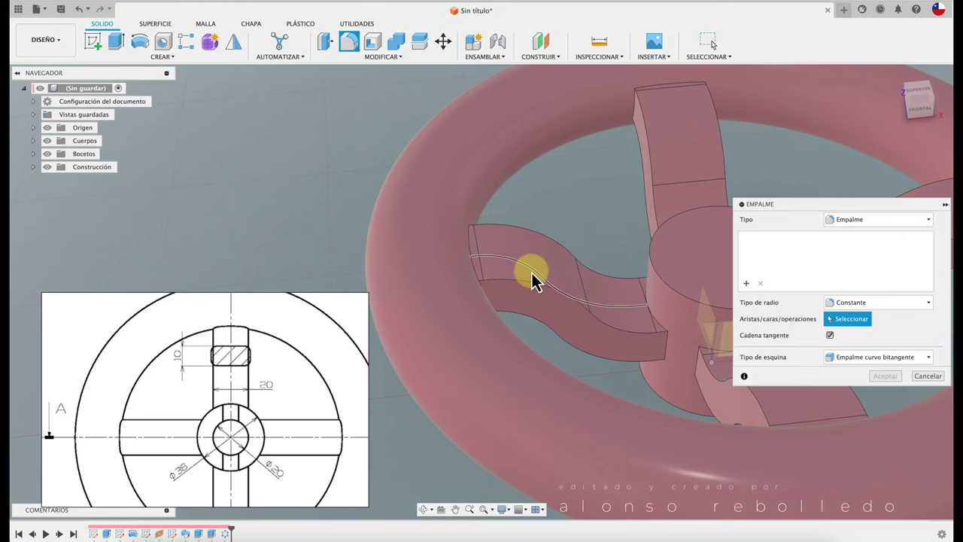
left_click(532, 288)
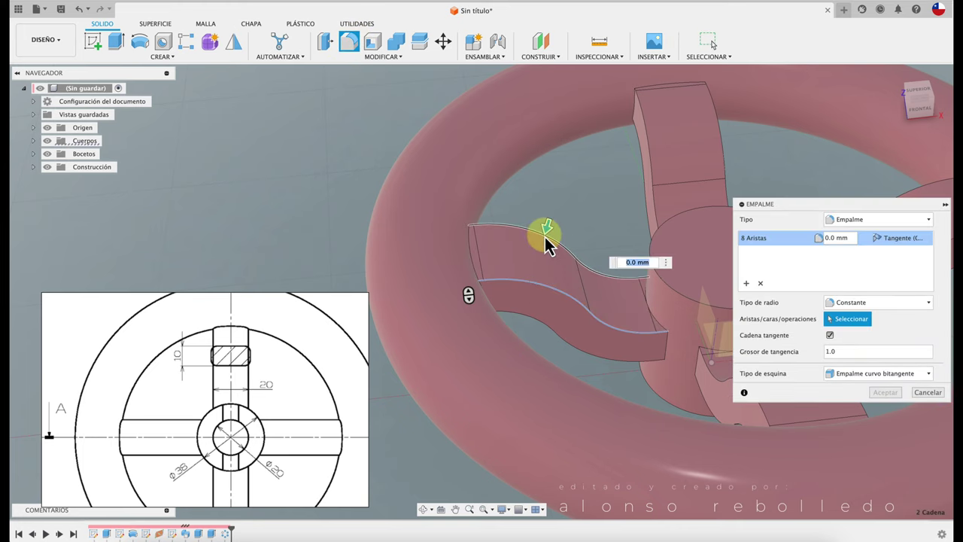
left_click(562, 344)
middle_click_drag(562, 344, 566, 340, "shift")
left_click(561, 344)
type("3")
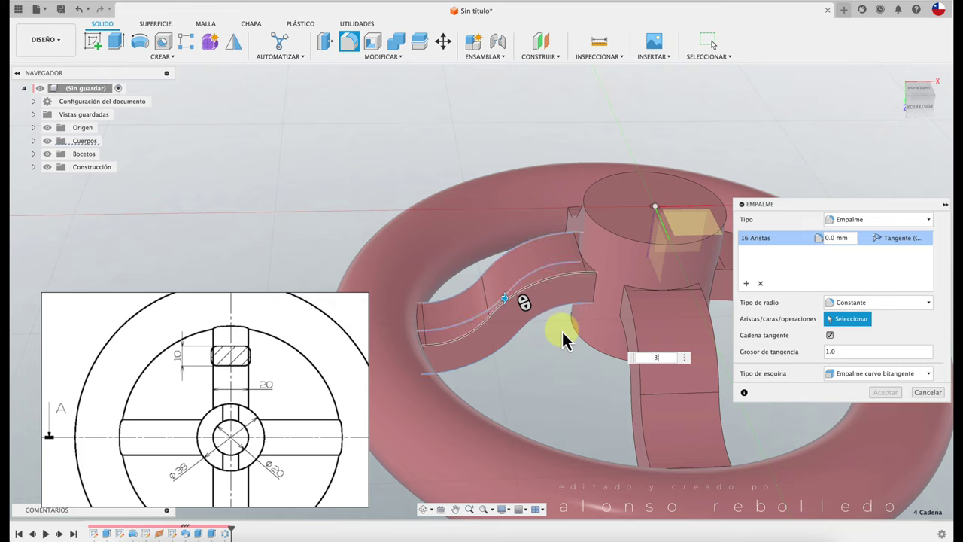
key("Return")
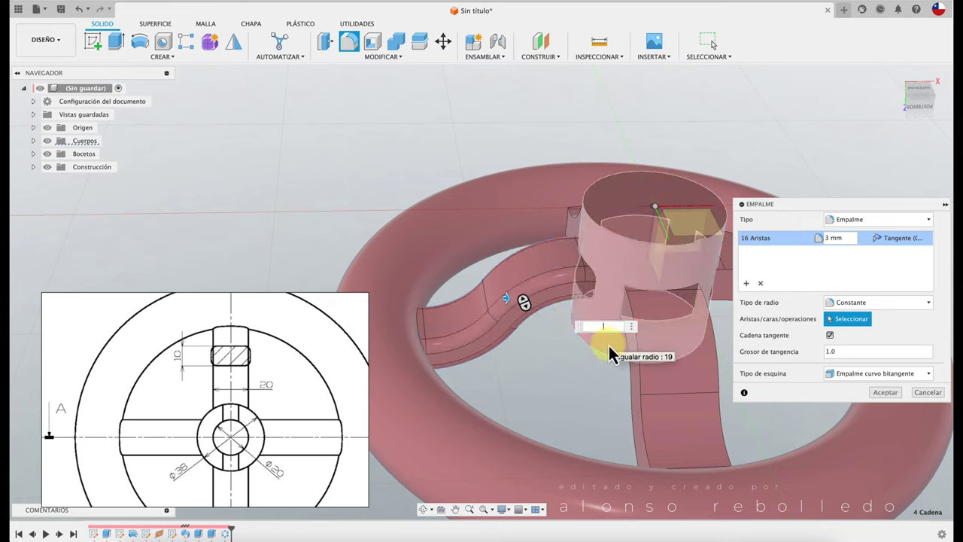
type("2")
key("Return")
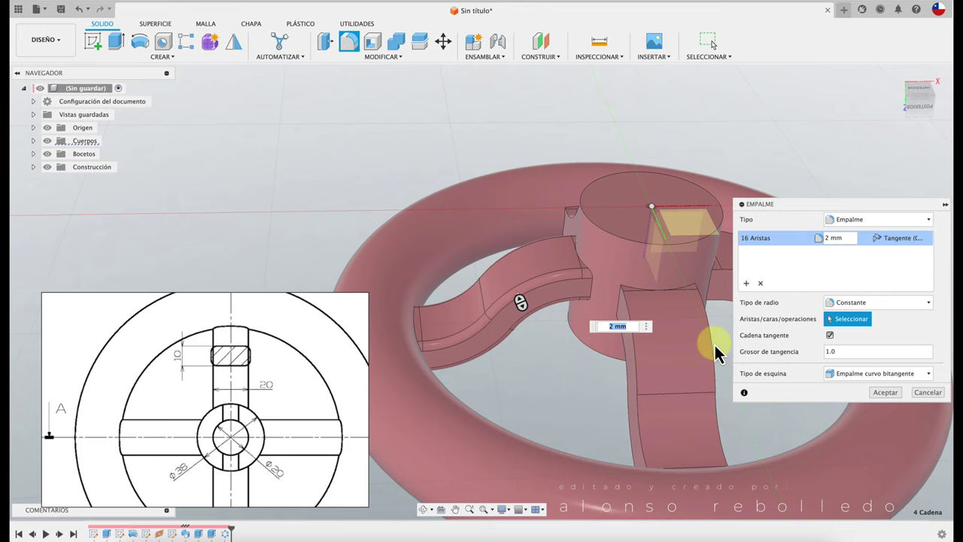
left_click(886, 392)
middle_click_drag(555, 323, 557, 320, "shift")
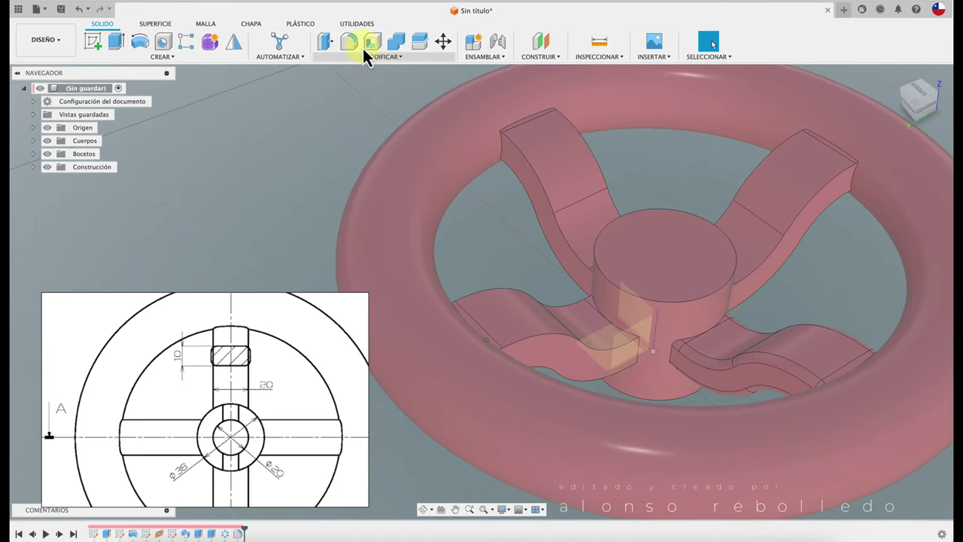
- Start a new fillet and select edge chains on the first spokes
left_click(349, 43)
scroll(580, 216, "up", 5)
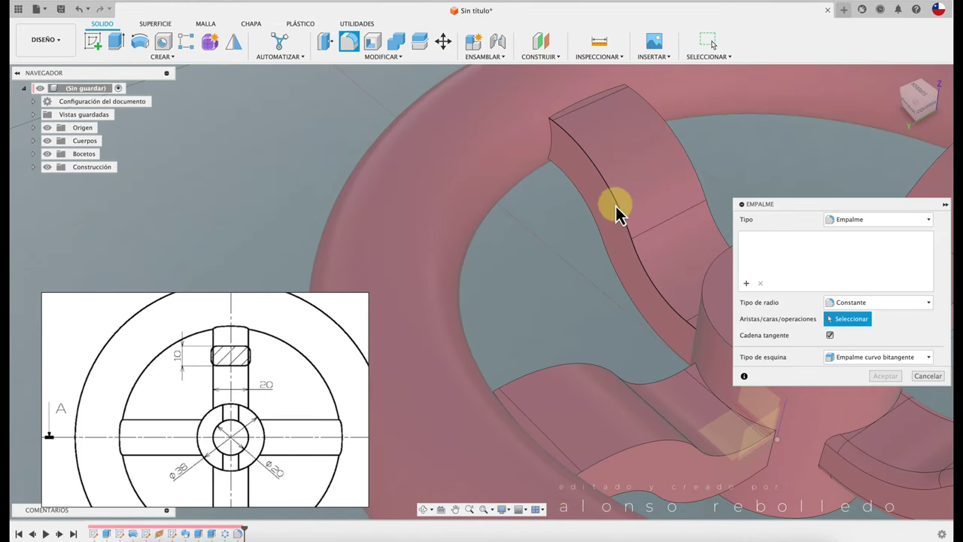
left_click(616, 206)
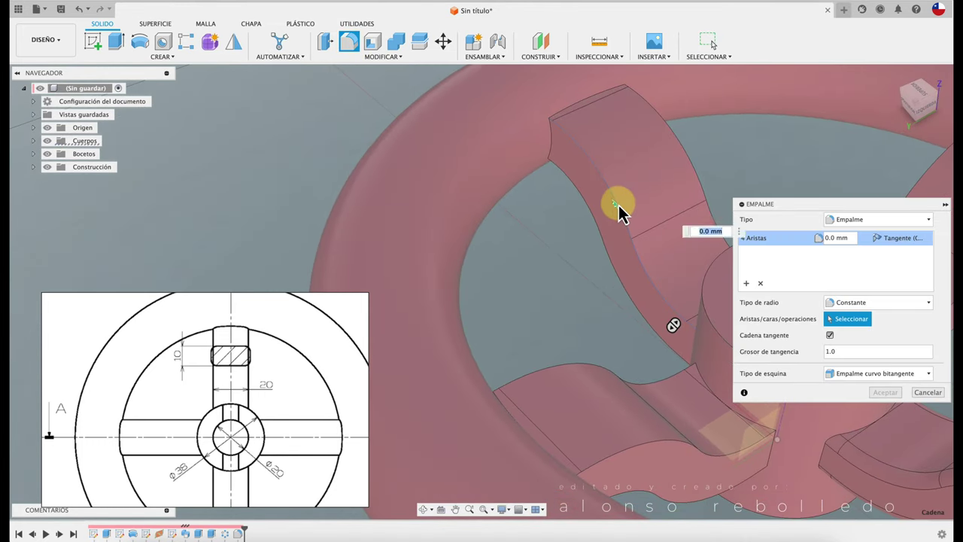
left_click(695, 167)
scroll(695, 167, "down", 3)
middle_click_drag(694, 167, 740, 360, "shift")
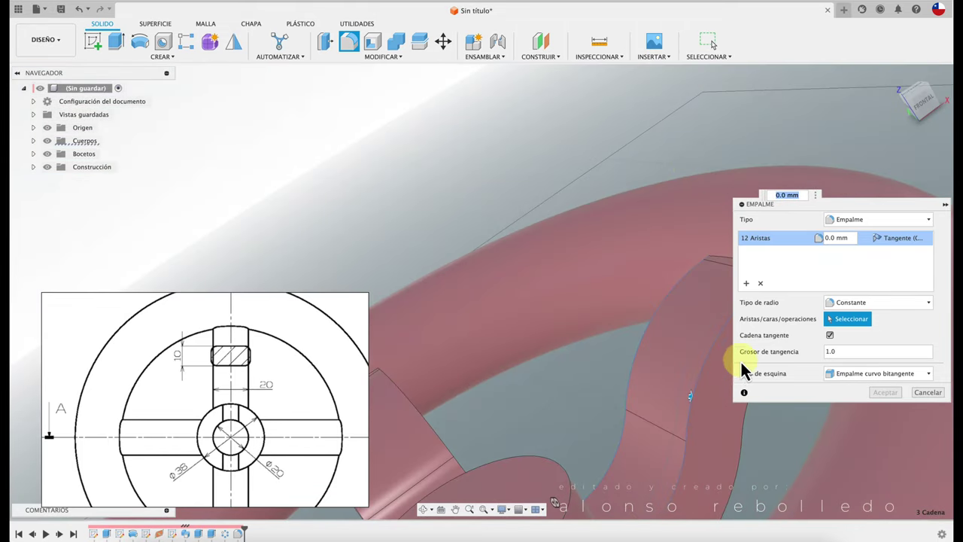
left_click(747, 436)
scroll(746, 437, "down", 3)
mouse_move(746, 443)
middle_mouse_down("shift")
mouse_move(564, 349)
mouse_move(563, 333)
middle_mouse_up("shift")
left_click(571, 328)
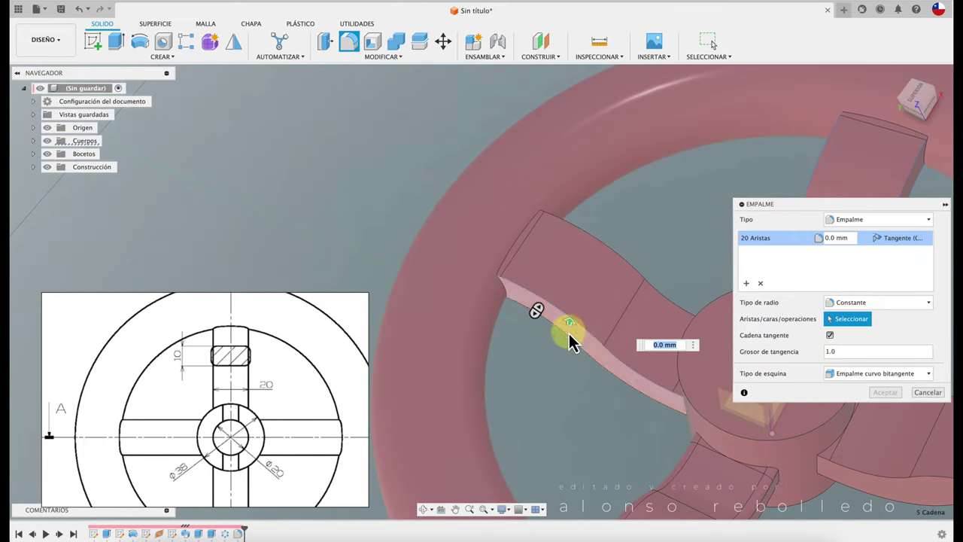
left_click(614, 258)
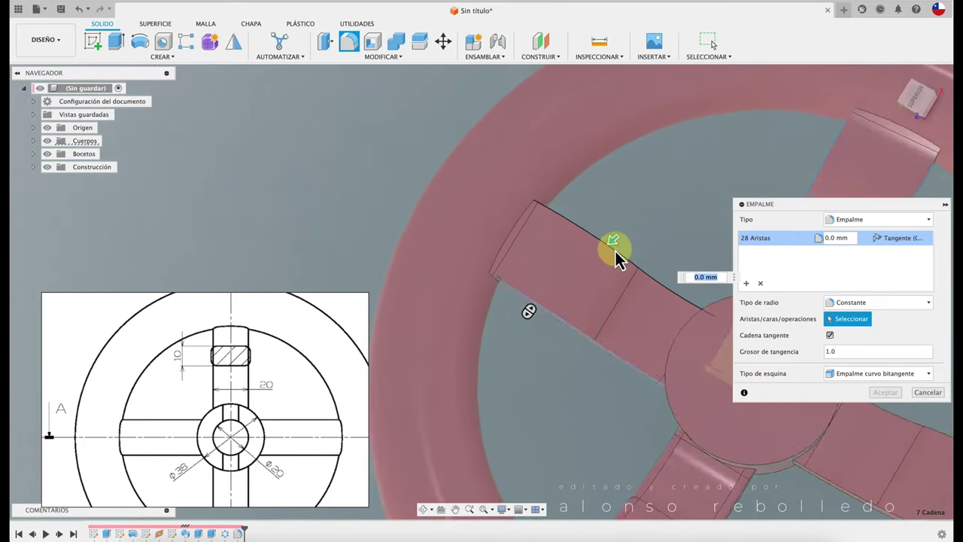
- Add the remaining spoke edge chains, 48 edges total, and apply a 2 mm fillet
middle_click_drag(615, 258, 618, 241, "shift")
left_click(612, 277)
left_click(613, 278)
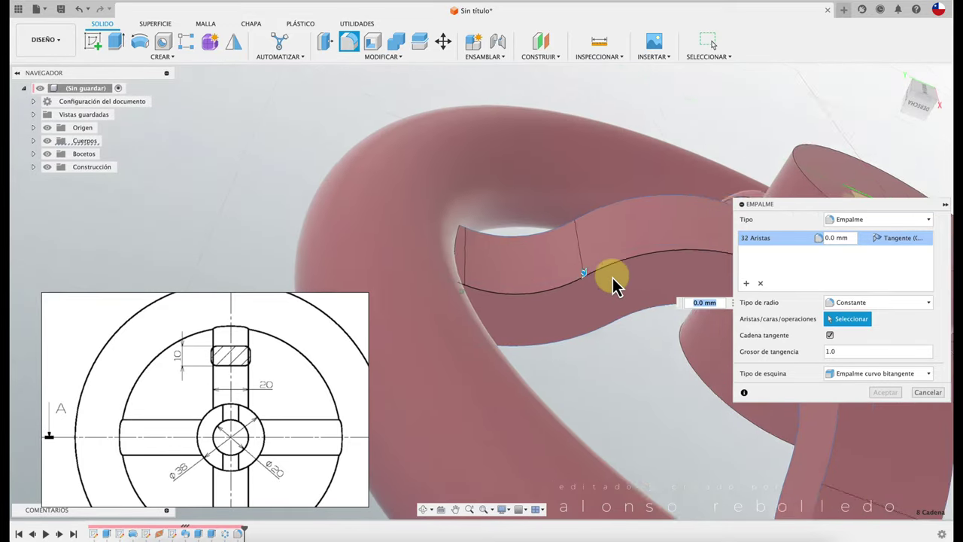
scroll(602, 303, "down", 5)
left_click(578, 331)
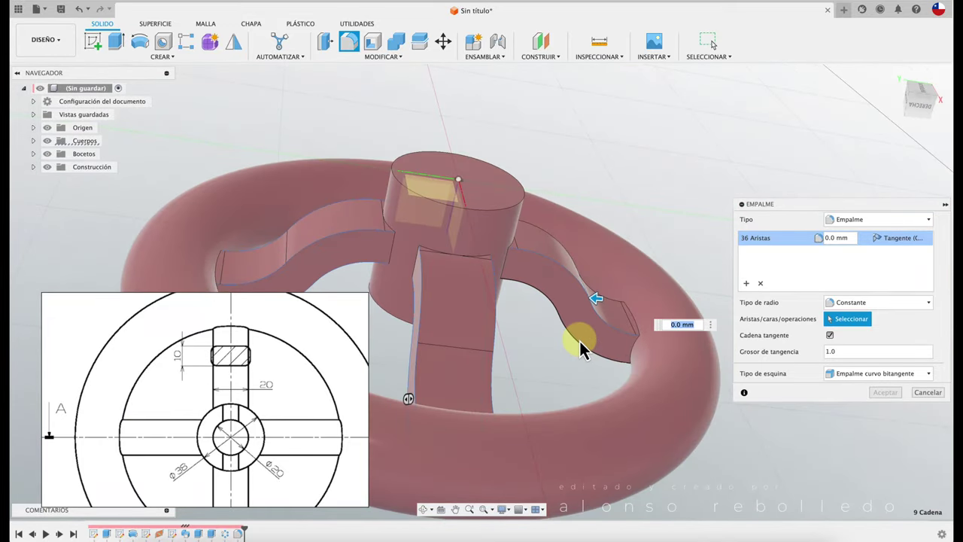
middle_click_drag(579, 354, 591, 273, "shift")
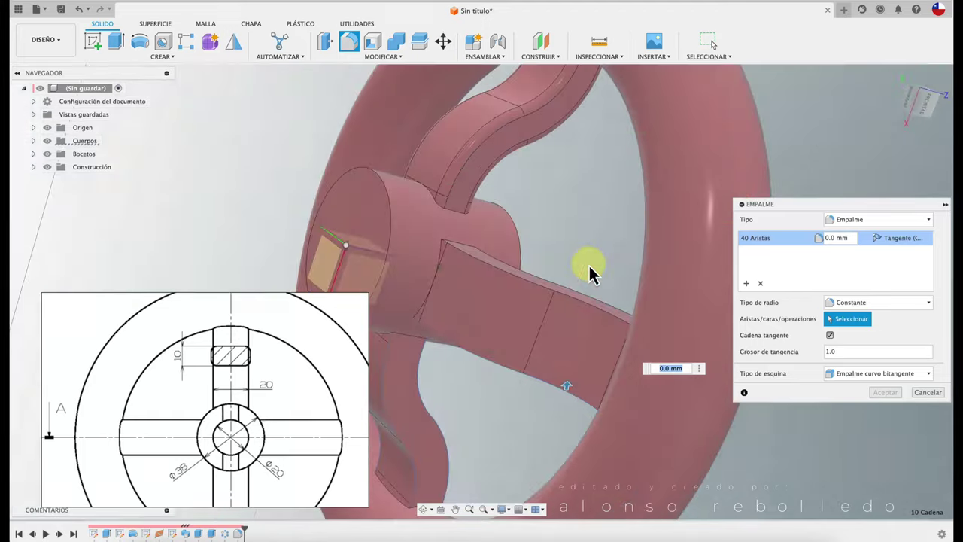
scroll(564, 301, "up", 3)
left_click(537, 315)
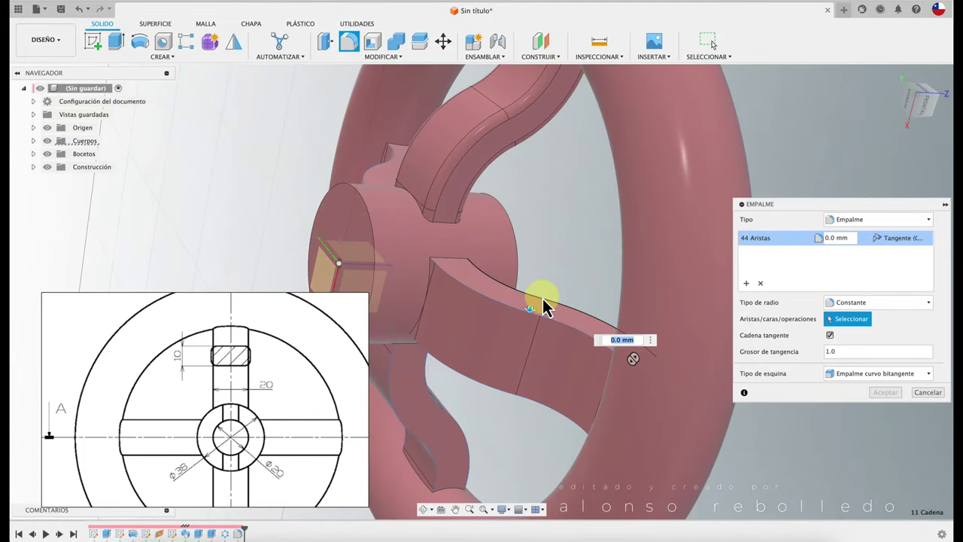
left_click(545, 305)
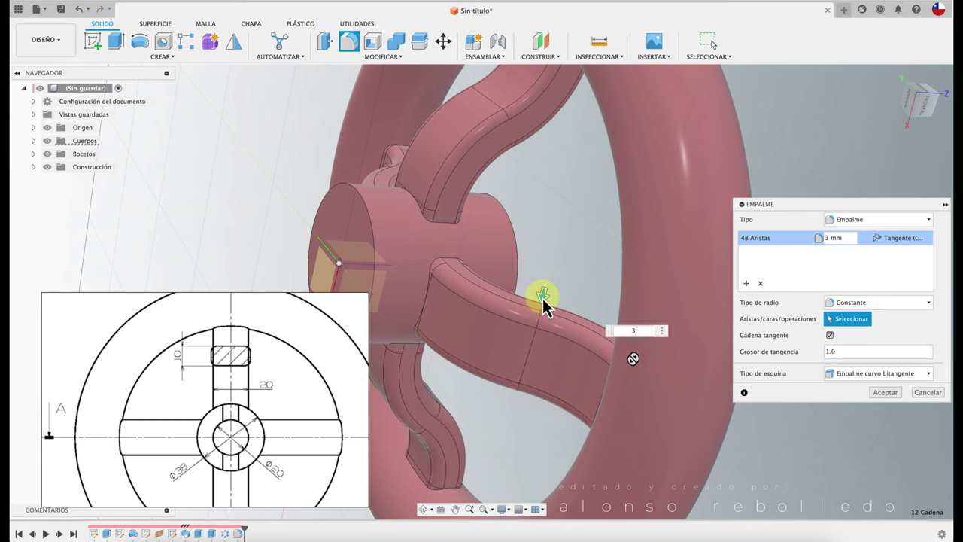
middle_click_drag(555, 295, 561, 281, "shift")
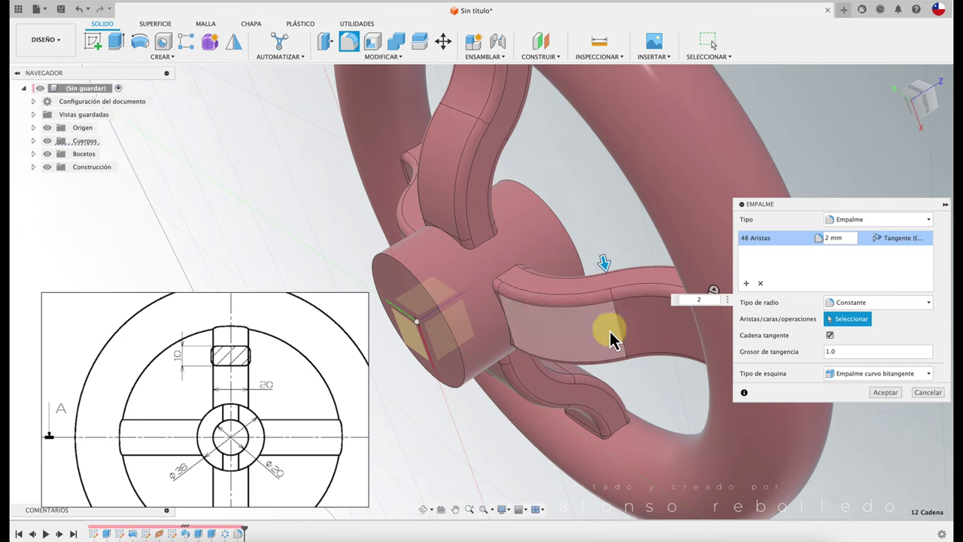
left_click(885, 392)
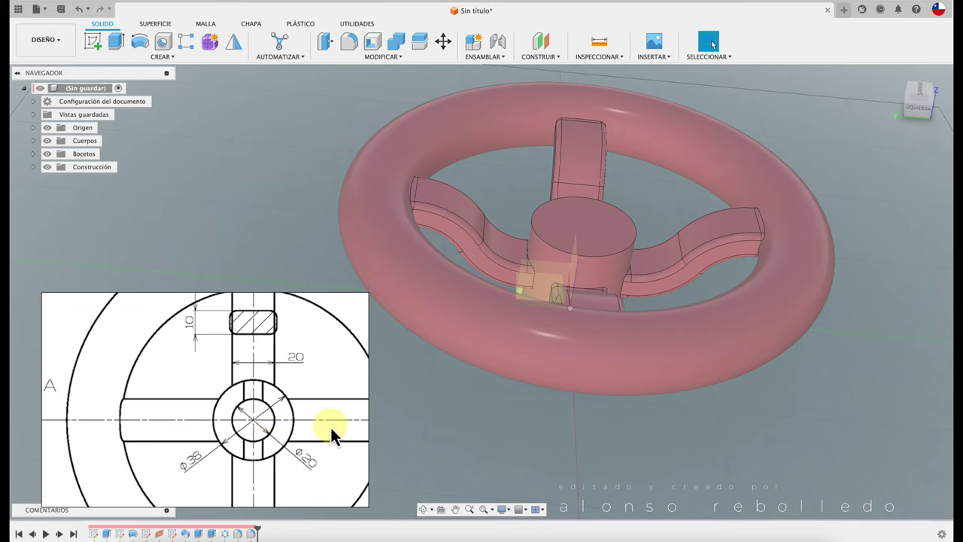
- Sketch a 20 mm circle at the centre of the hub's top face
left_click(560, 378)
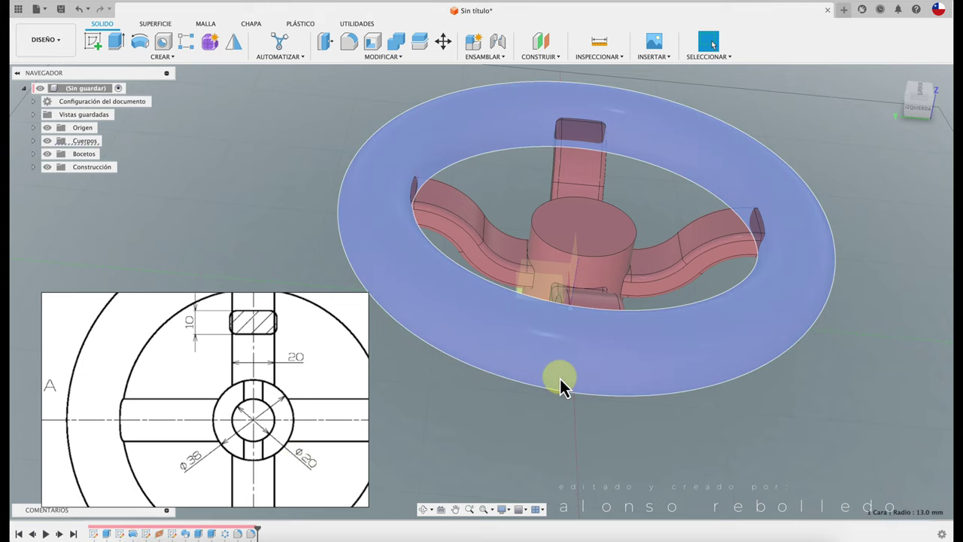
middle_click_drag(560, 378, 562, 310, "shift")
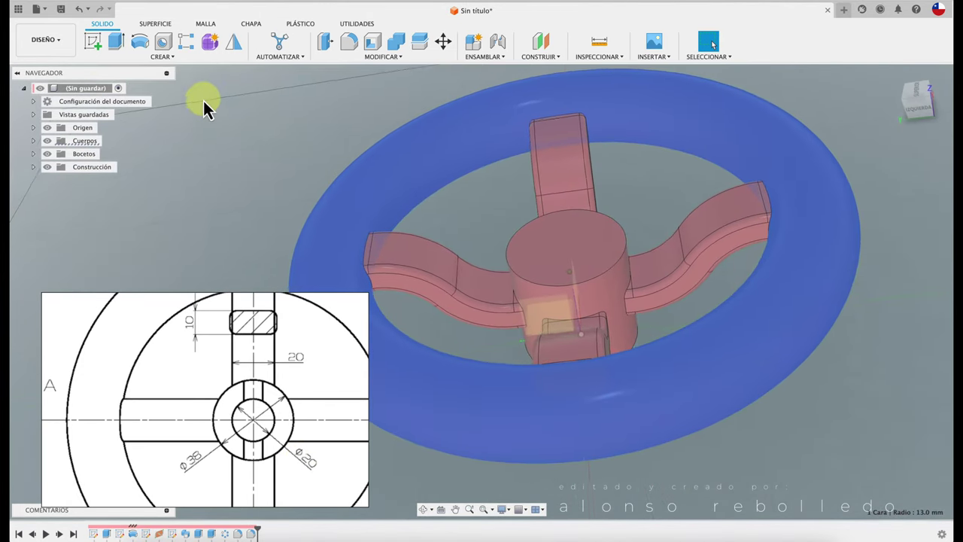
left_click(95, 40)
left_click(566, 249)
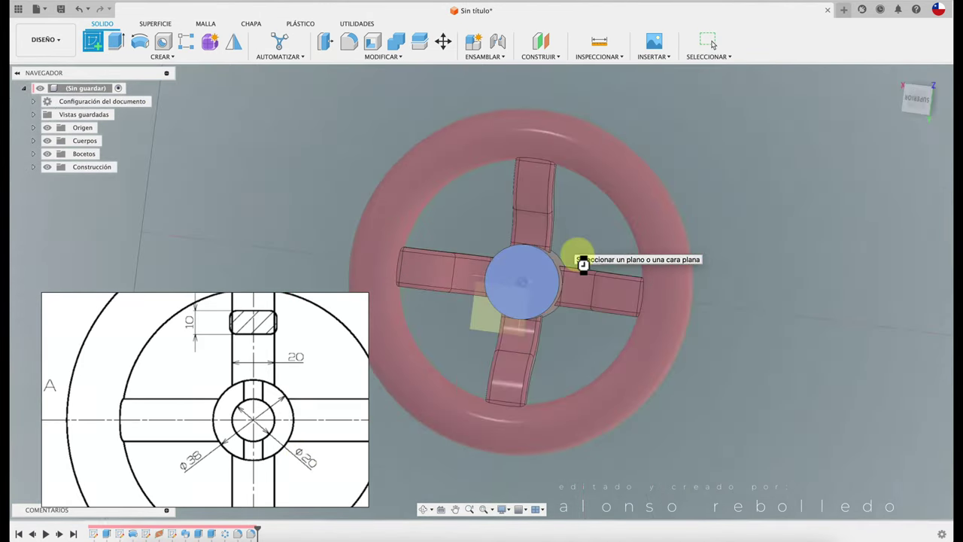
key("c")
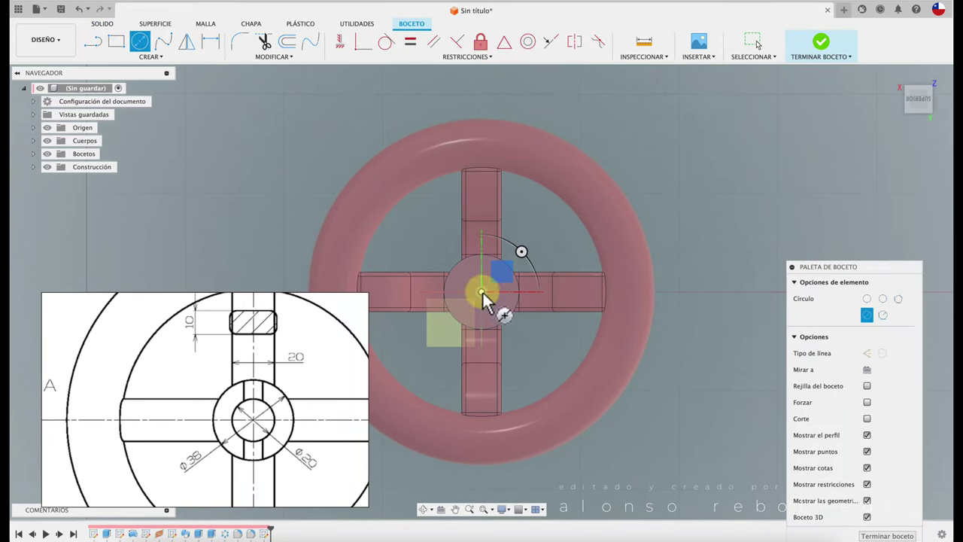
left_click(482, 293)
type("20")
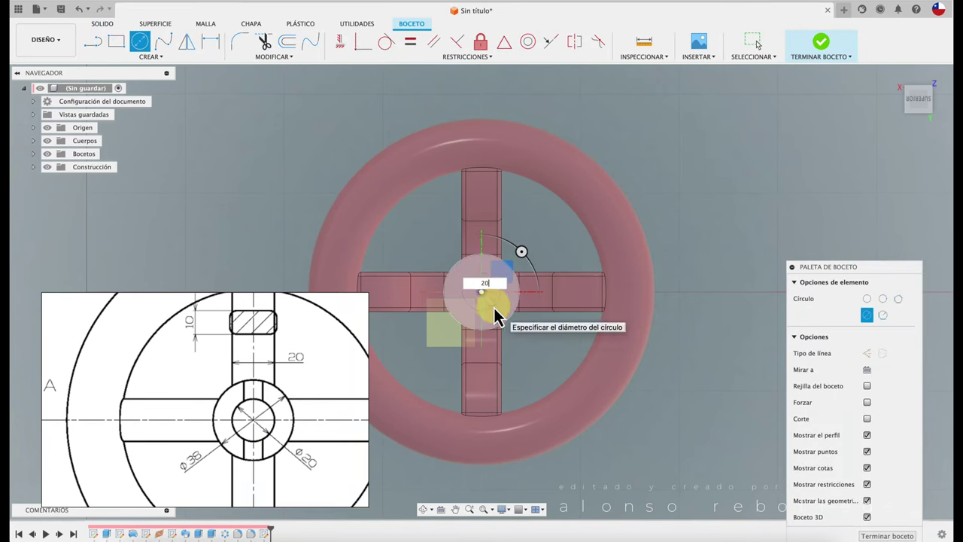
key("Return")
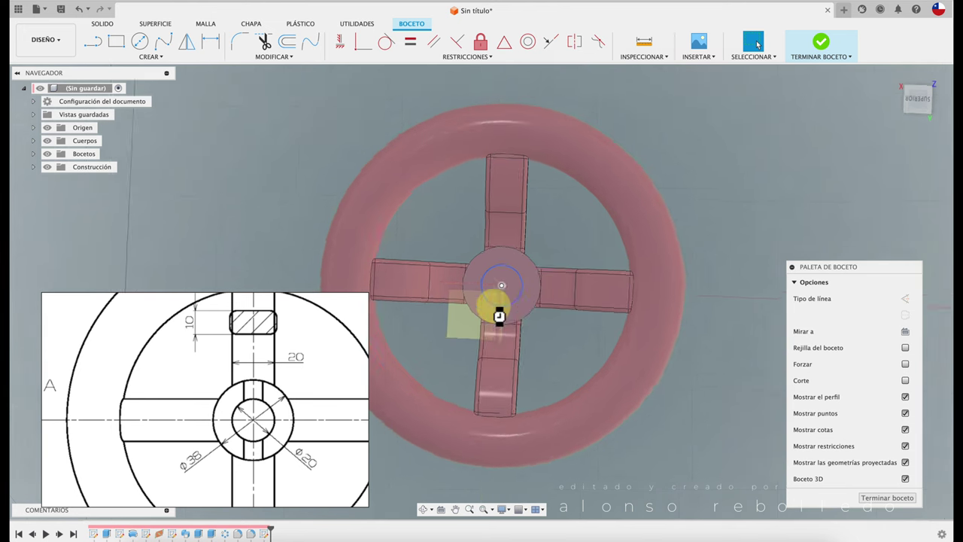
- Extrude the 20 mm circle as a cut 114.2 mm down through the hub
middle_click_drag(494, 305, 610, 383, "shift")
key("e")
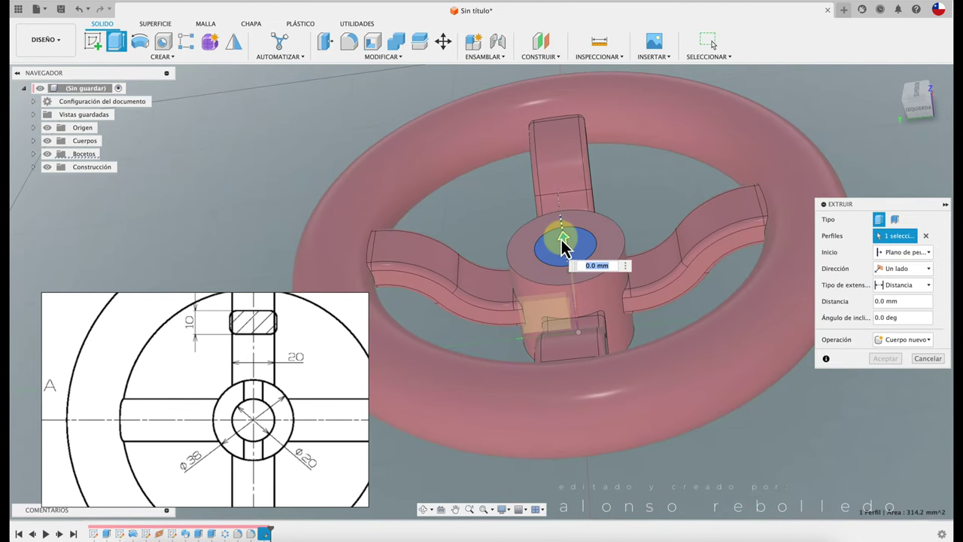
left_click_drag(564, 241, 775, 423)
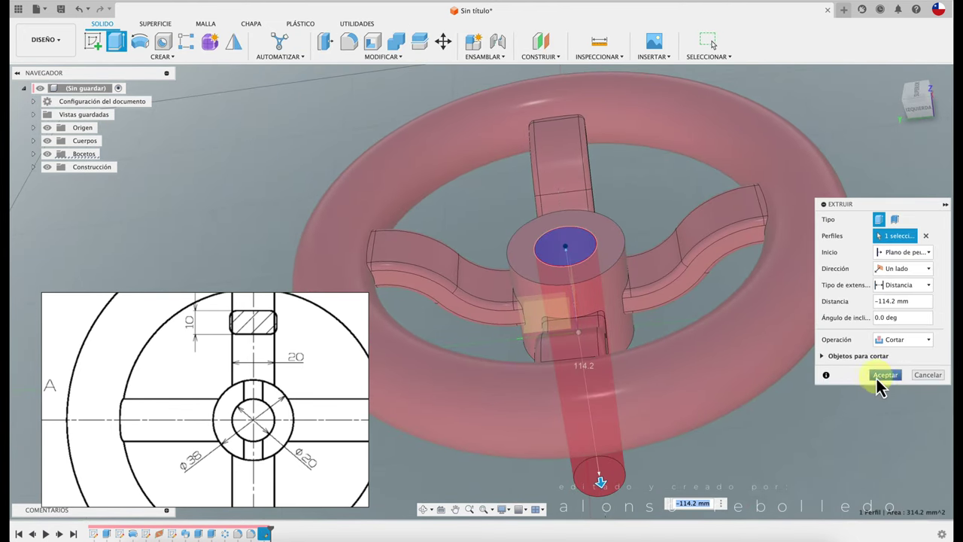
left_click(881, 377)
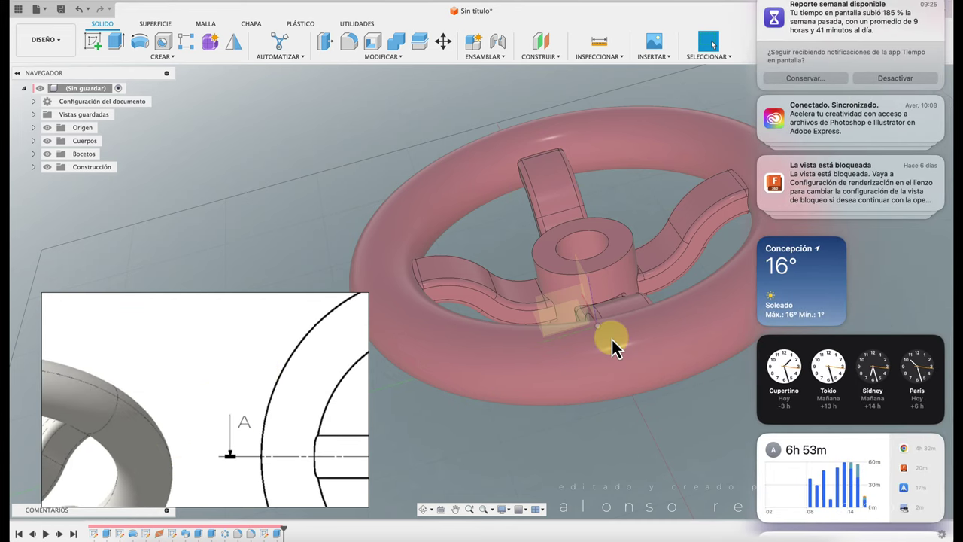
left_click(645, 401)
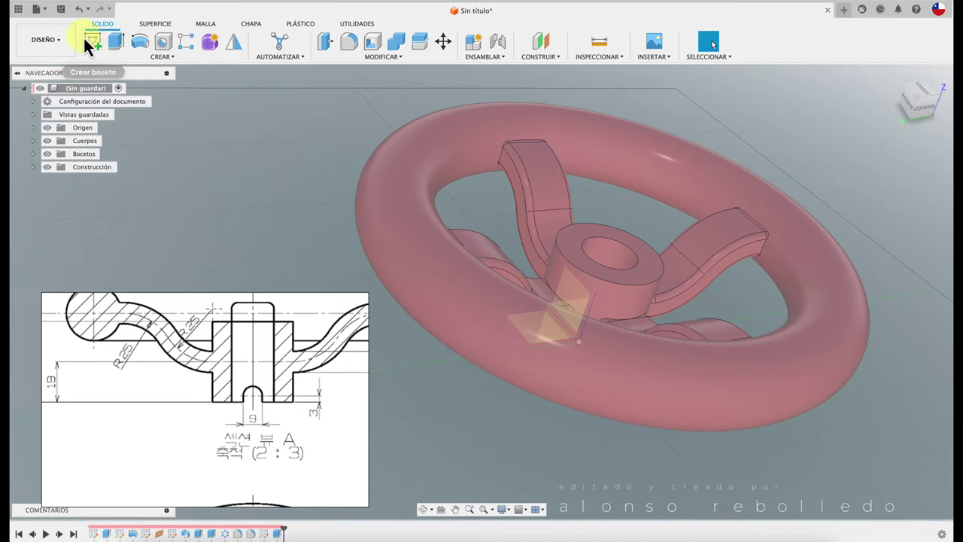
- Sketch on the central side plane and draw a 24 mm vertical line up from the origin
left_click(93, 41)
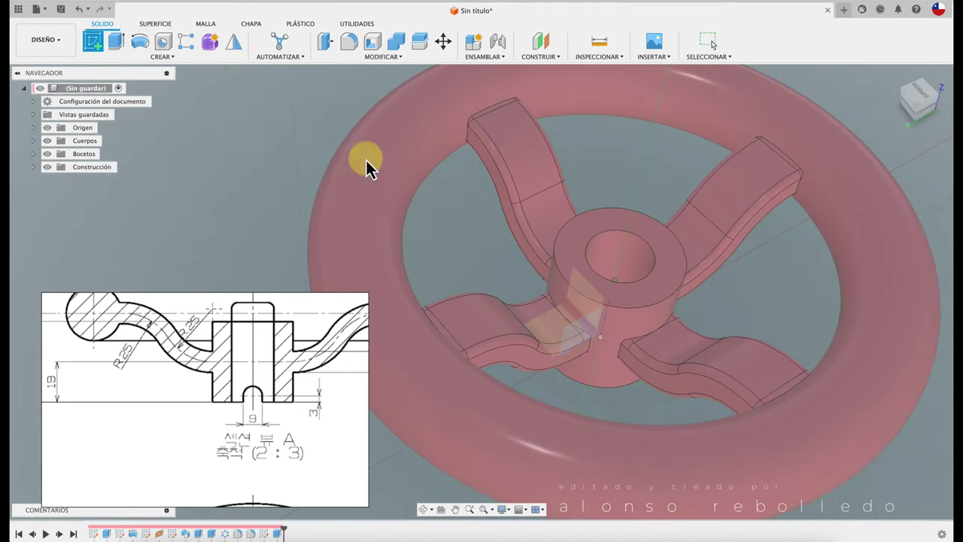
left_click(591, 331)
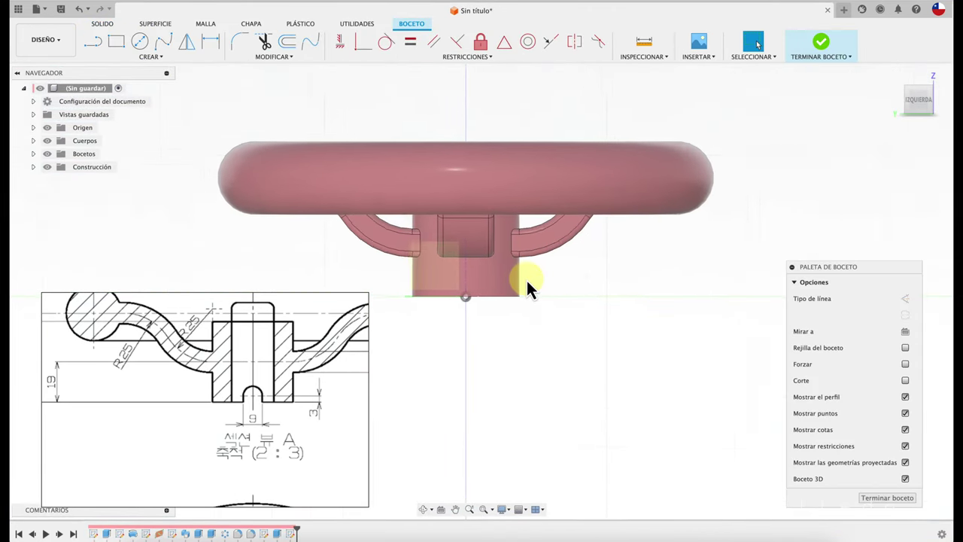
scroll(527, 286, "up", 3)
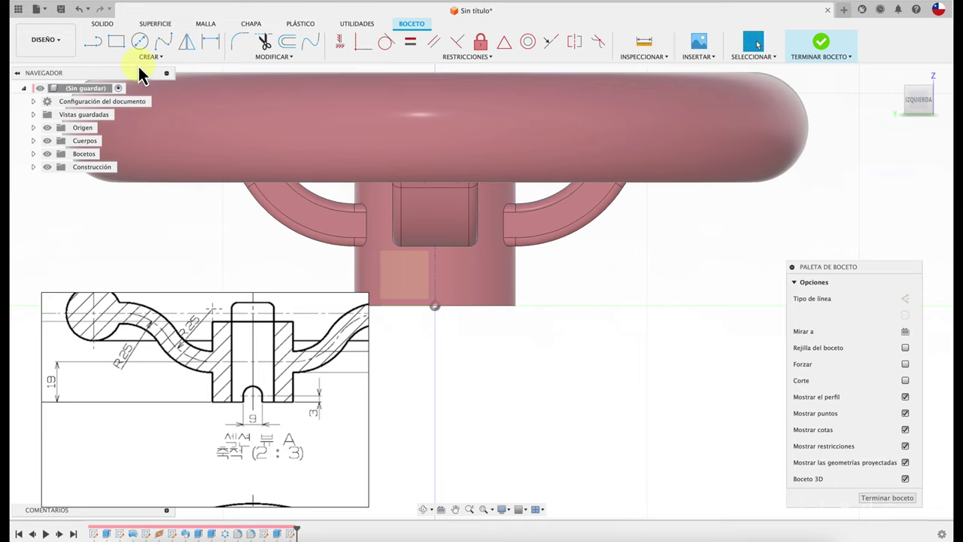
left_click(93, 42)
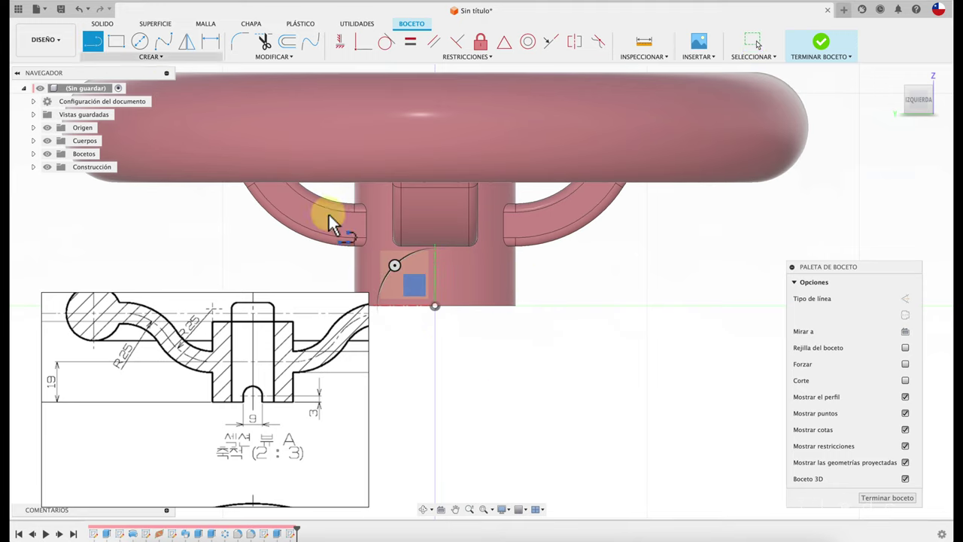
left_click(436, 306)
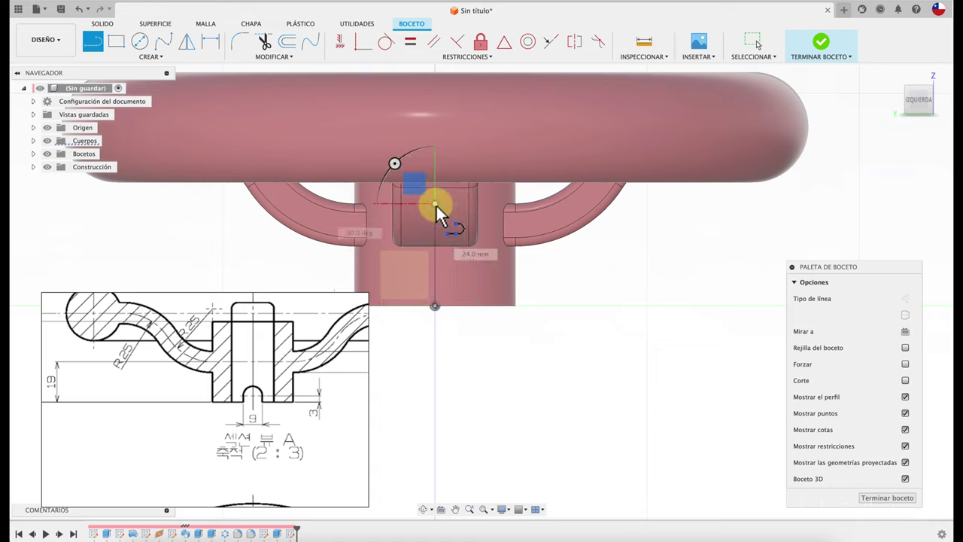
left_click(435, 204)
- Add a reference dimension to the vertical line, then delete it
key("d")
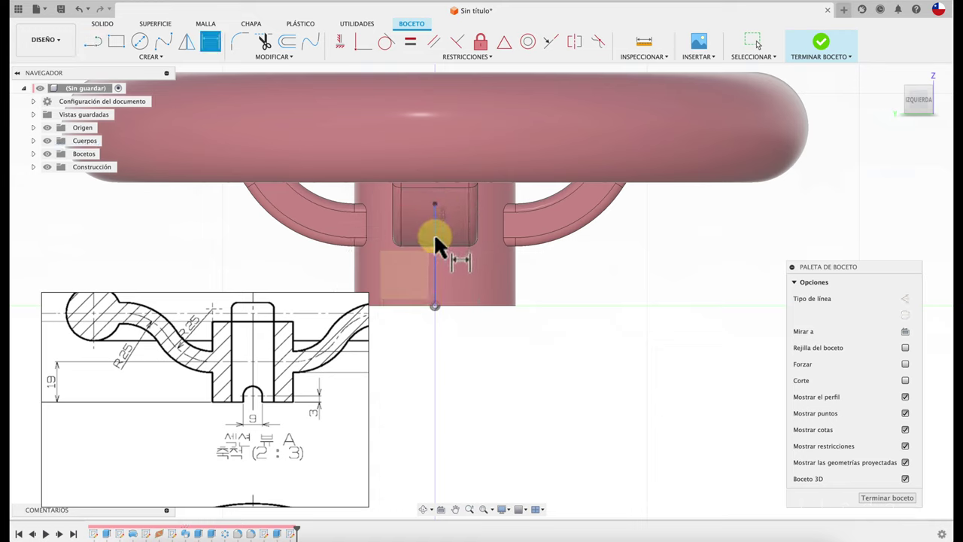
left_click(434, 235)
left_click(548, 280)
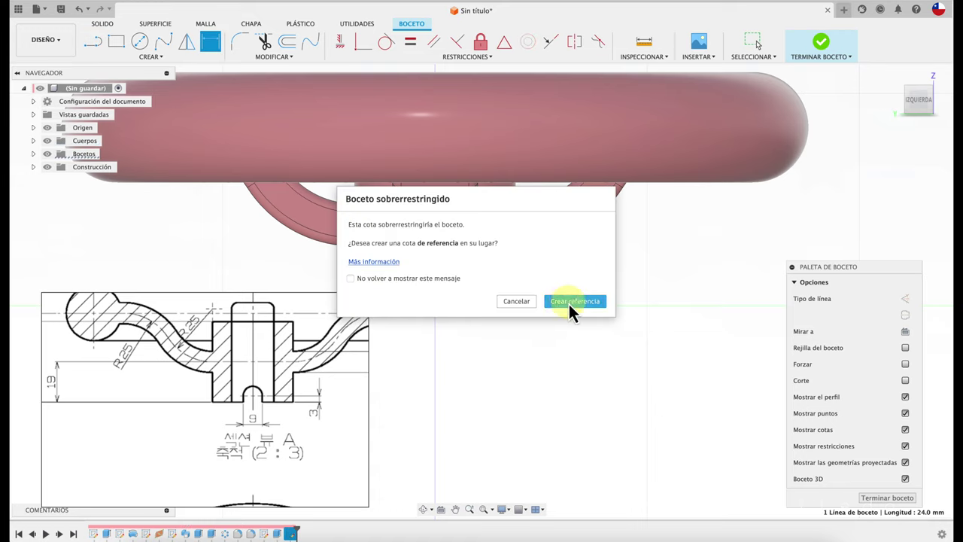
left_click(549, 301)
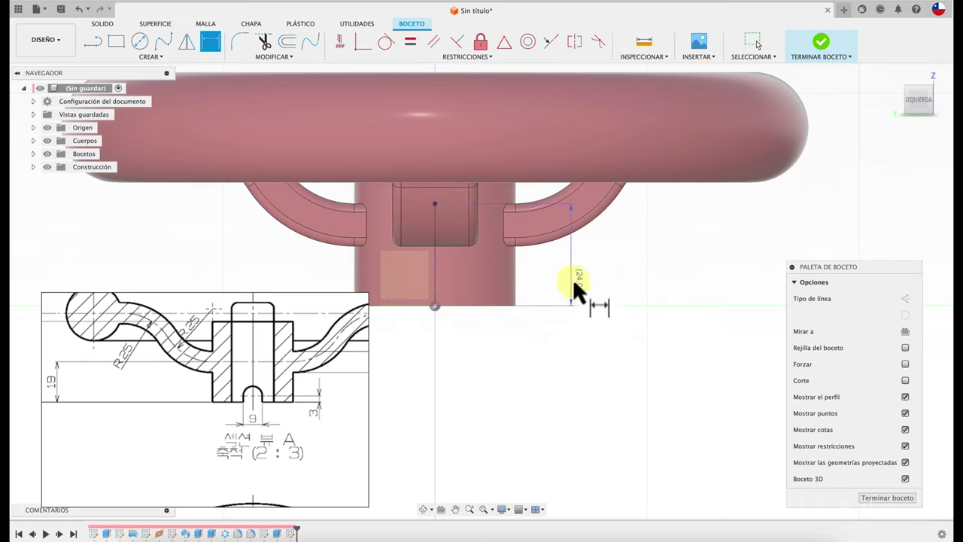
key("Escape")
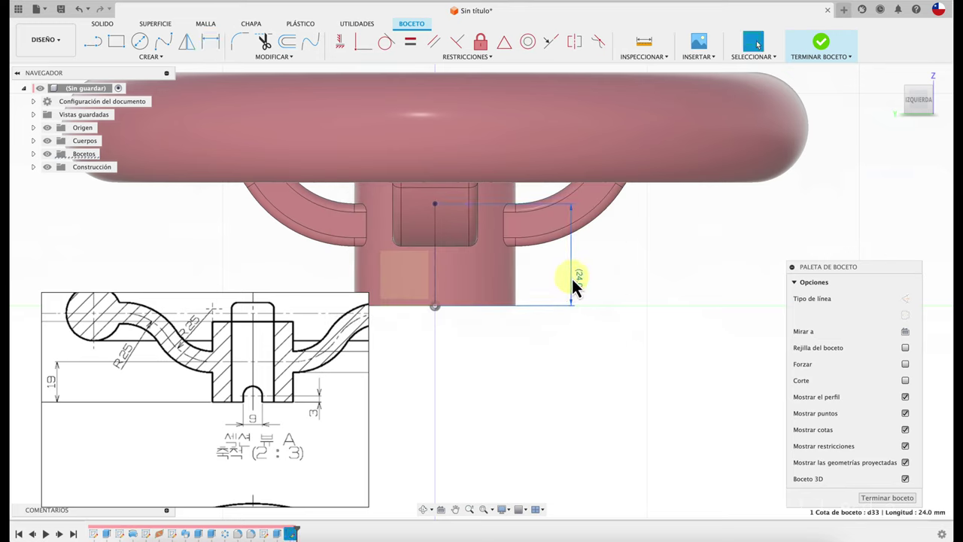
key("Escape")
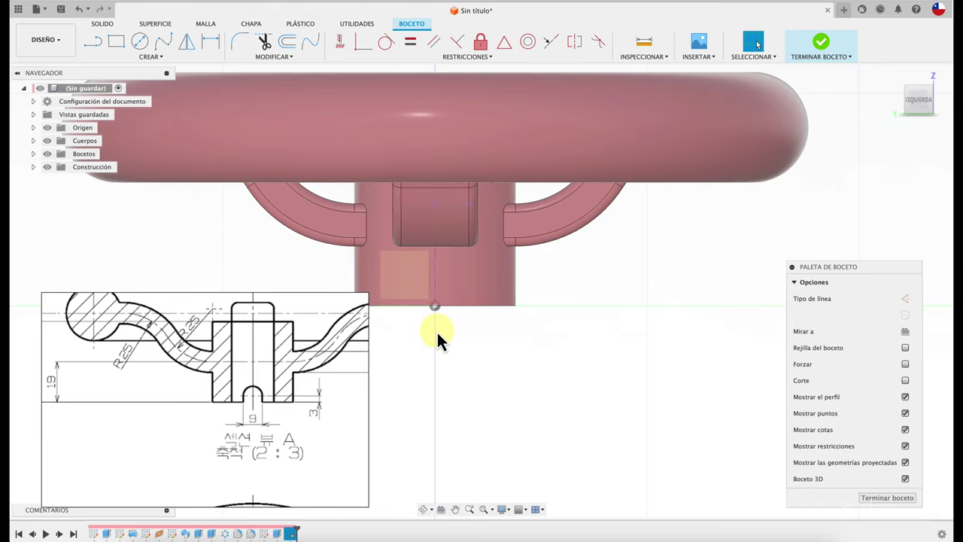
scroll(437, 333, "up", 2)
scroll(438, 333, "up", 1)
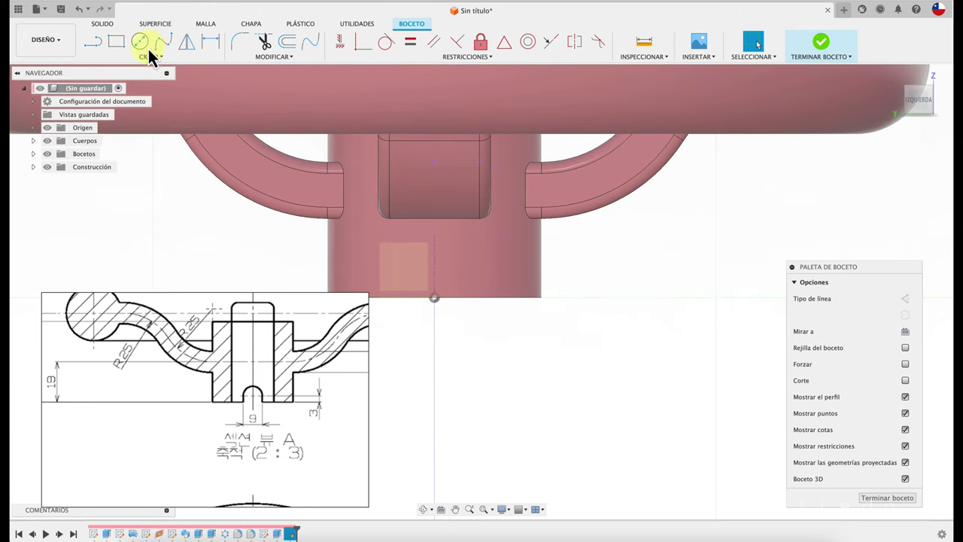
- Project the handwheel body edges and draw a 3 mm vertical line from the origin
key("p")
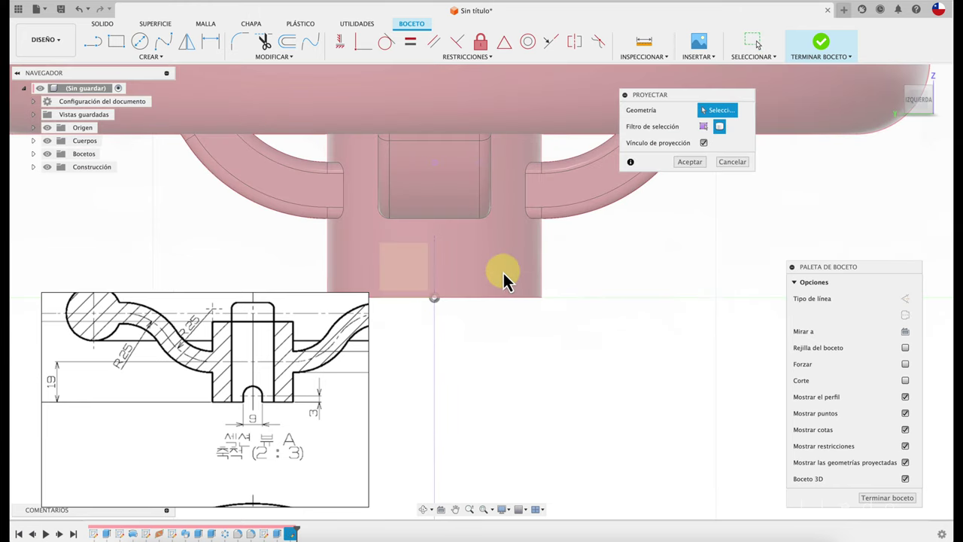
left_click(515, 263)
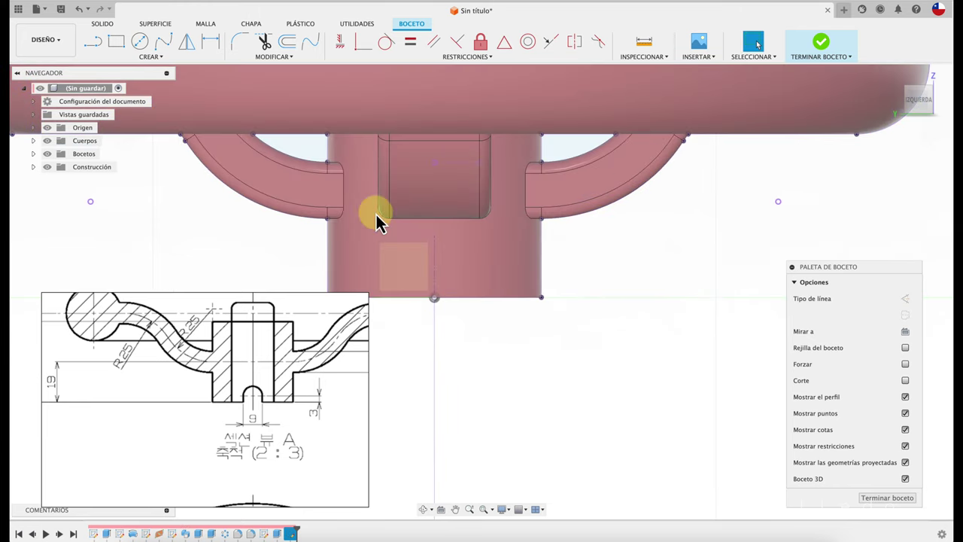
left_click(93, 41)
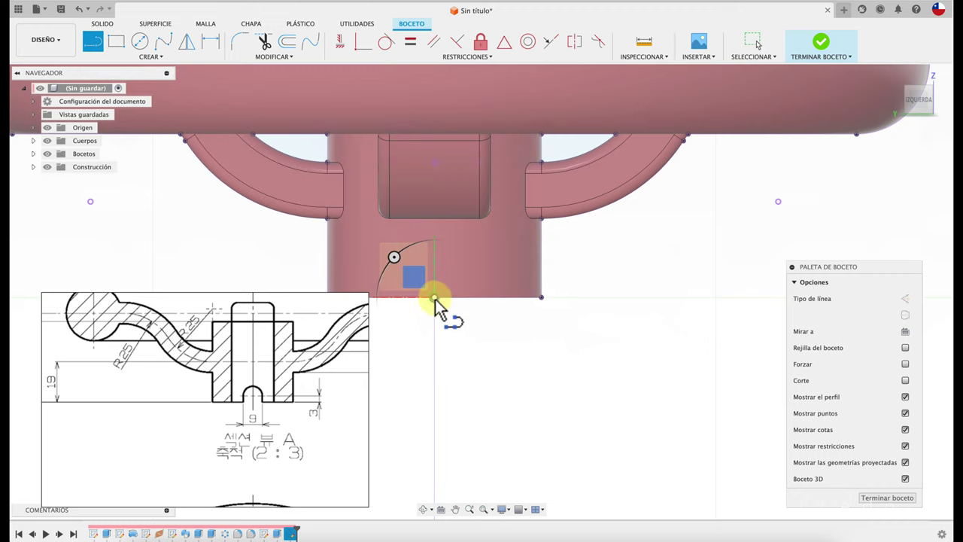
left_click(435, 298)
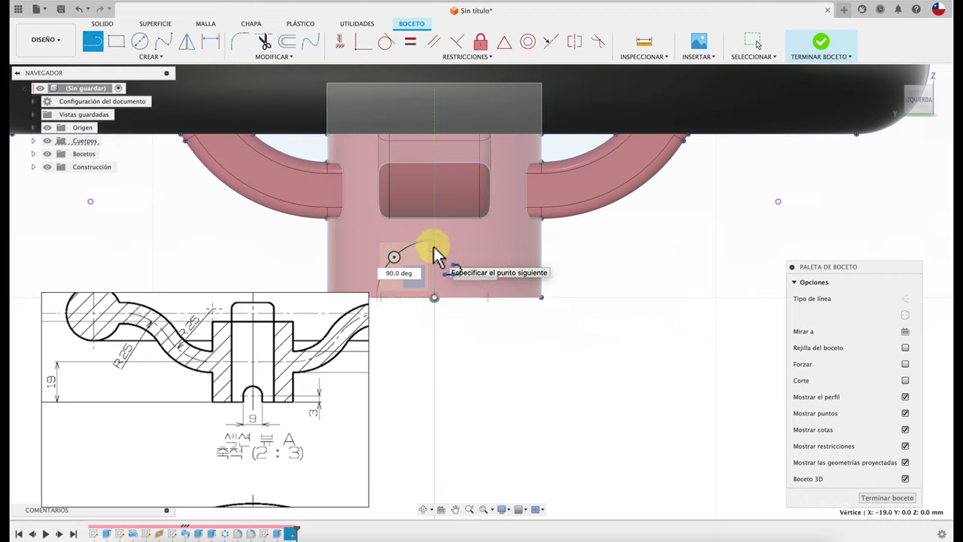
type("3")
key("Return")
key("Escape")
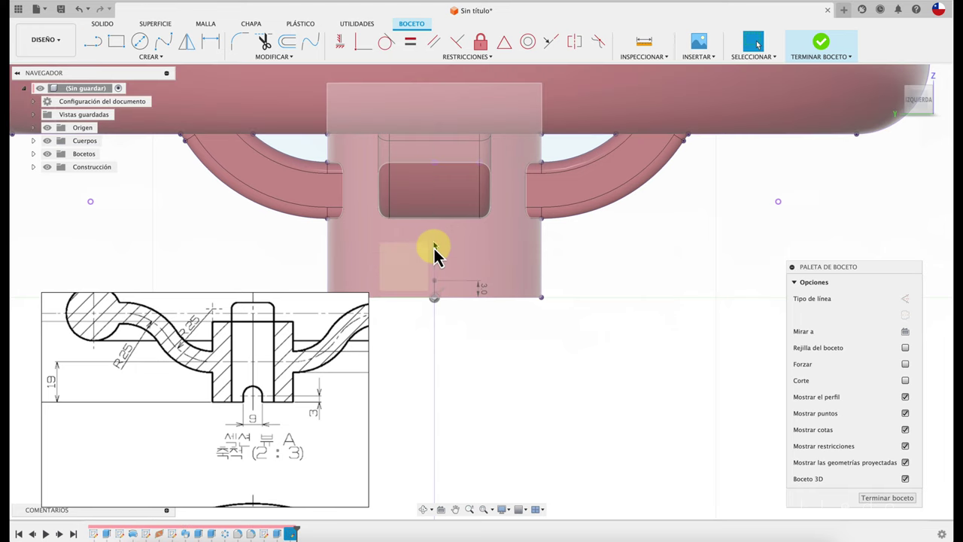
- Draw a 9 mm circle centred at the top of the 3 mm line and select it
left_click(141, 44)
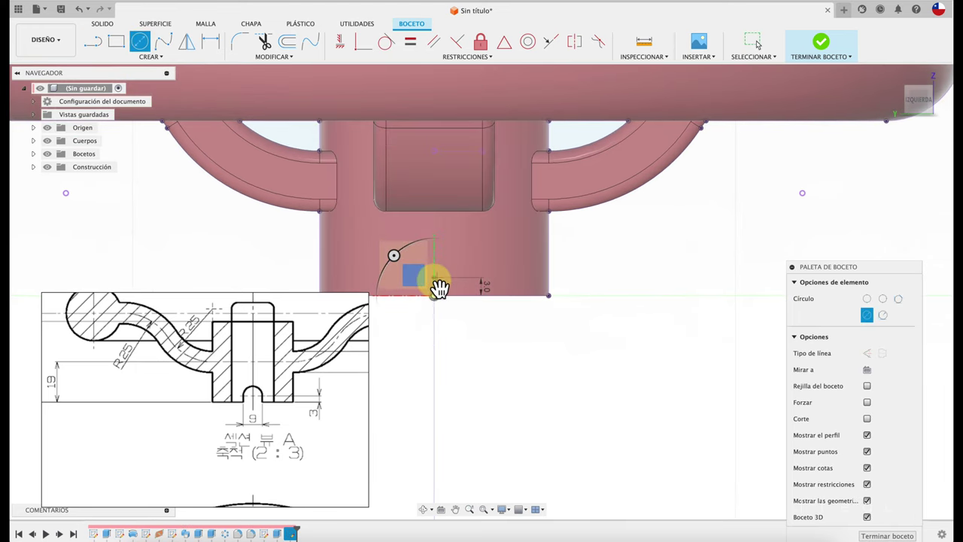
scroll(437, 290, "up", 3)
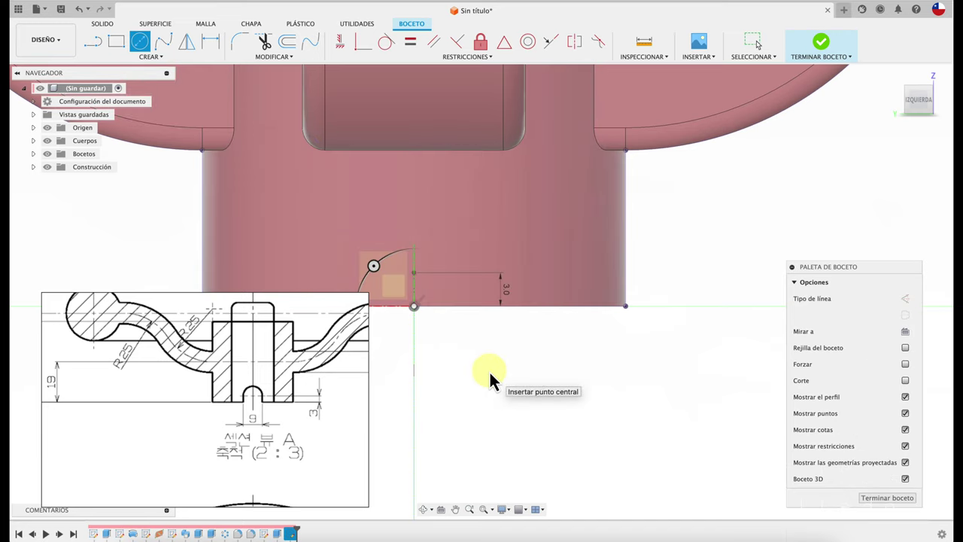
left_click(140, 42)
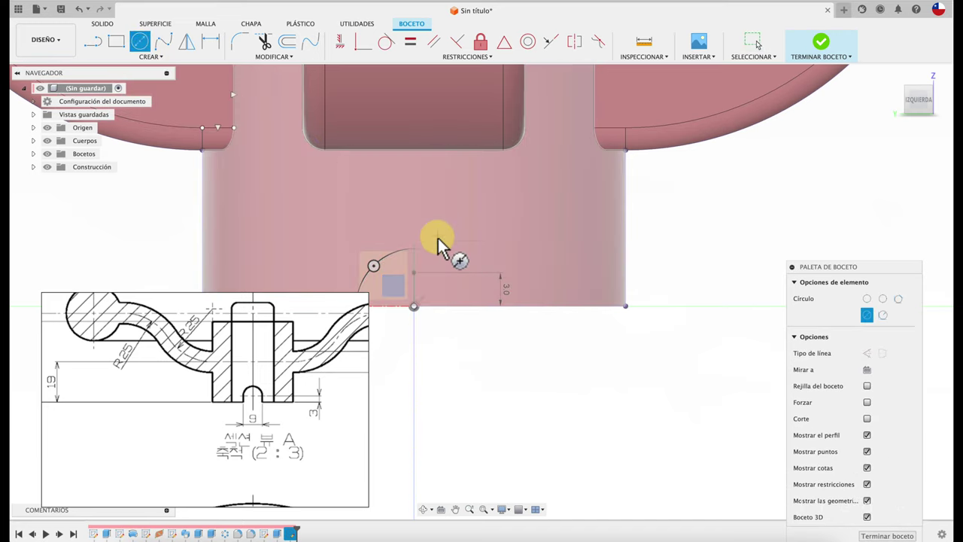
scroll(416, 267, "up", 2)
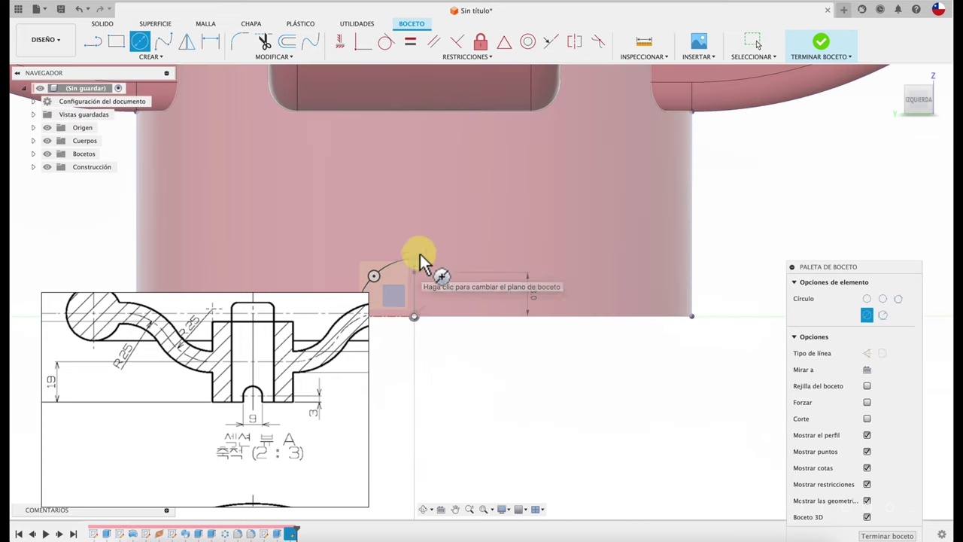
left_click(415, 269)
type("9")
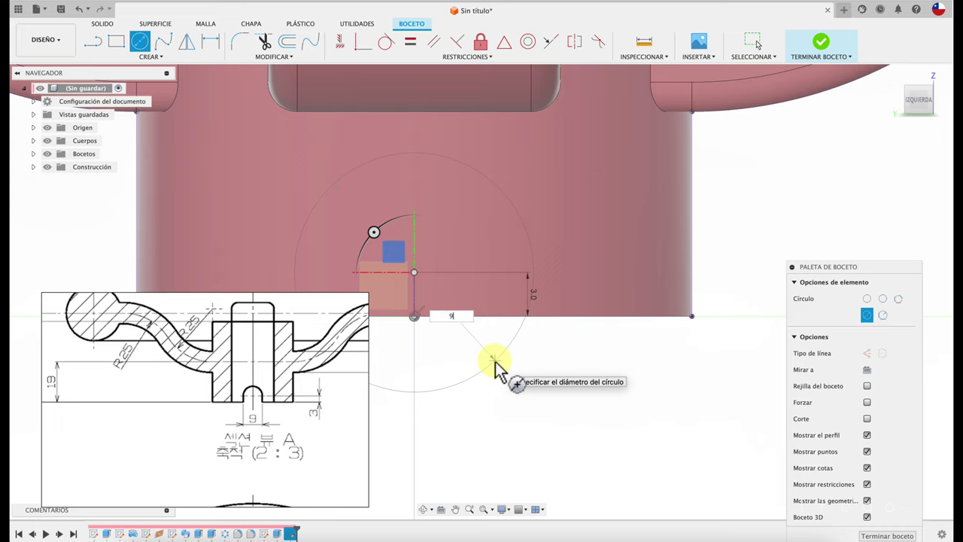
key("Return")
key("Escape")
key("l")
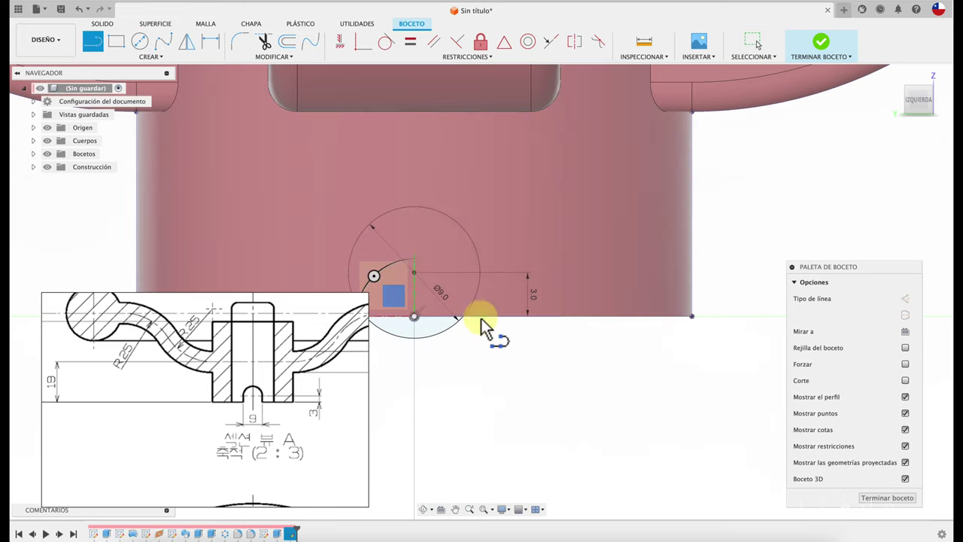
key("Escape")
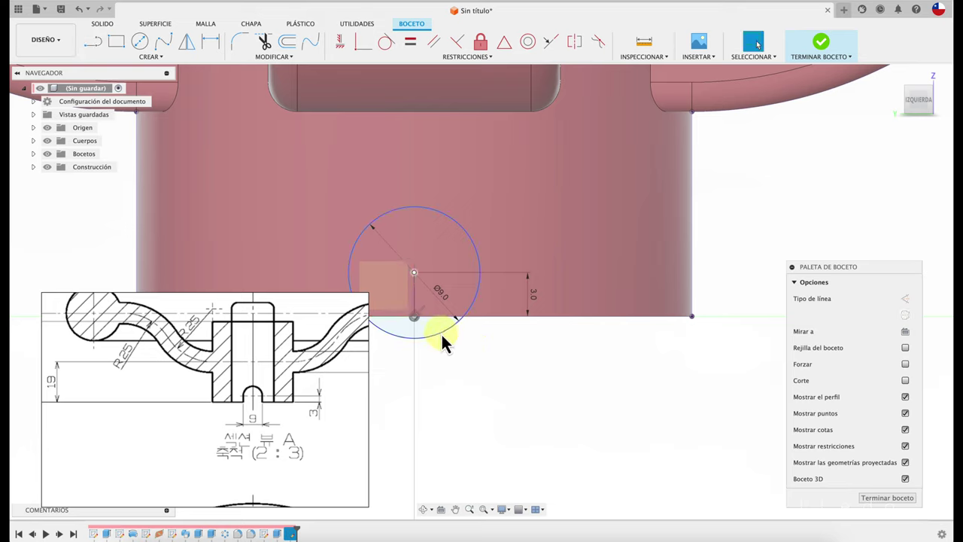
left_click(441, 333)
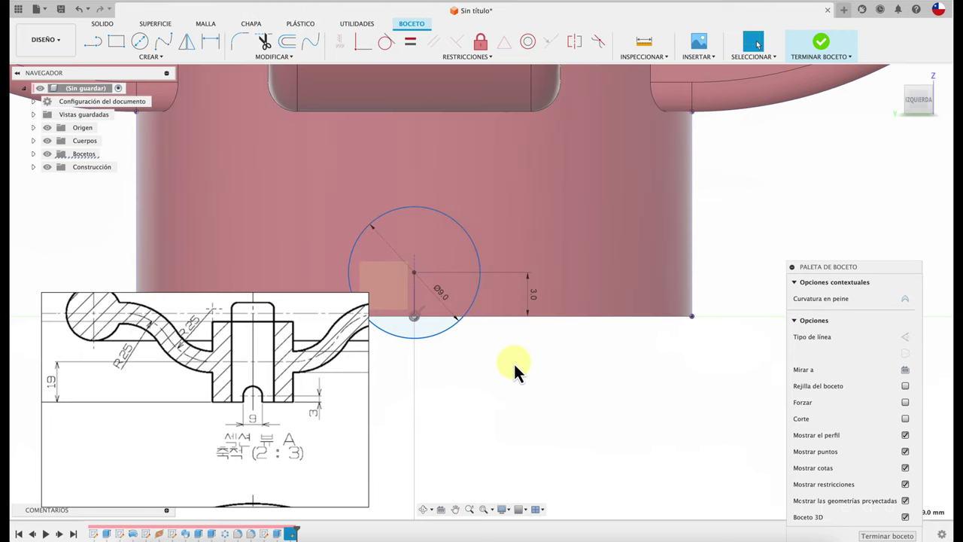
- Project body geometry into the sketch, cancelling the repeated projection
left_click(455, 510)
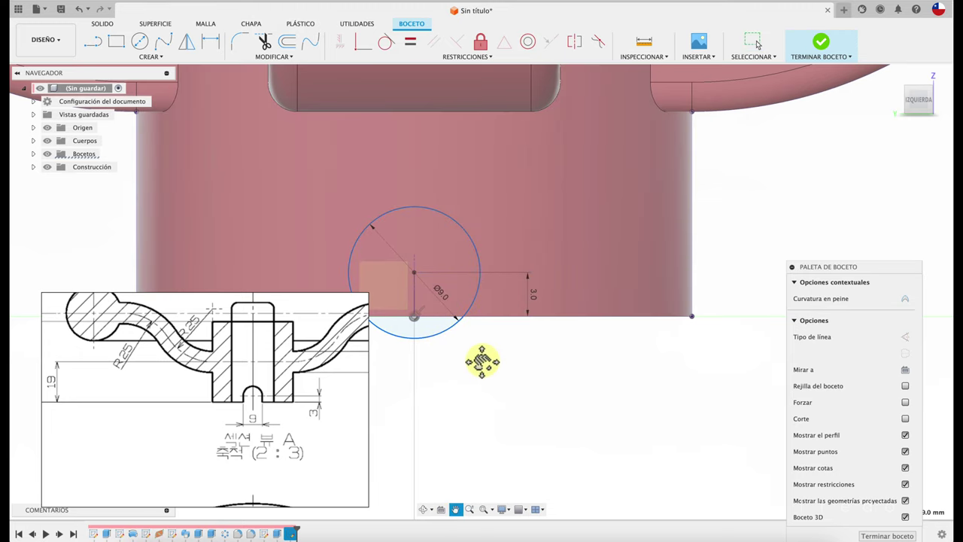
left_click_drag(480, 361, 564, 361)
key("p")
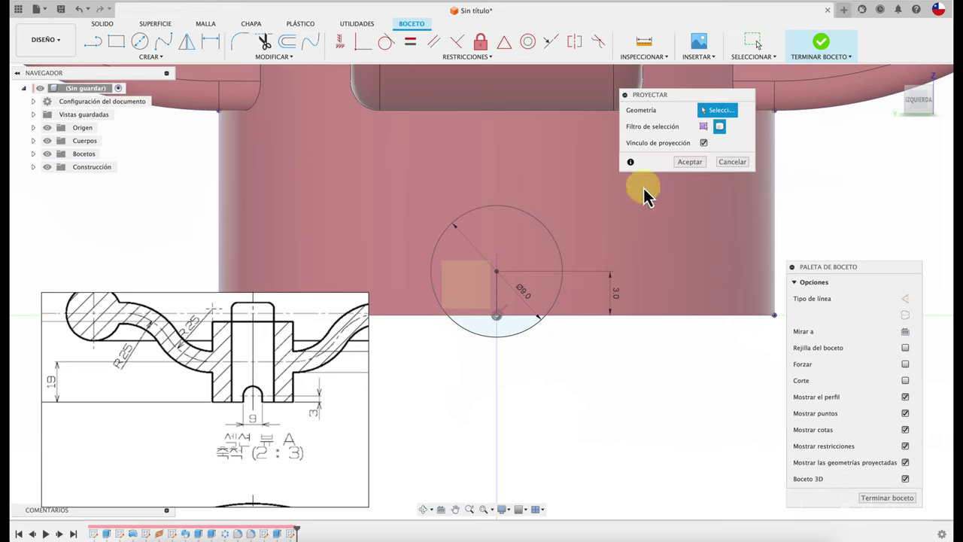
left_click(688, 164)
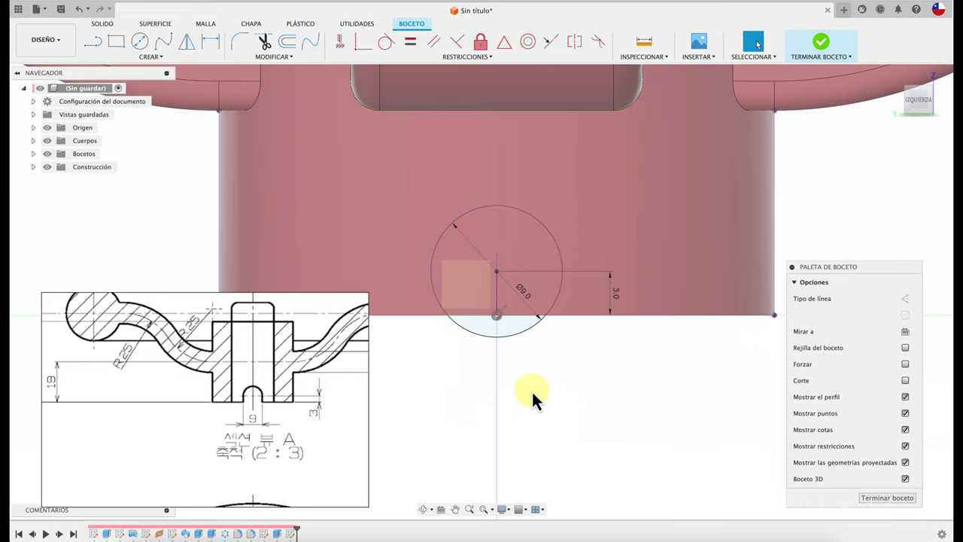
key("p")
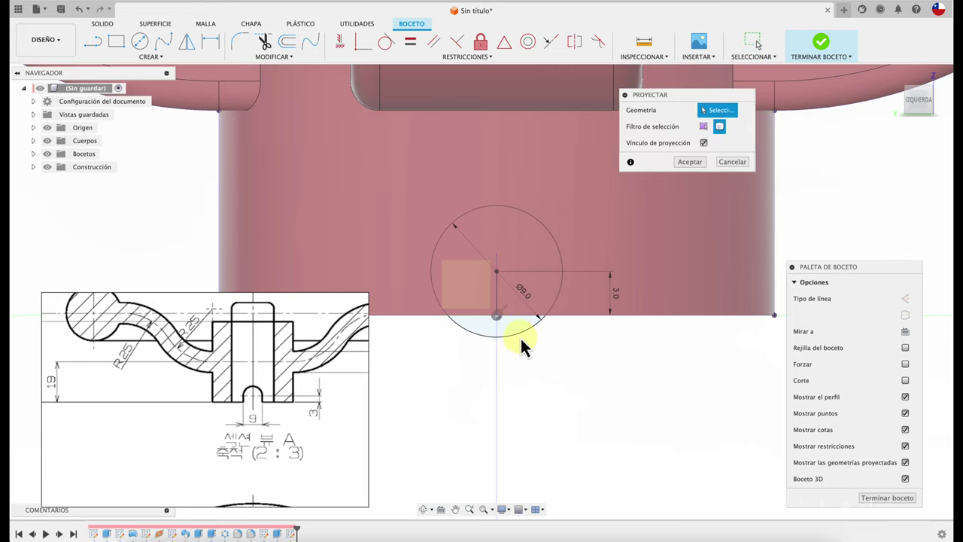
left_click(735, 163)
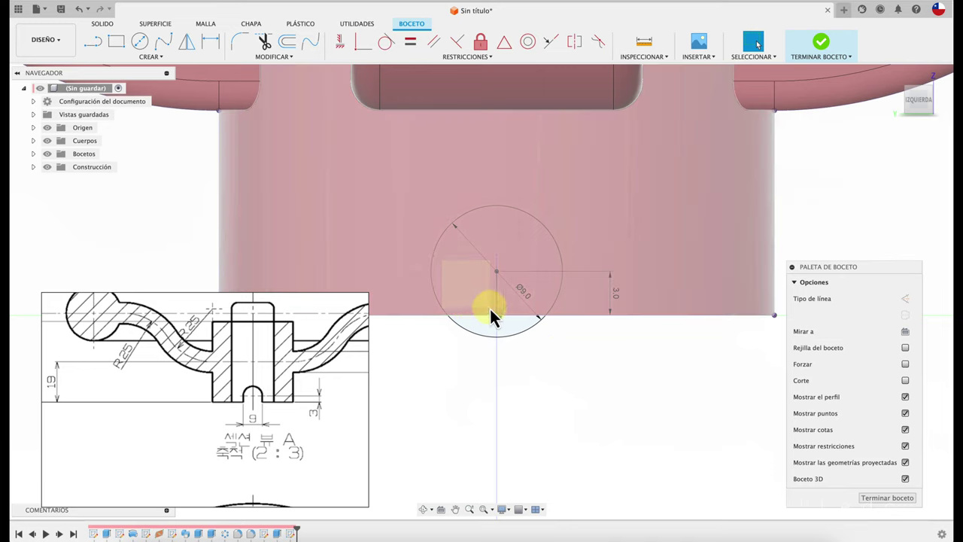
- Offset the vertical centre line 4.5 mm left, then enter -4.5 mm for a second offset
left_click(288, 43)
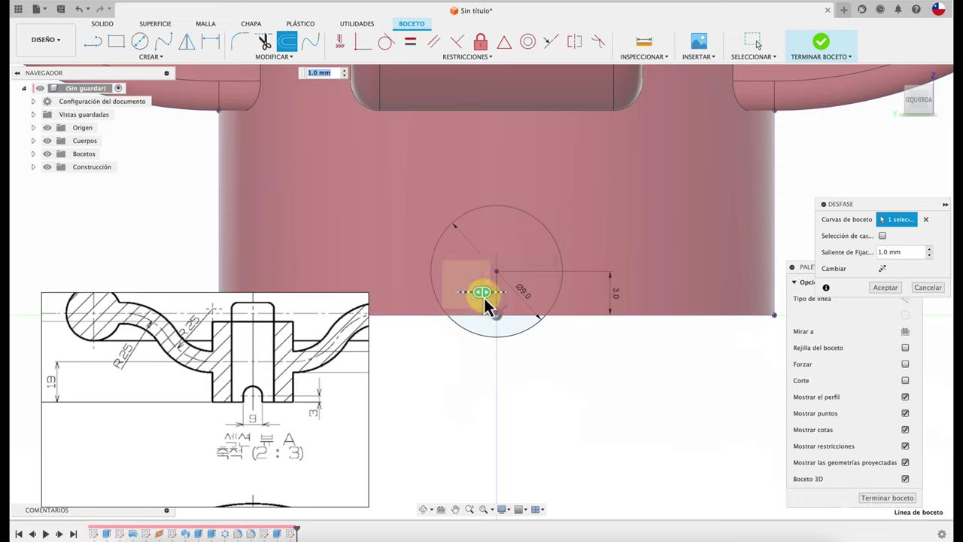
left_click_drag(484, 299, 435, 295)
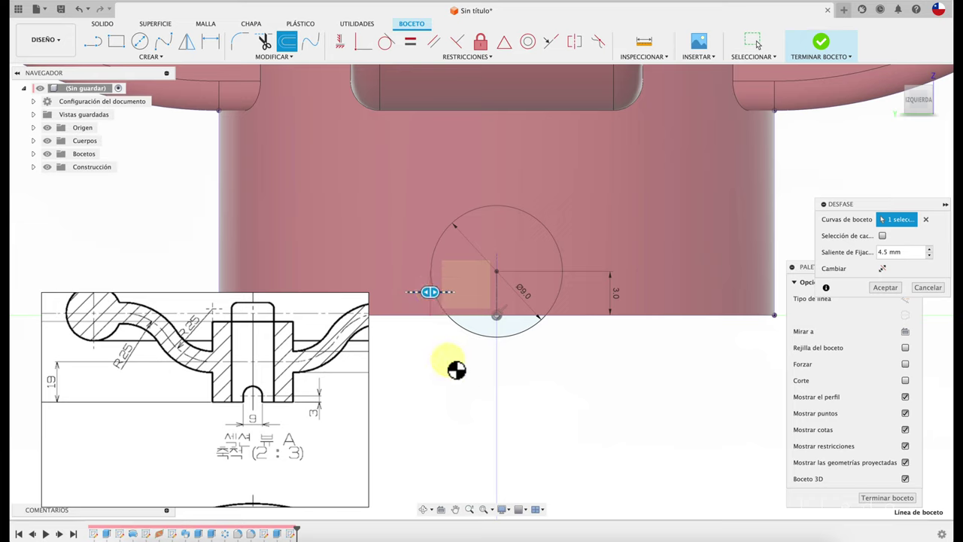
key("Return")
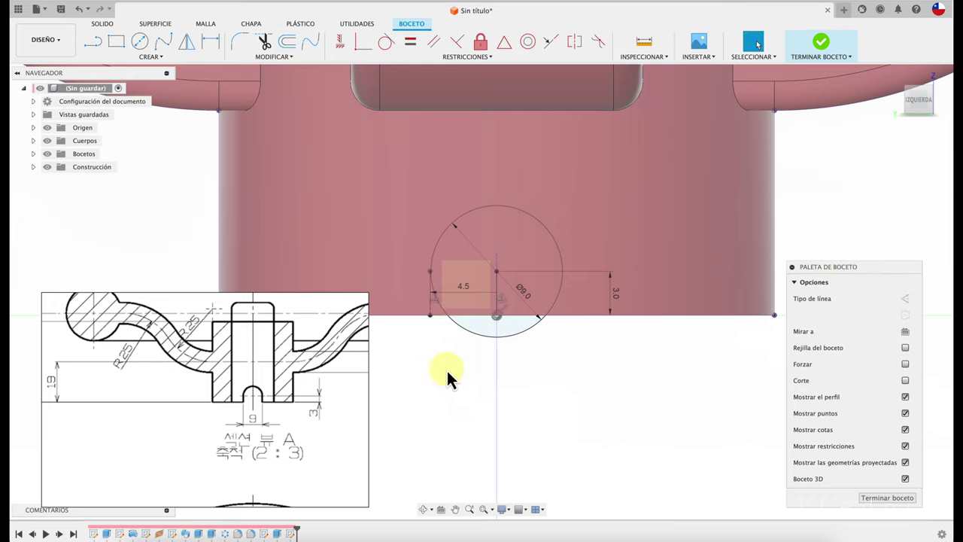
left_click(287, 42)
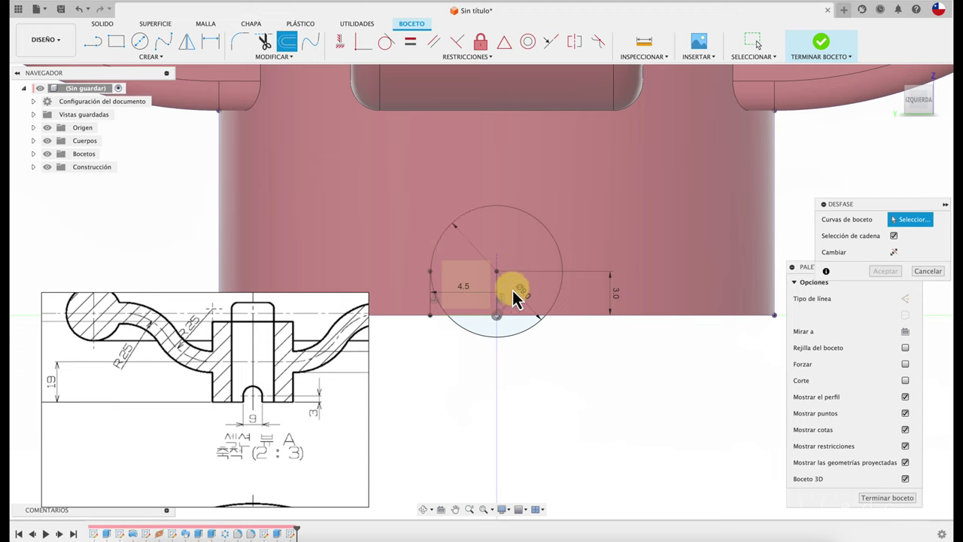
left_click(498, 305)
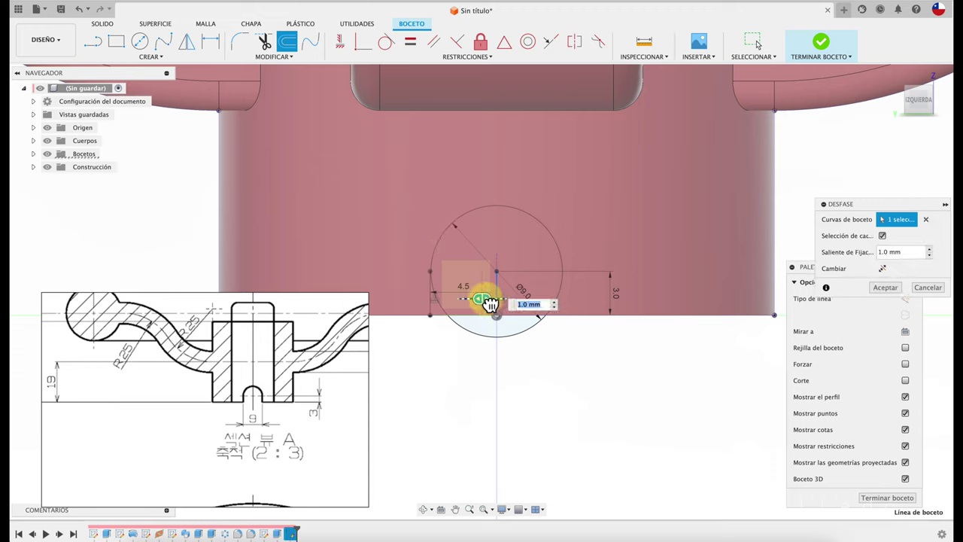
left_click_drag(493, 301, 559, 303)
type("-")
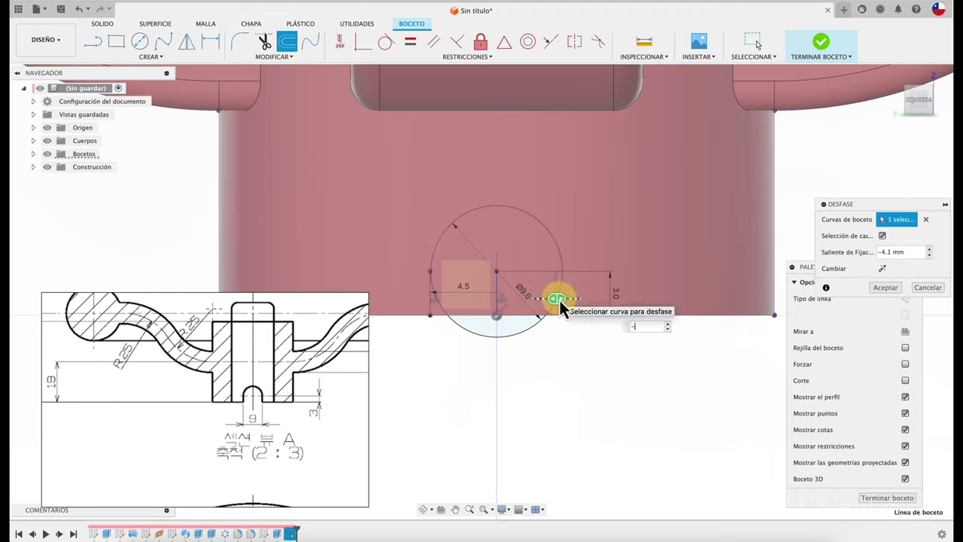
type("4.5")
- Confirm the second 4.5 mm offset and toggle the section view on and off
left_click(885, 287)
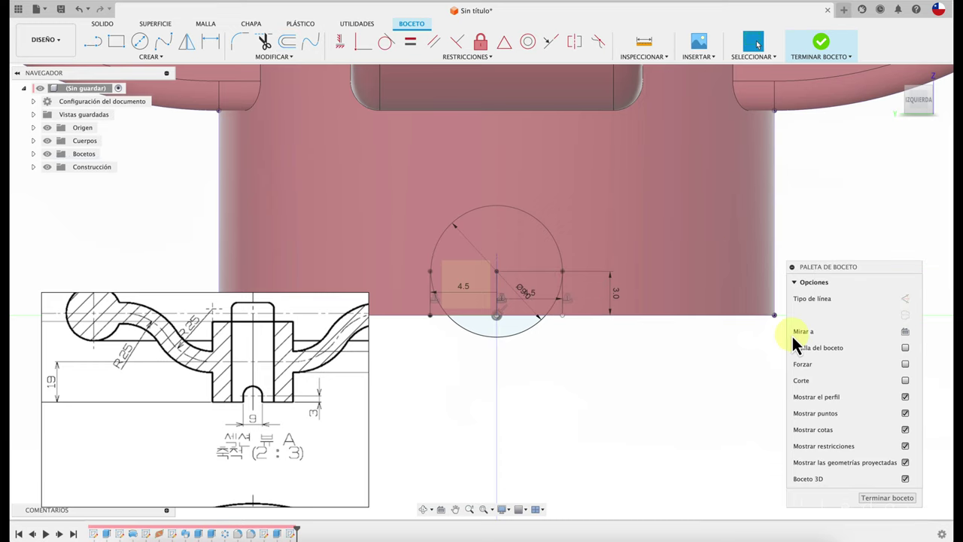
middle_click_drag(660, 393, 660, 392, "shift")
left_click(905, 380)
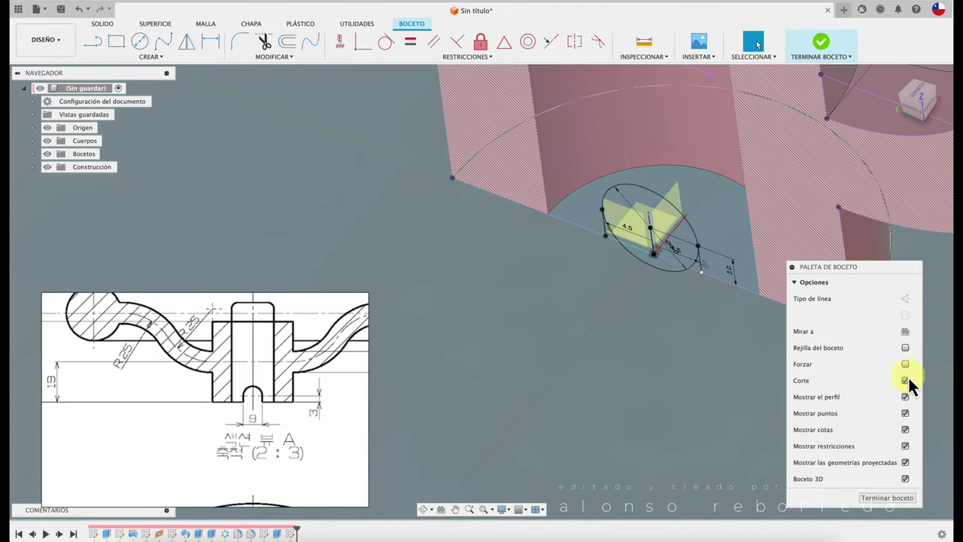
left_click(907, 380)
mouse_move(608, 467)
middle_mouse_down("shift")
mouse_move(624, 389)
mouse_move(580, 398)
mouse_move(574, 347)
middle_mouse_up("shift")
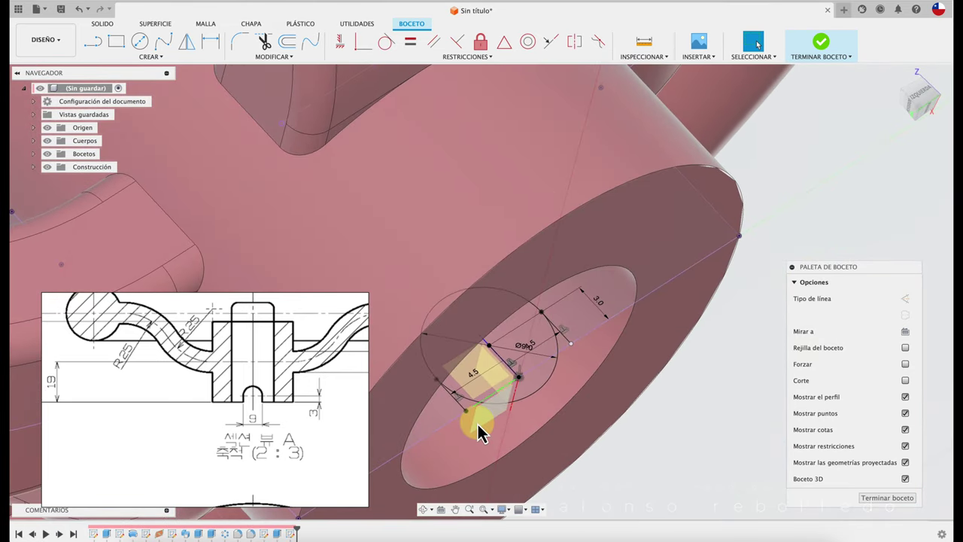
- Try a line and a trim on the keyway sketch, then undo the trim
left_click(95, 40)
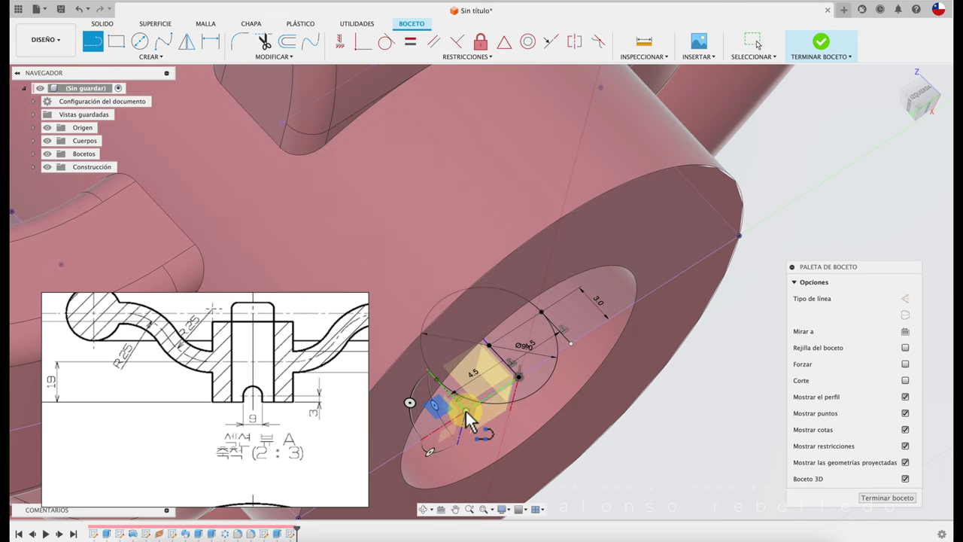
left_click(466, 411)
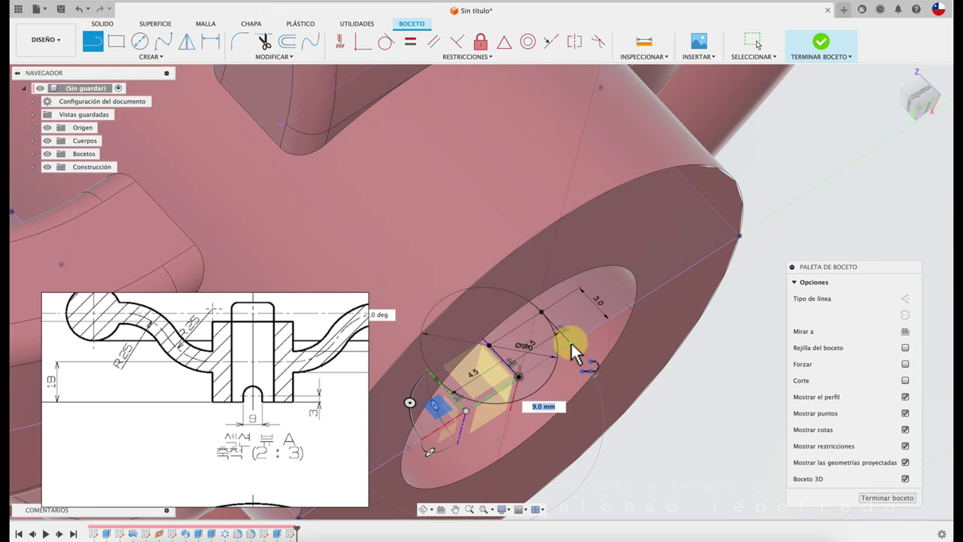
key("Escape")
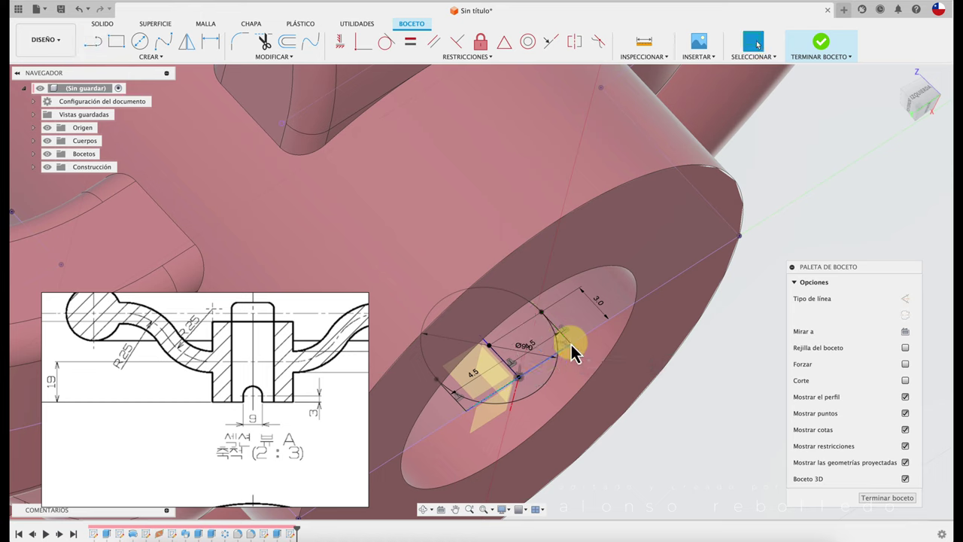
key("t")
left_click(549, 379)
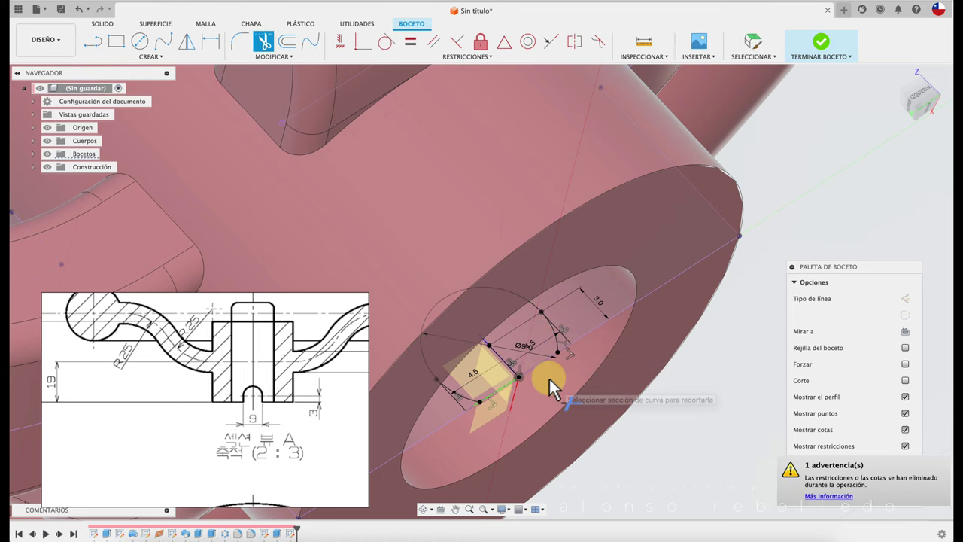
left_click(556, 341)
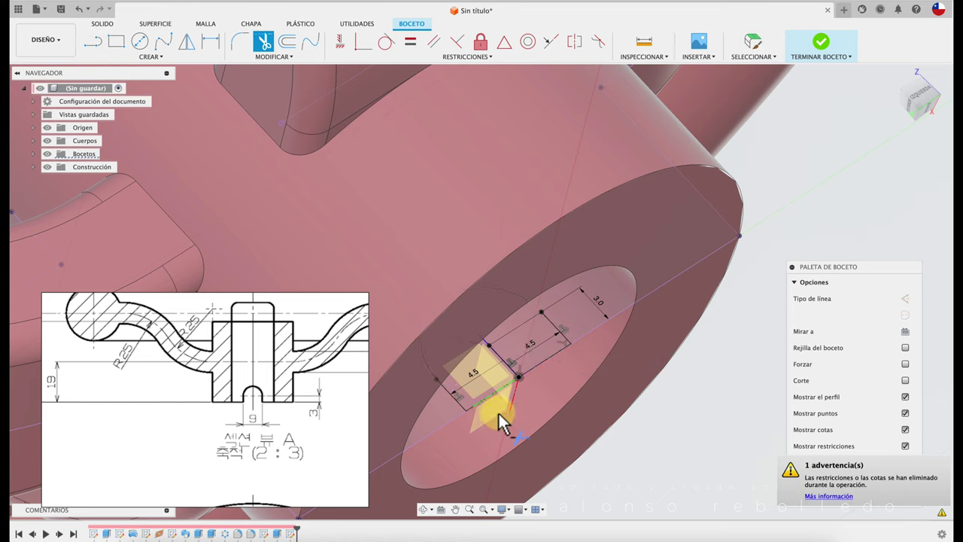
key("Escape")
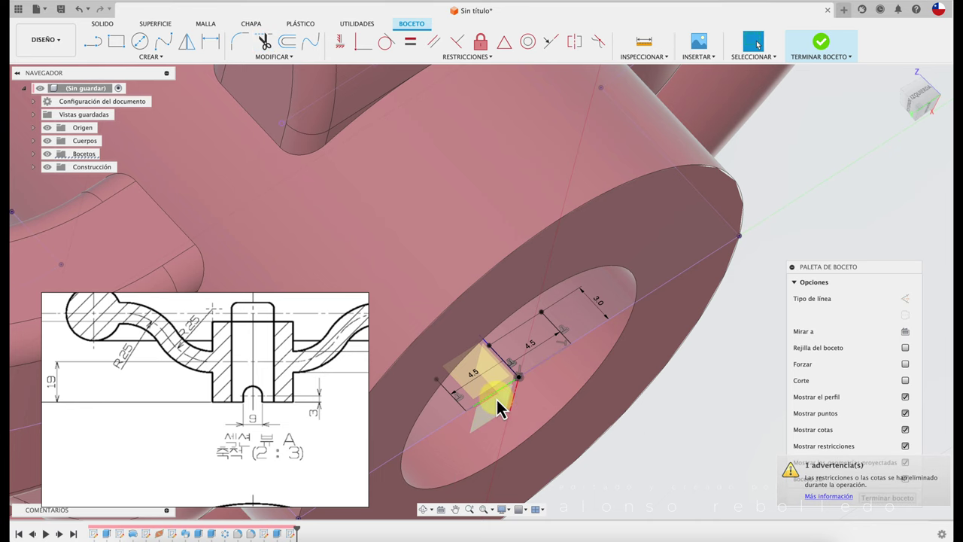
key("ctrl+z")
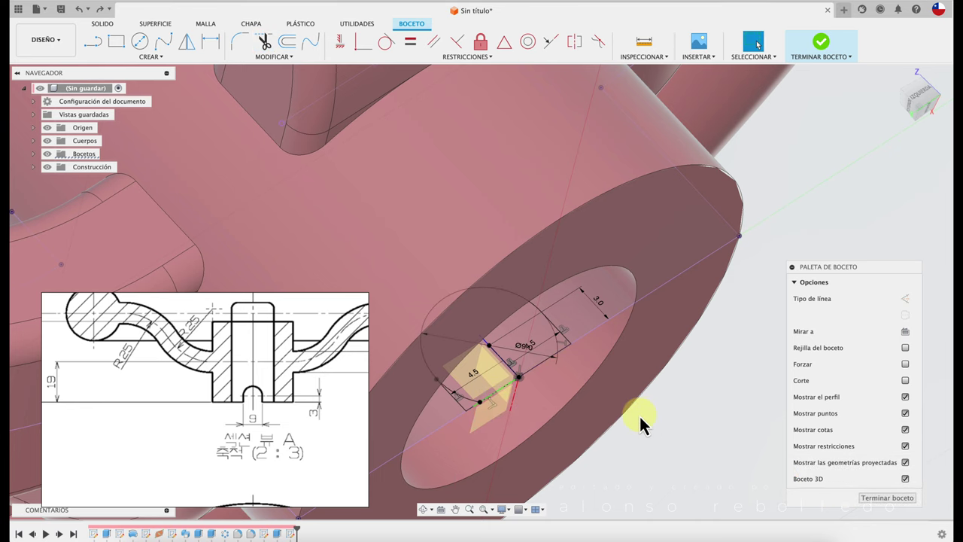
- Extrude the keyway profile as a 10.3 mm cut and add a second profile
key("e")
left_click(640, 415)
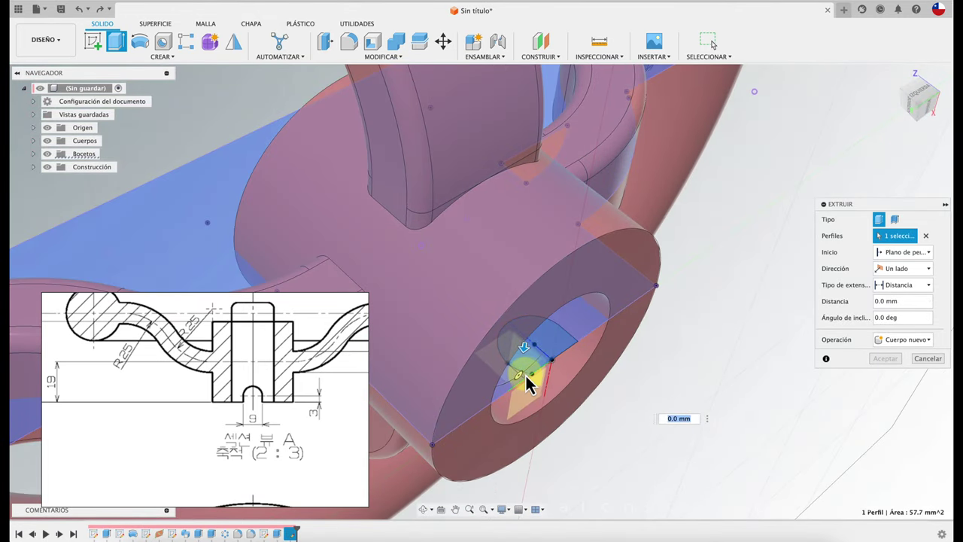
scroll(533, 388, "up", 5)
mouse_move(624, 386)
middle_mouse_down("shift")
mouse_move(594, 269)
mouse_move(609, 243)
mouse_move(566, 252)
middle_mouse_up("shift")
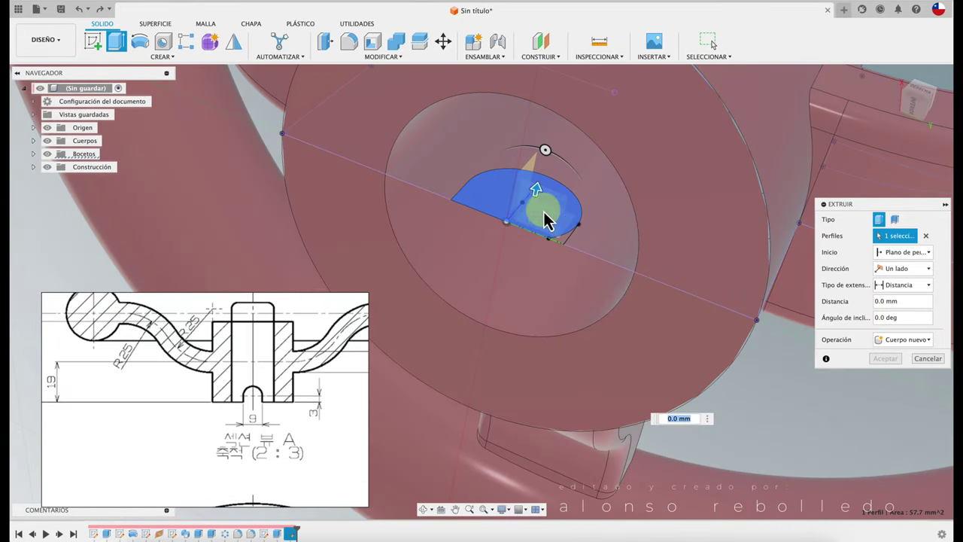
left_click_drag(536, 189, 577, 69)
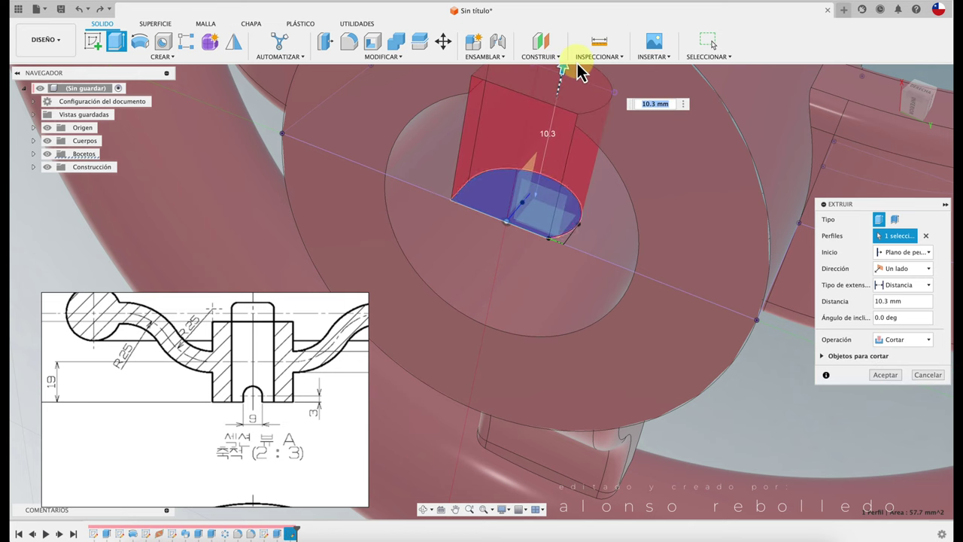
scroll(563, 241, "up", 5)
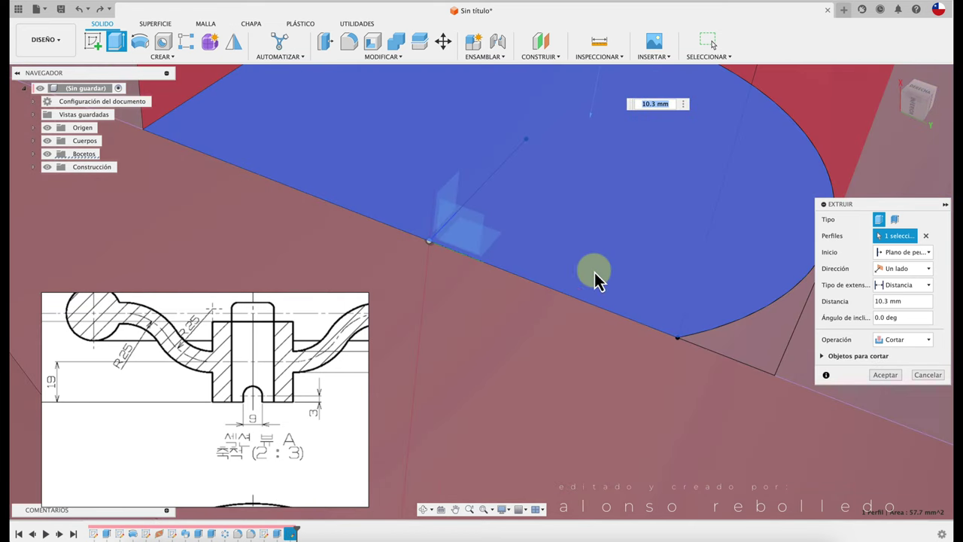
left_click(751, 363)
scroll(748, 362, "down", 5)
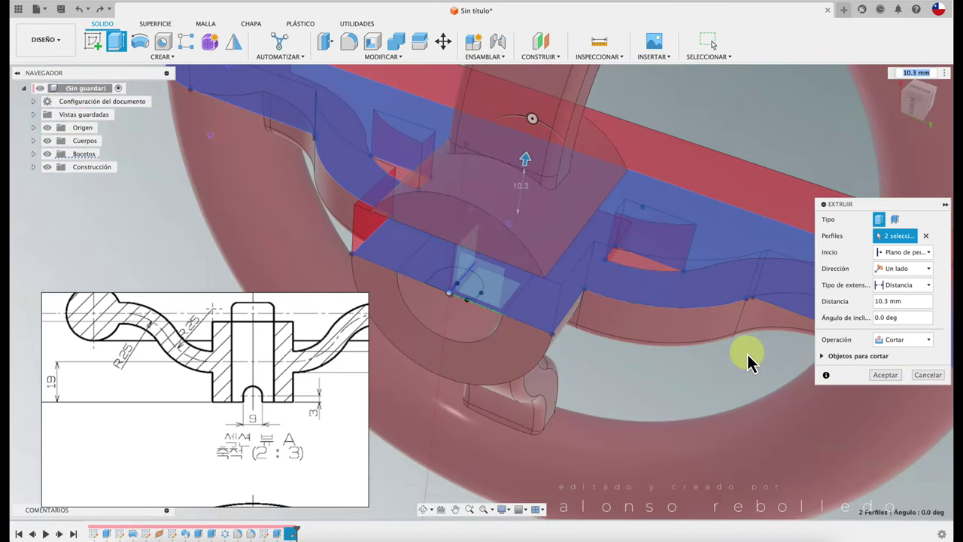
- Close the extrusion without applying it and draw a 4.5 mm line from the sketch point
left_click(928, 375)
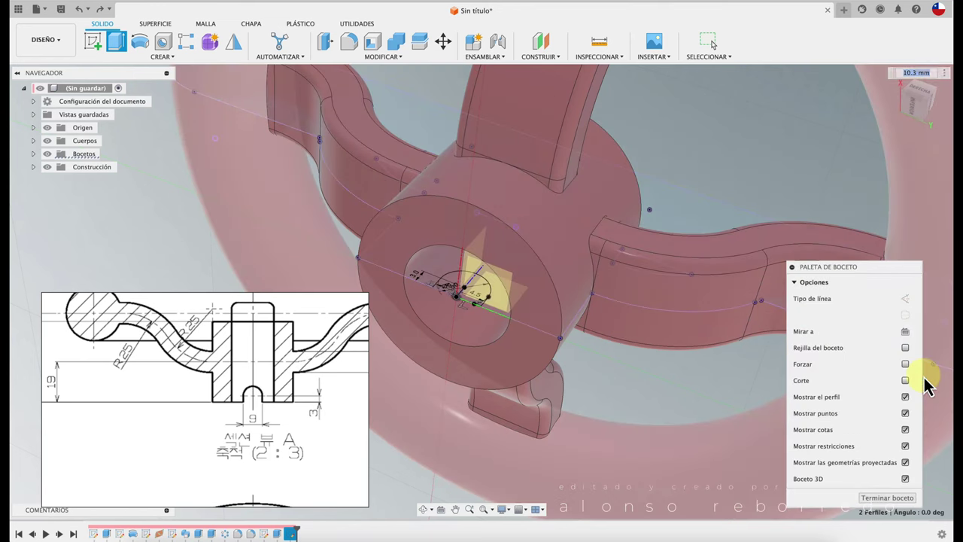
scroll(612, 351, "up", 2)
scroll(495, 342, "up", 3)
scroll(532, 331, "up", 2)
scroll(535, 329, "up", 1)
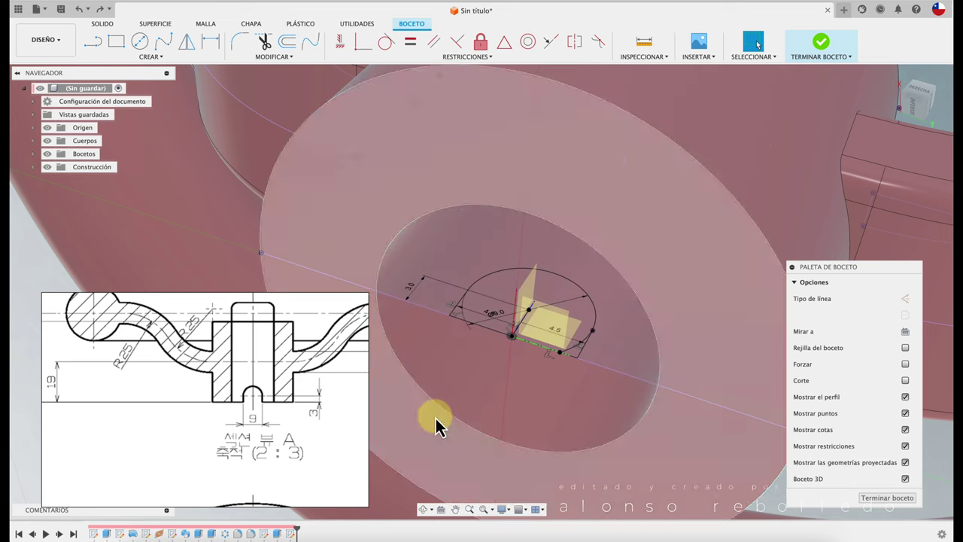
key("l")
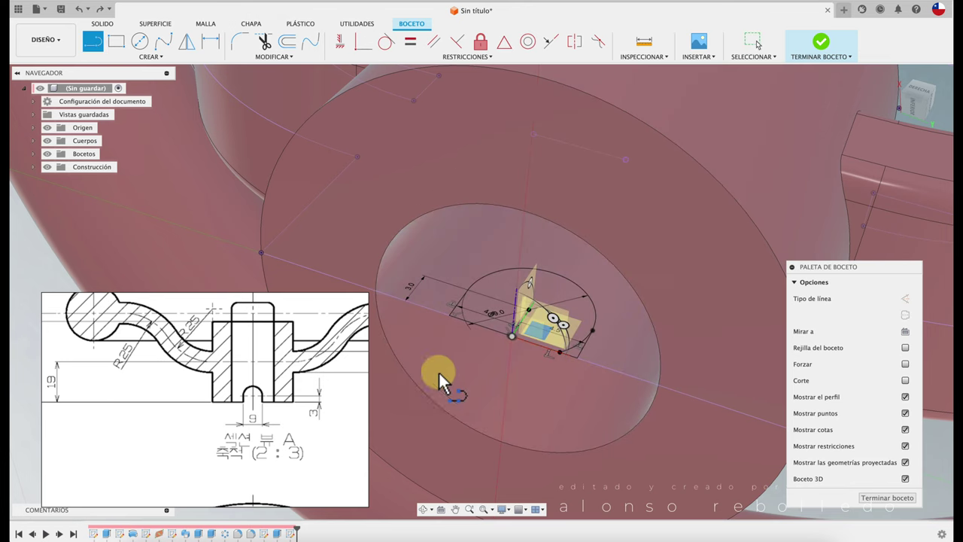
left_click(512, 336)
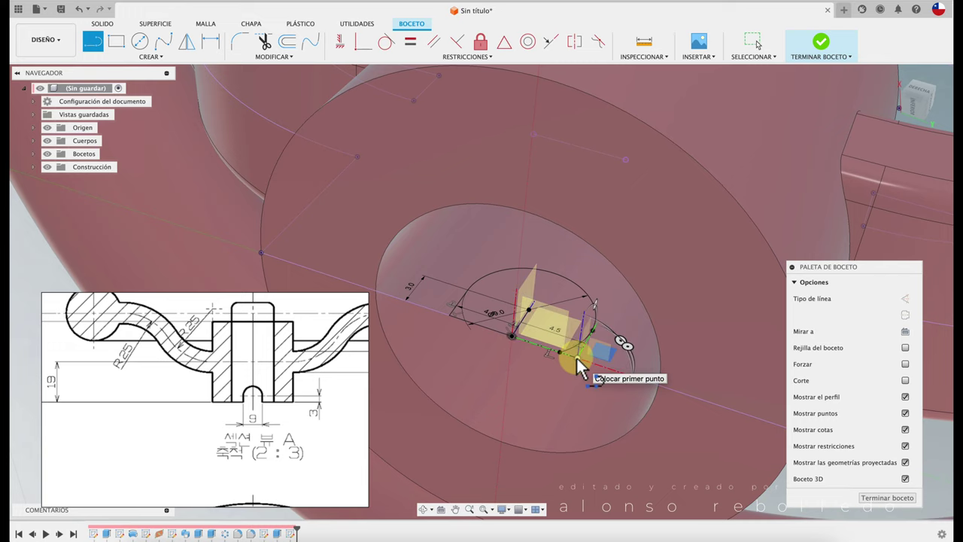
left_click(576, 358)
- Trim away a section of the bore circle and the slanted segment at the right end
key("t")
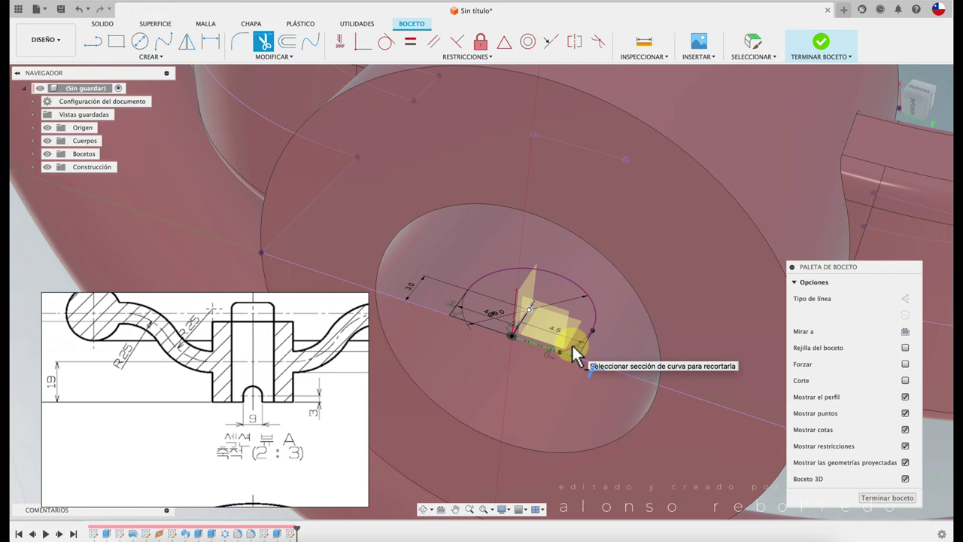
left_click(587, 338)
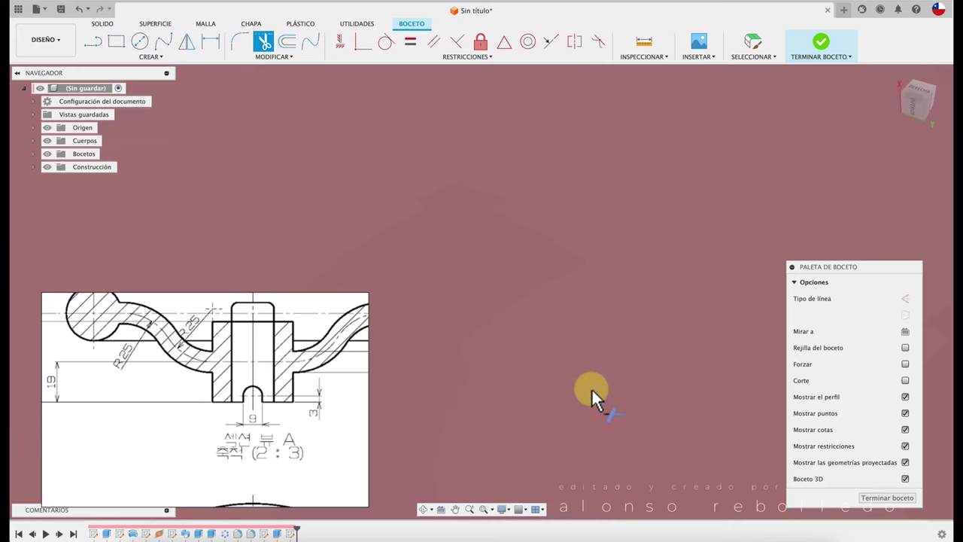
scroll(592, 388, "up", 3)
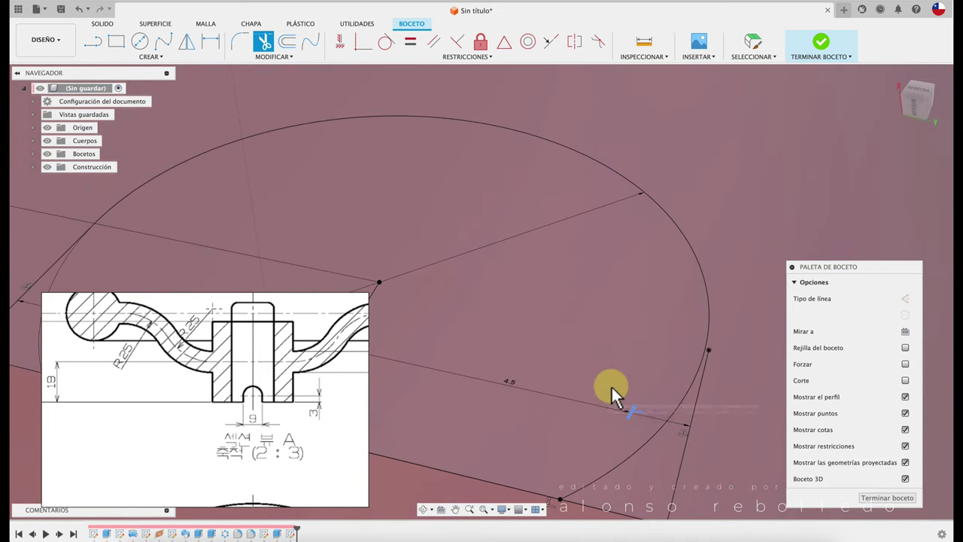
scroll(611, 385, "down", 1)
scroll(624, 404, "down", 2)
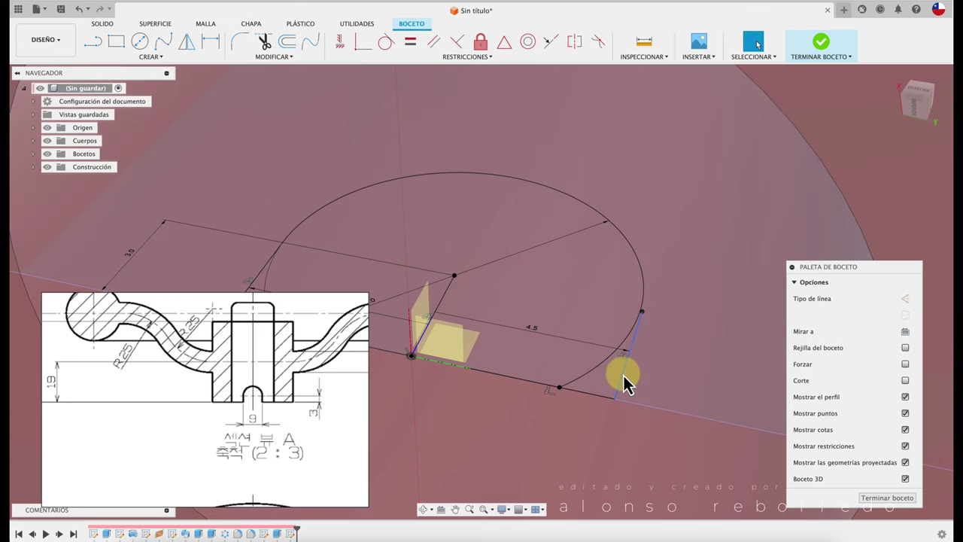
left_click(624, 378)
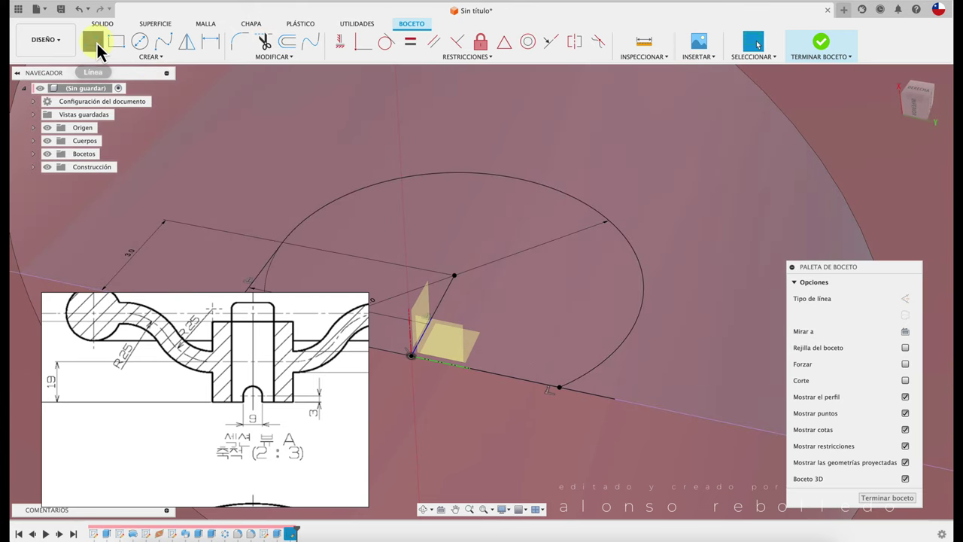
left_click(92, 41)
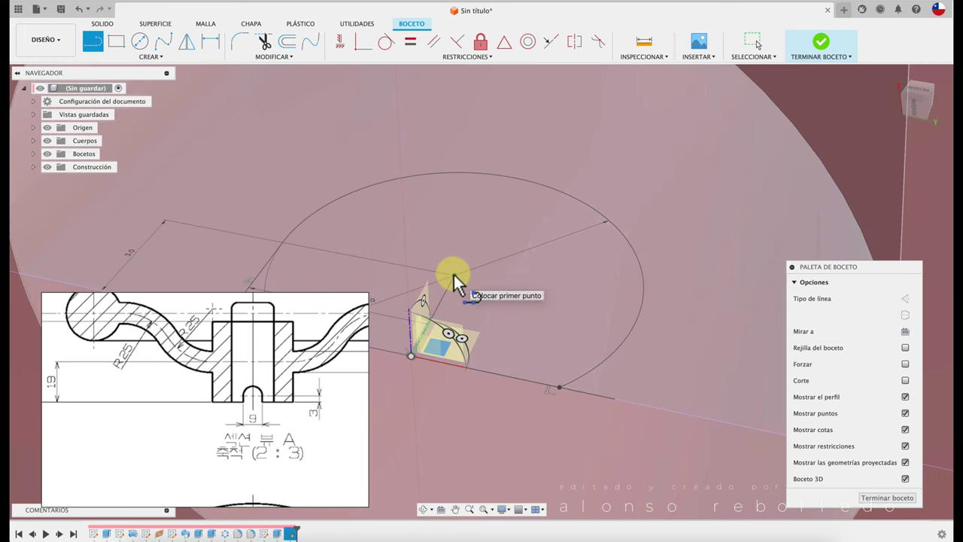
- Draw two more keyway outline lines, including a 3.0 mm side line on the circle
left_click(454, 275)
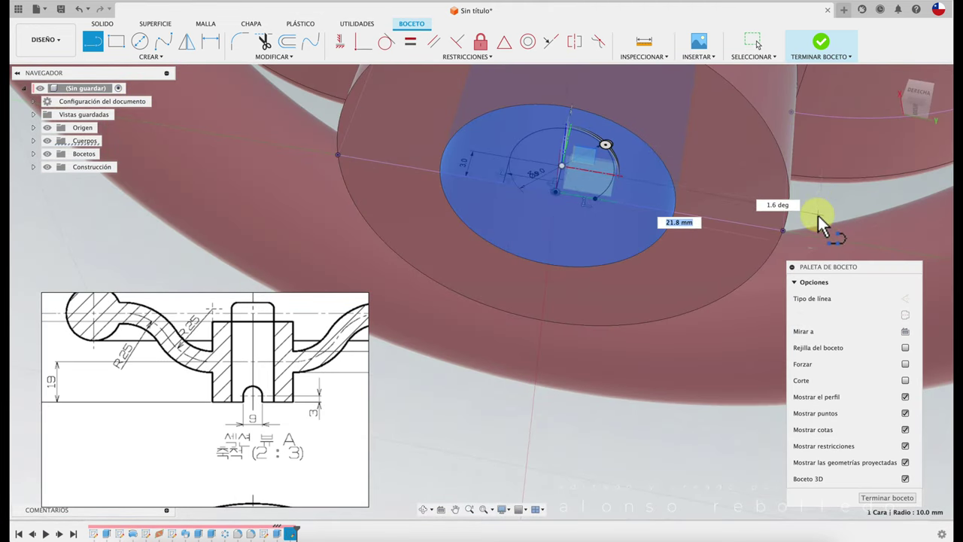
left_click(820, 209)
key("Escape")
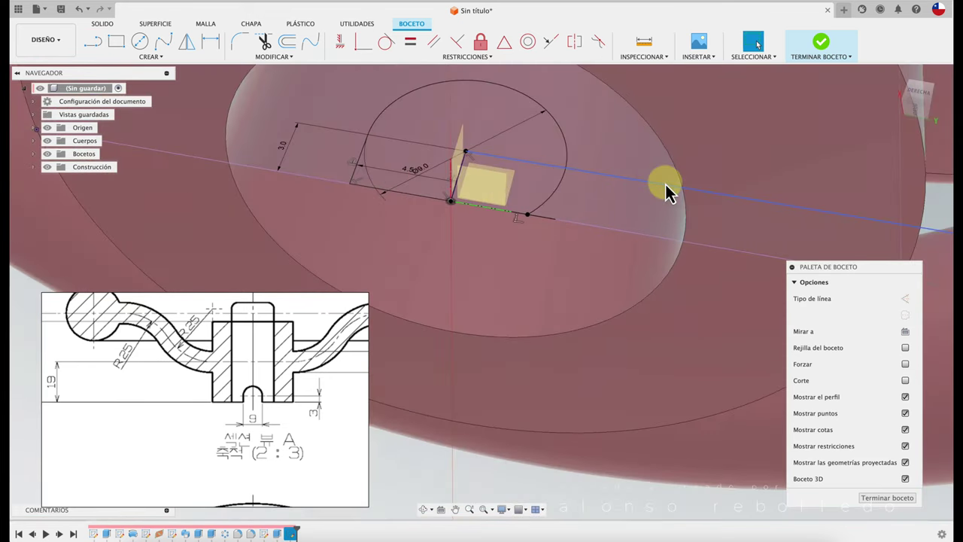
key("l")
left_click(555, 164)
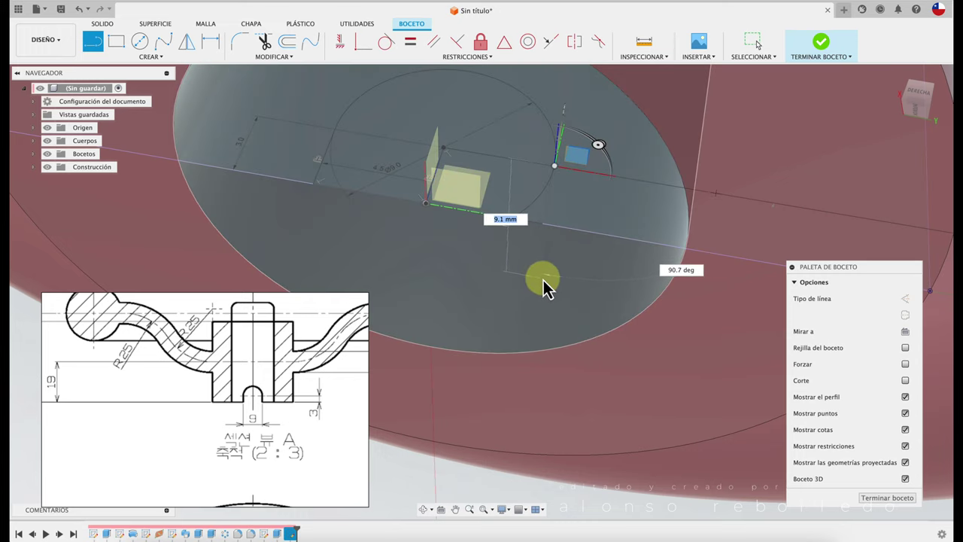
left_click(542, 224)
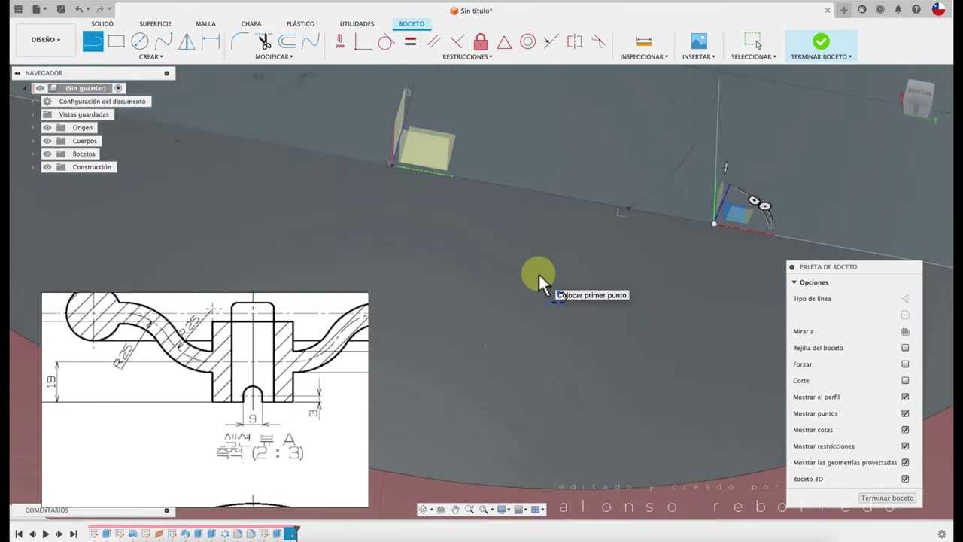
- Trim the circle's lower-right arc and finish the keyway sketch
key("t")
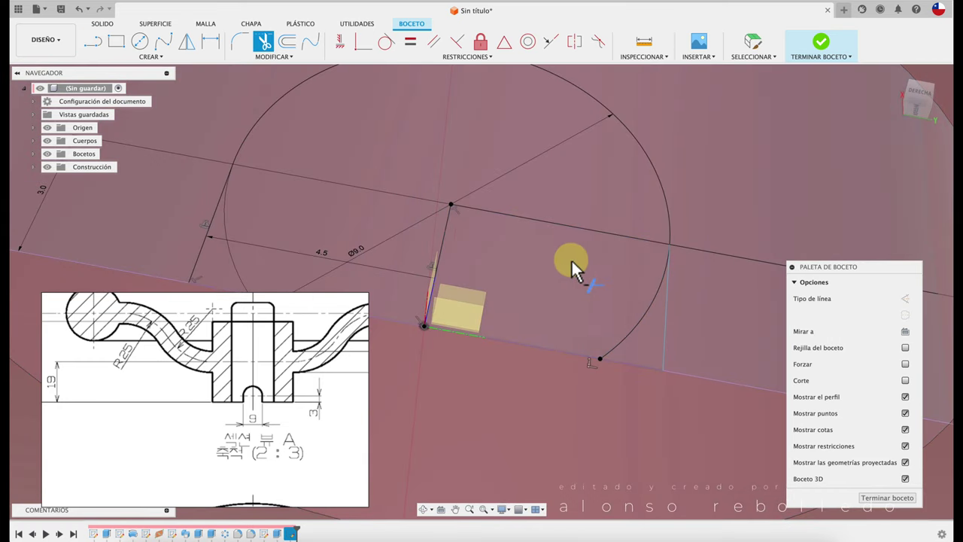
left_click(631, 331)
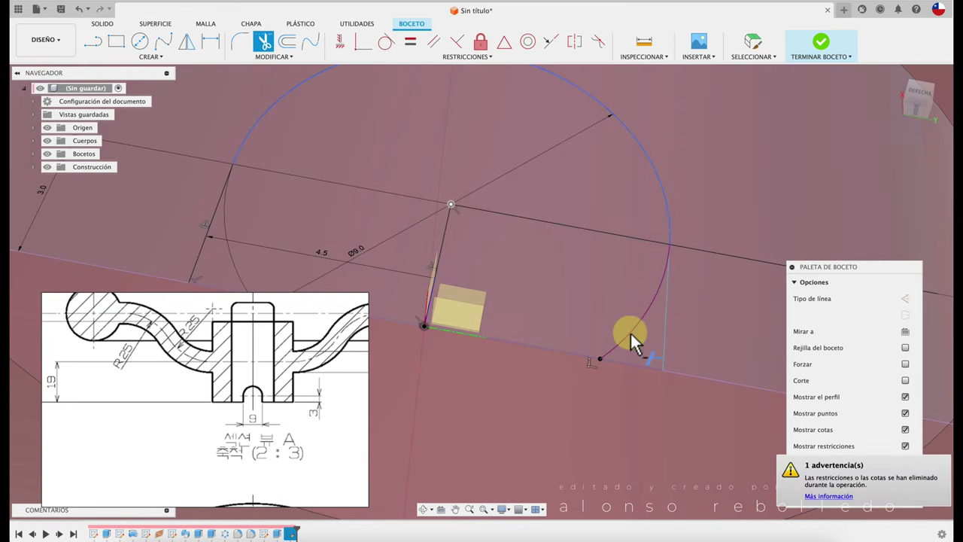
scroll(632, 399, "down", 5)
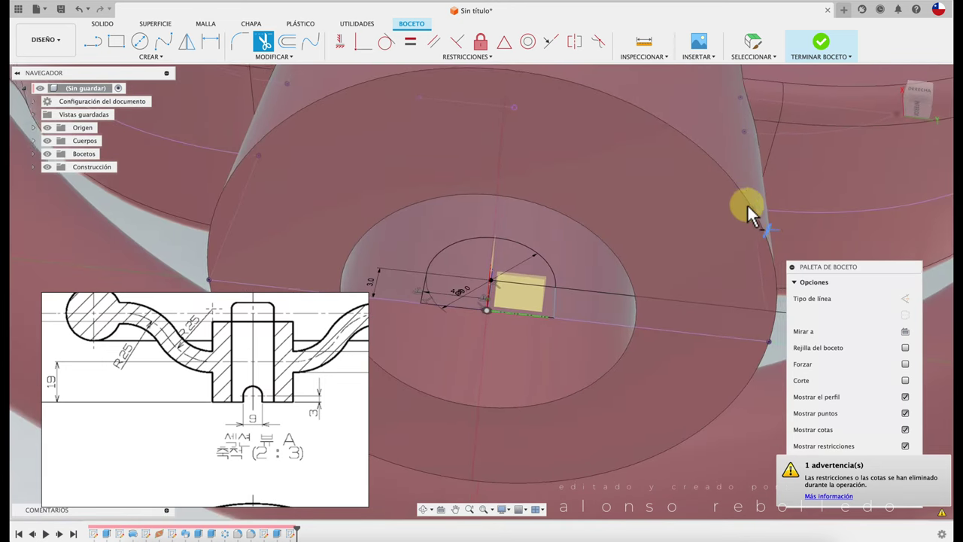
left_click(821, 49)
- Extrude both keyway profiles as a 25.6 mm symmetric cut through the hub base
key("e")
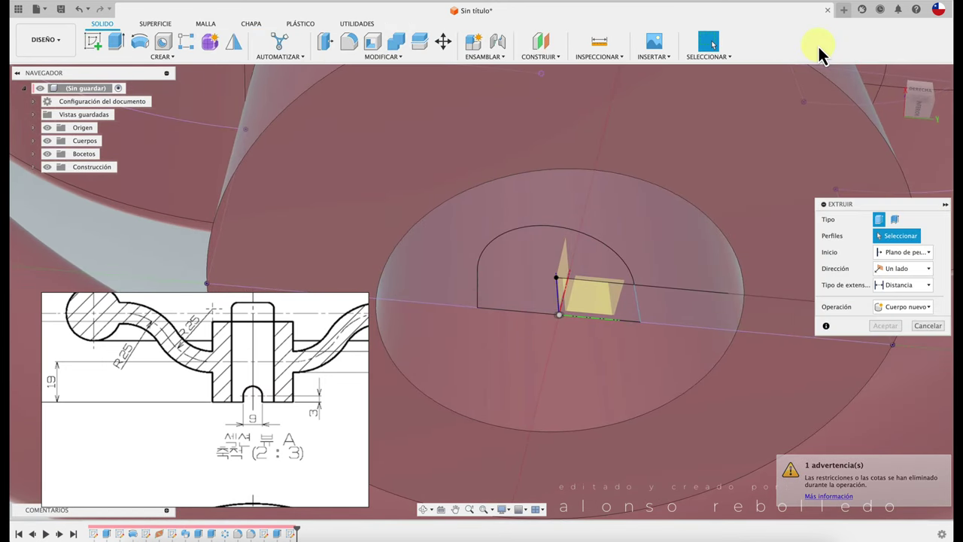
left_click(629, 316)
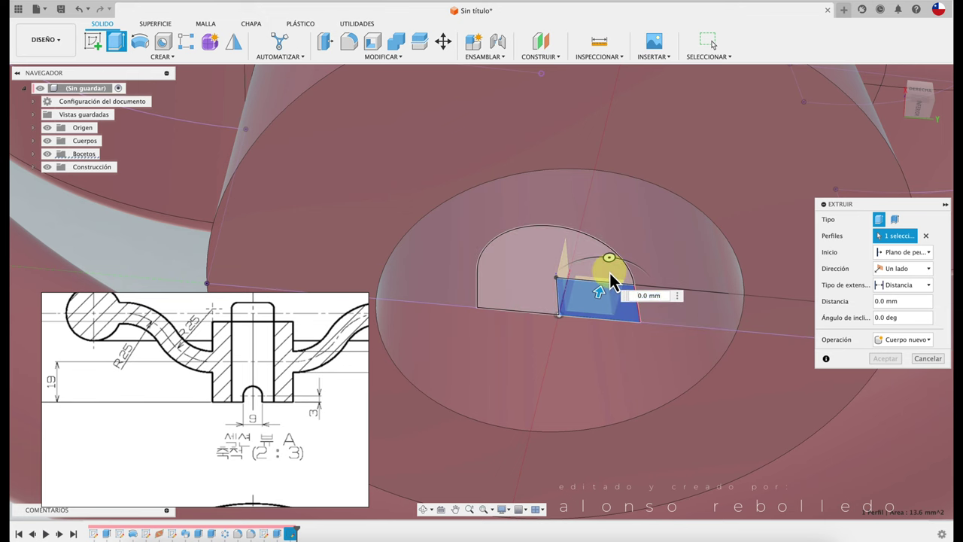
left_click(550, 301)
mouse_move(572, 326)
middle_mouse_down("shift")
mouse_move(580, 279)
mouse_move(548, 280)
middle_mouse_up("shift")
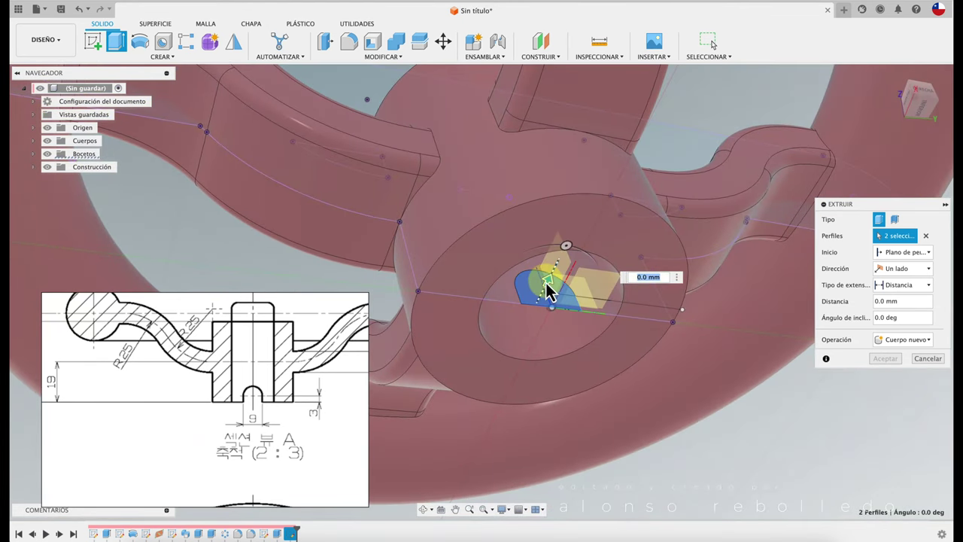
mouse_move(550, 284)
left_mouse_down()
mouse_move(656, 146)
mouse_move(651, 181)
left_mouse_up()
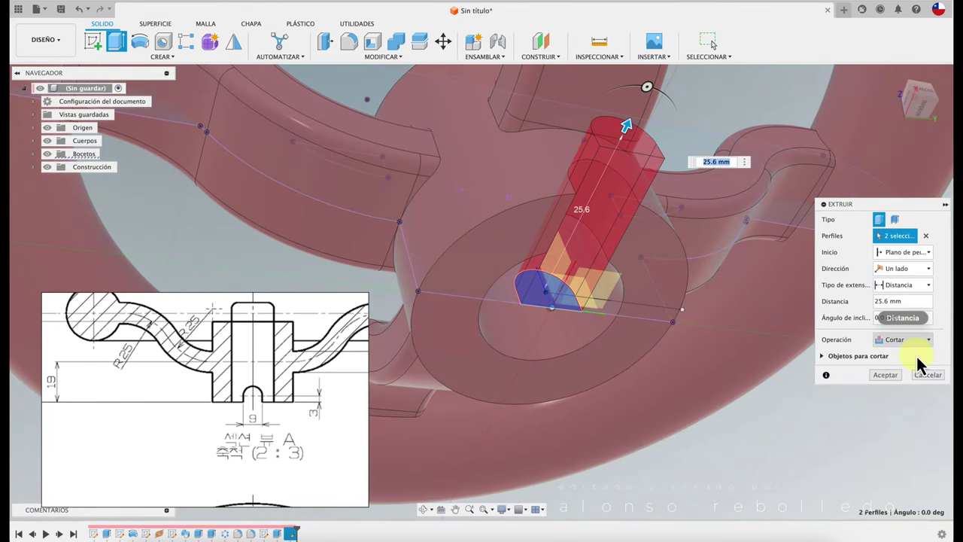
left_click(929, 286)
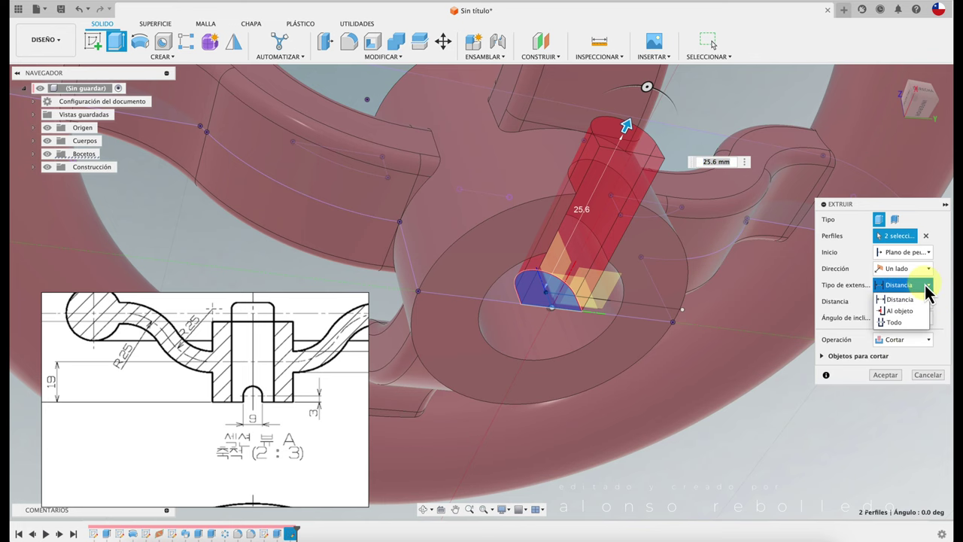
left_click(928, 268)
left_click(907, 311)
mouse_move(663, 362)
middle_mouse_down("shift")
mouse_move(618, 370)
mouse_move(834, 433)
middle_mouse_up("shift")
left_click(885, 391)
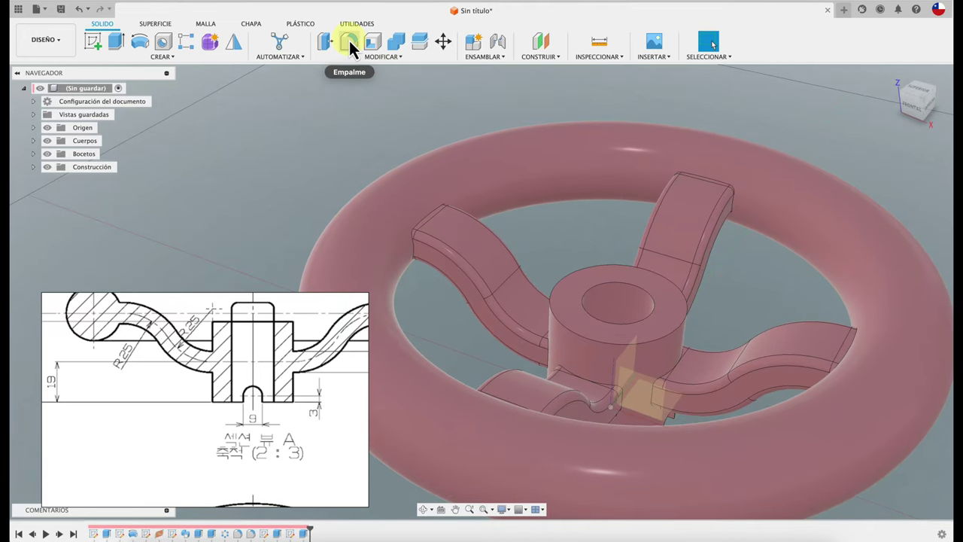
- Apply a 2 mm fillet to the 32 edges across all four spokes
left_click(349, 43)
left_click(431, 222)
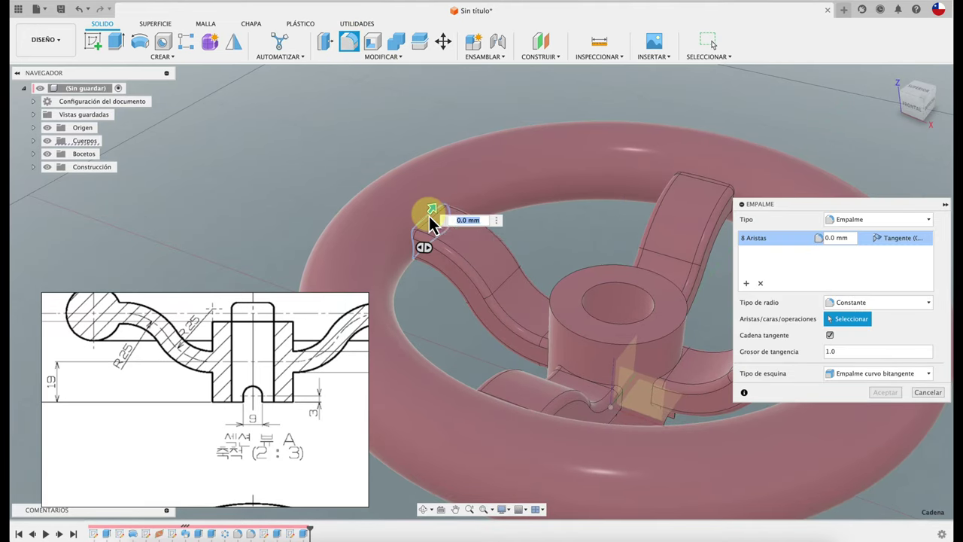
left_click(695, 180)
mouse_move(694, 180)
middle_mouse_down("shift")
mouse_move(474, 360)
mouse_move(461, 440)
middle_mouse_up("shift")
middle_click_drag(457, 433, 613, 409, "shift")
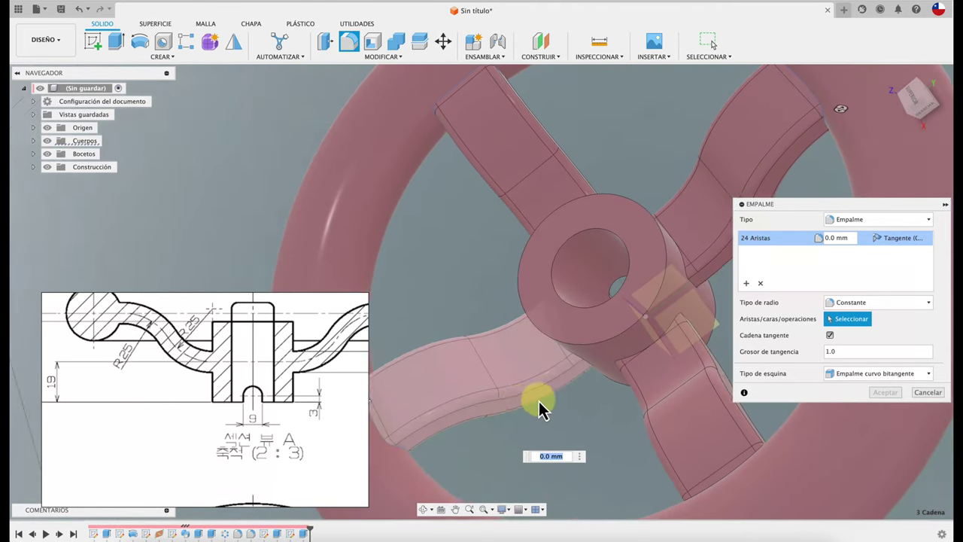
left_click(612, 409)
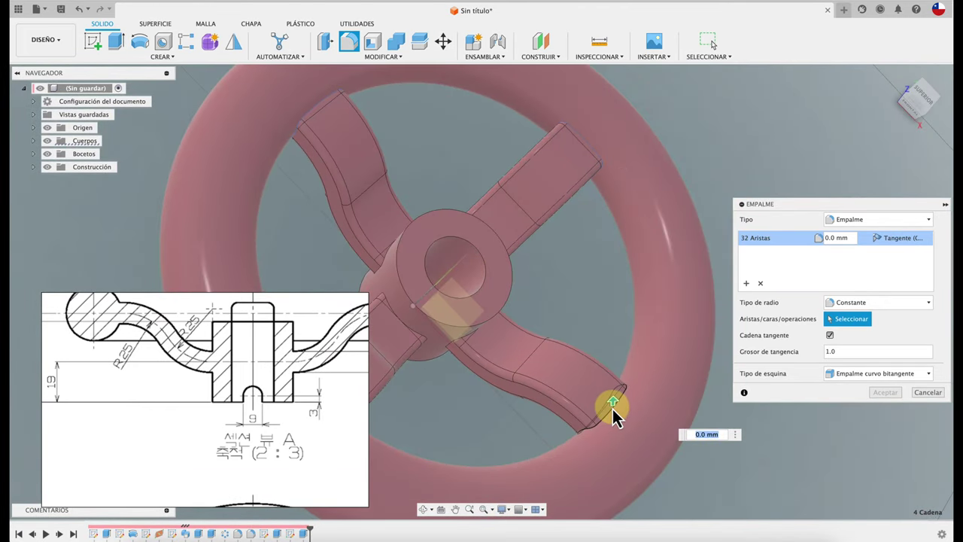
type("2")
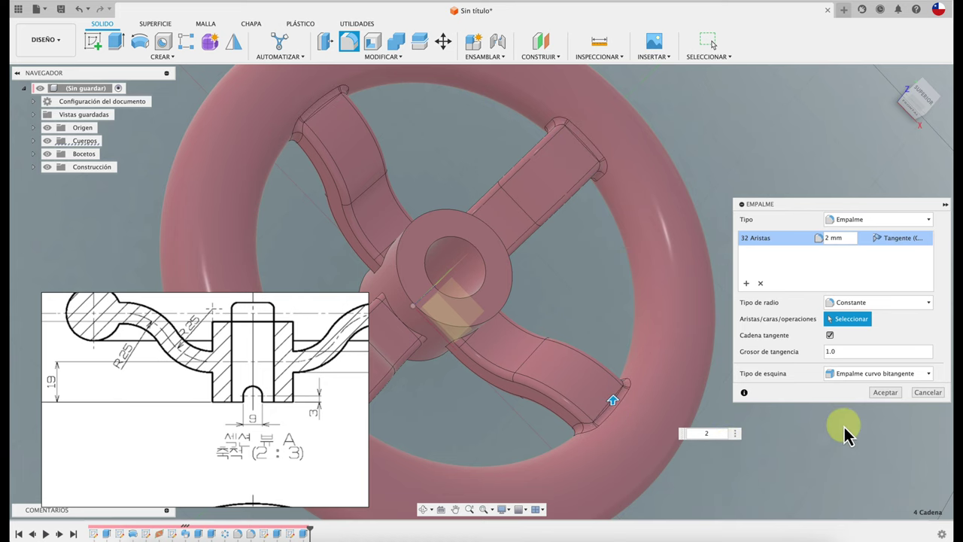
left_click(889, 396)
scroll(809, 400, "down", 3)
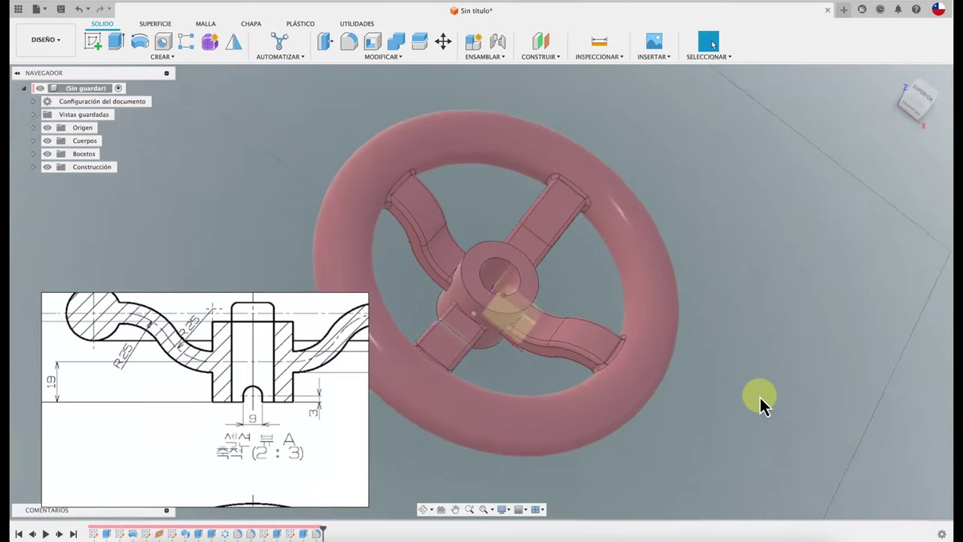
mouse_move(761, 397)
middle_mouse_down("shift")
mouse_move(702, 382)
mouse_move(710, 422)
mouse_move(724, 425)
mouse_move(715, 418)
middle_mouse_up("shift")
key("F6")
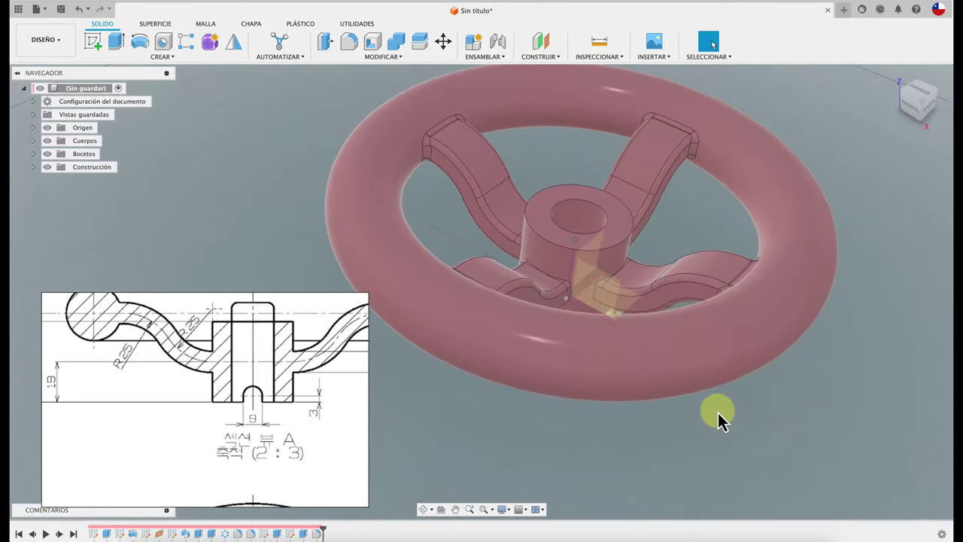